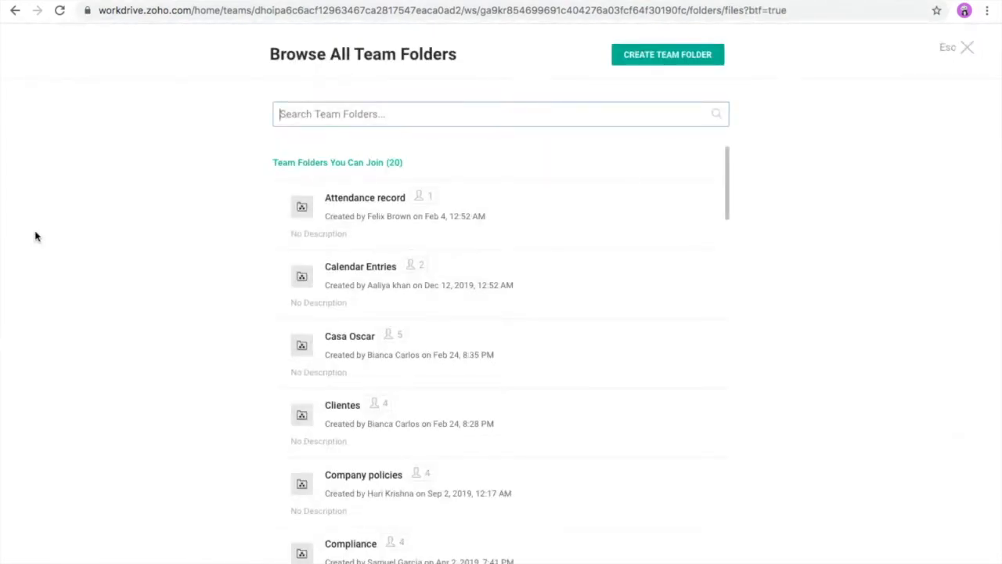
Find the Onboarding Kit in the list of joinable team folders, join it and look through its files
scroll(429, 242, down, 2)
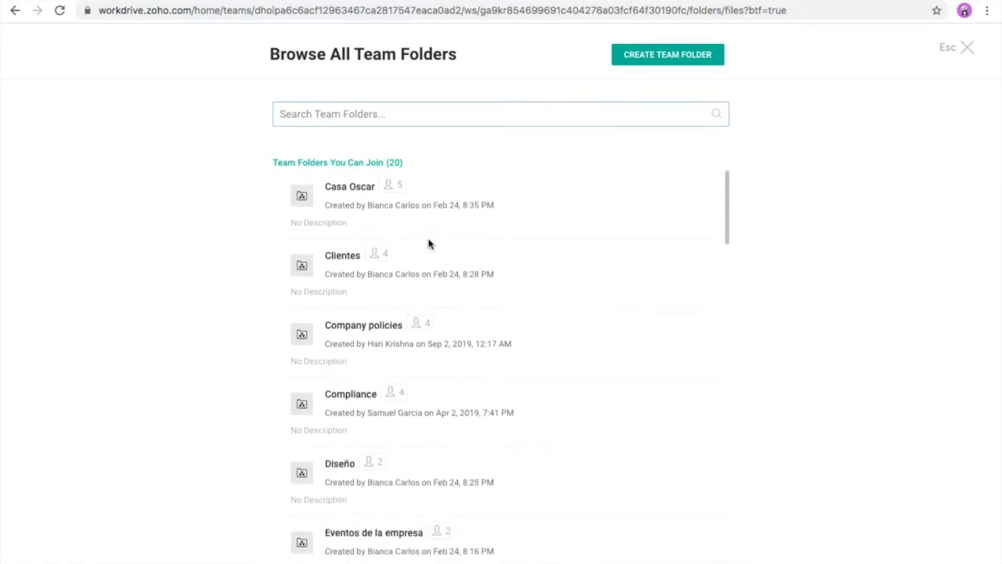
scroll(472, 418, down, 4)
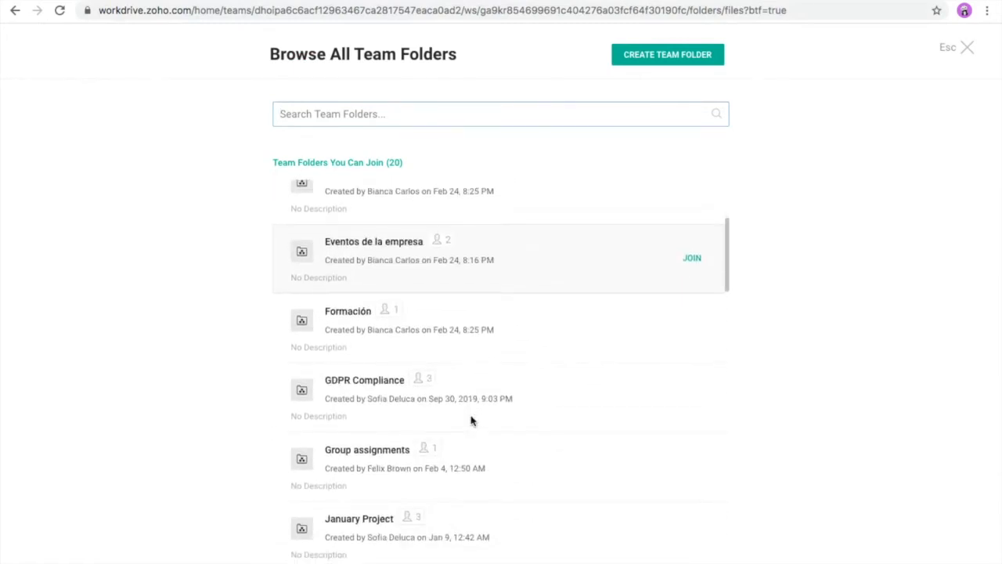
scroll(471, 420, down, 4)
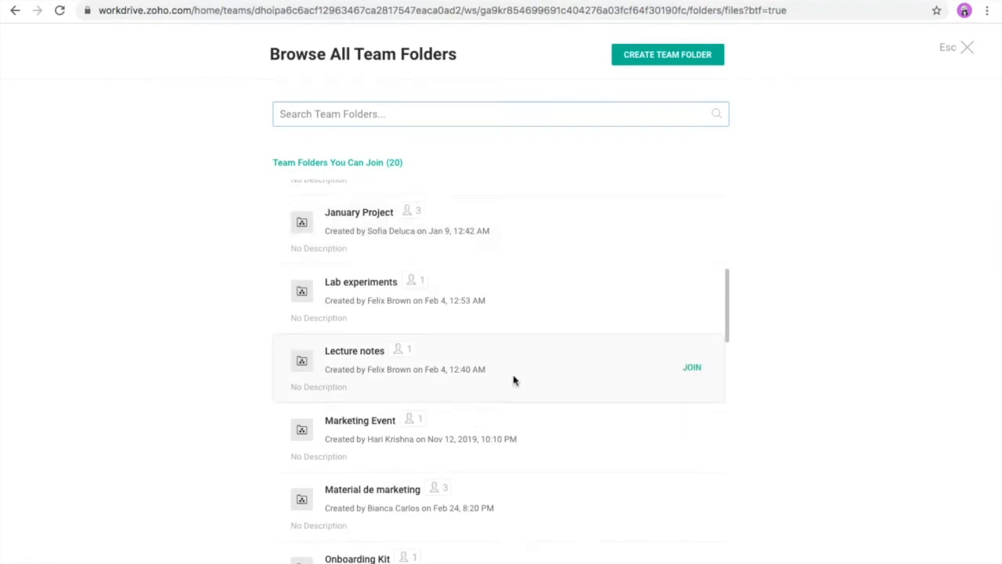
scroll(513, 376, down, 1)
click(692, 468)
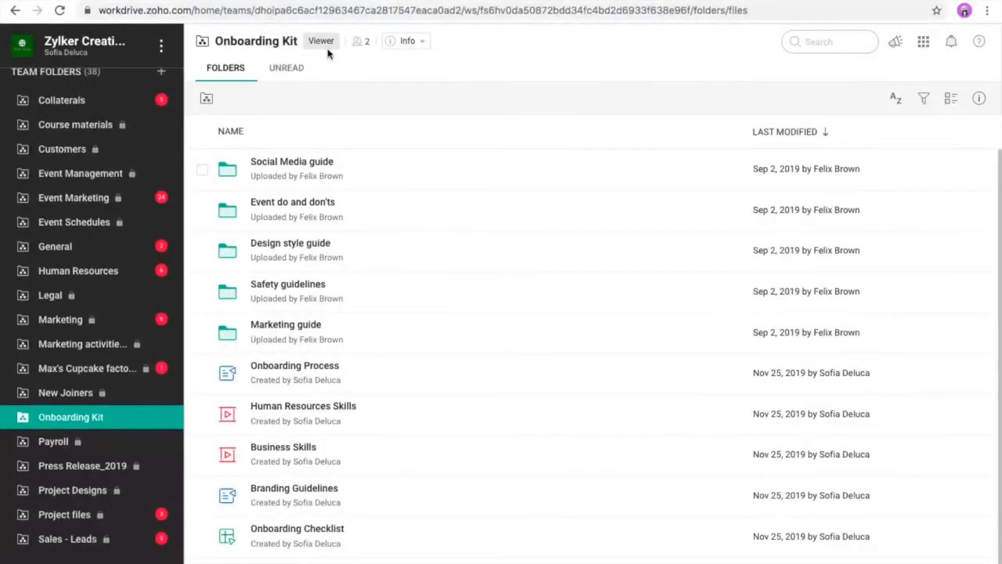
scroll(433, 252, down, 1)
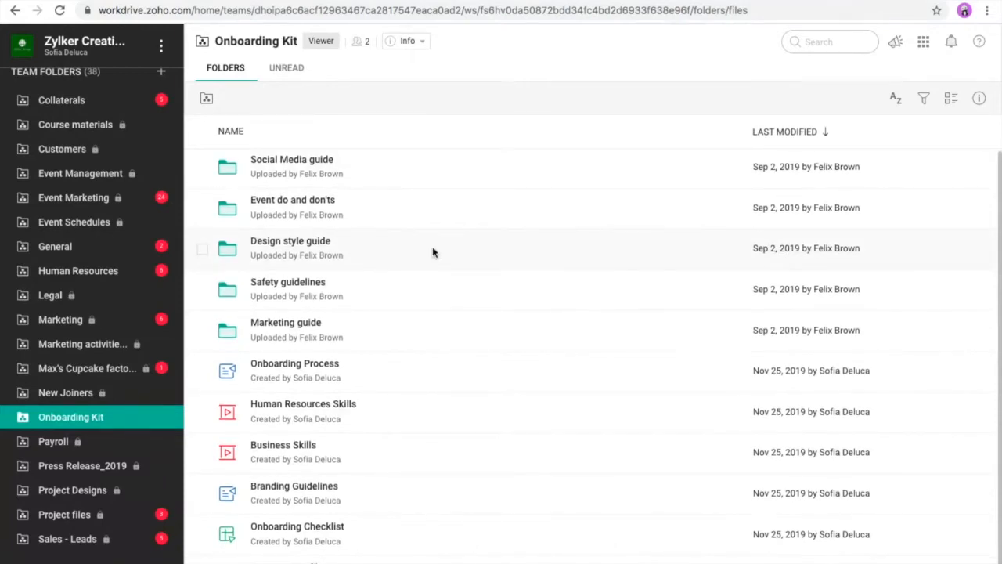
scroll(433, 252, up, 1)
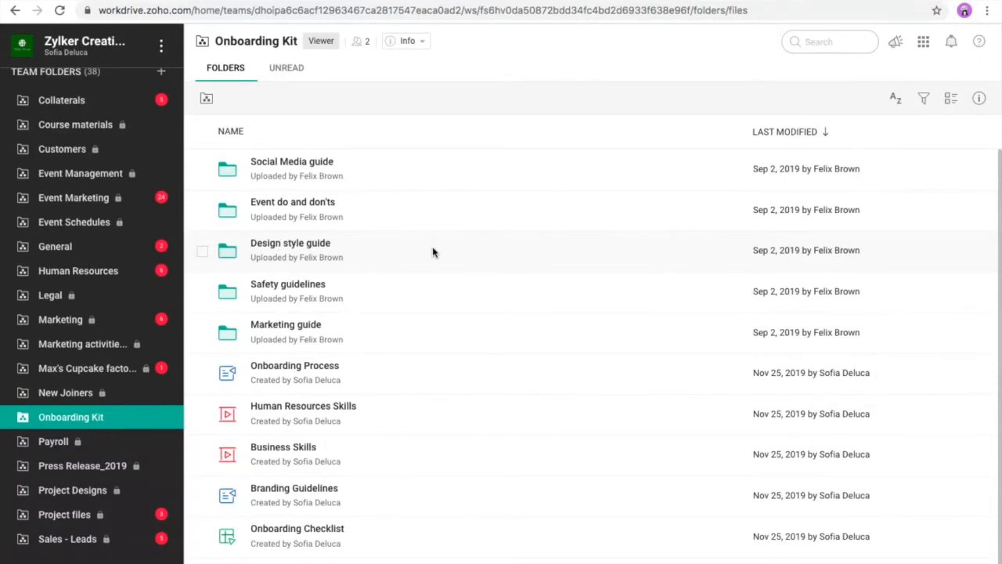
Open the Marketing team folder and view the options for adding new content to it
scroll(124, 204, up, 2)
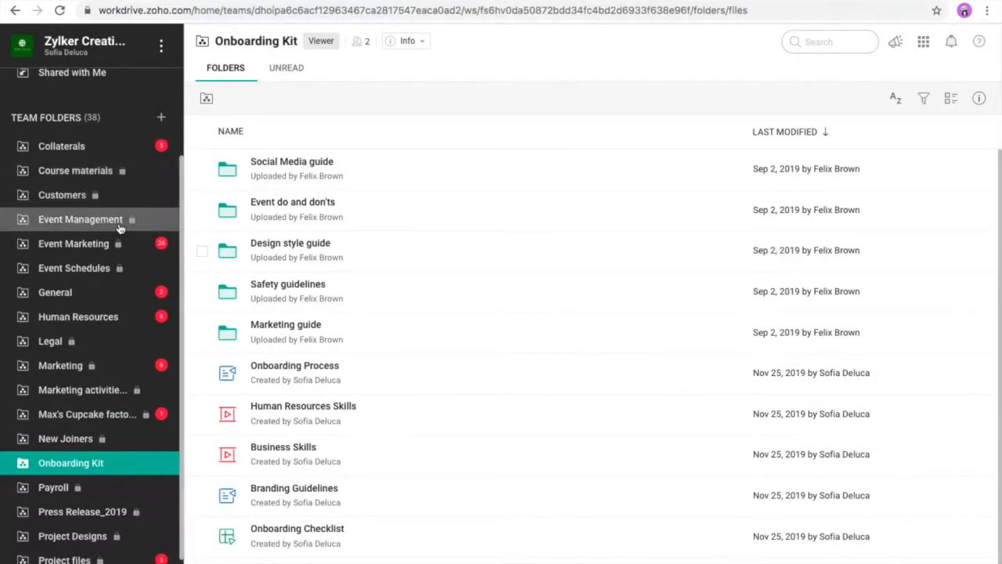
click(76, 361)
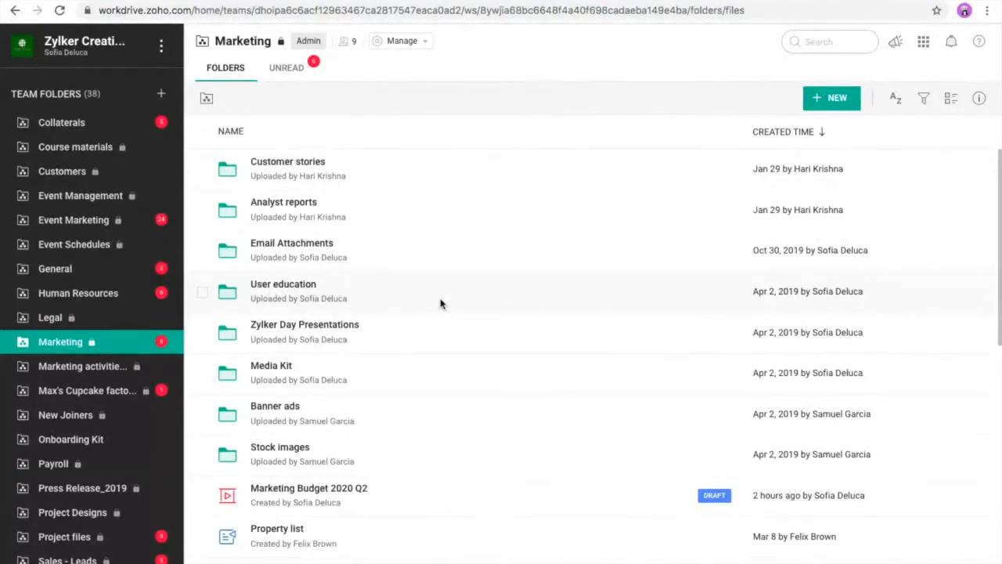
scroll(440, 303, down, 5)
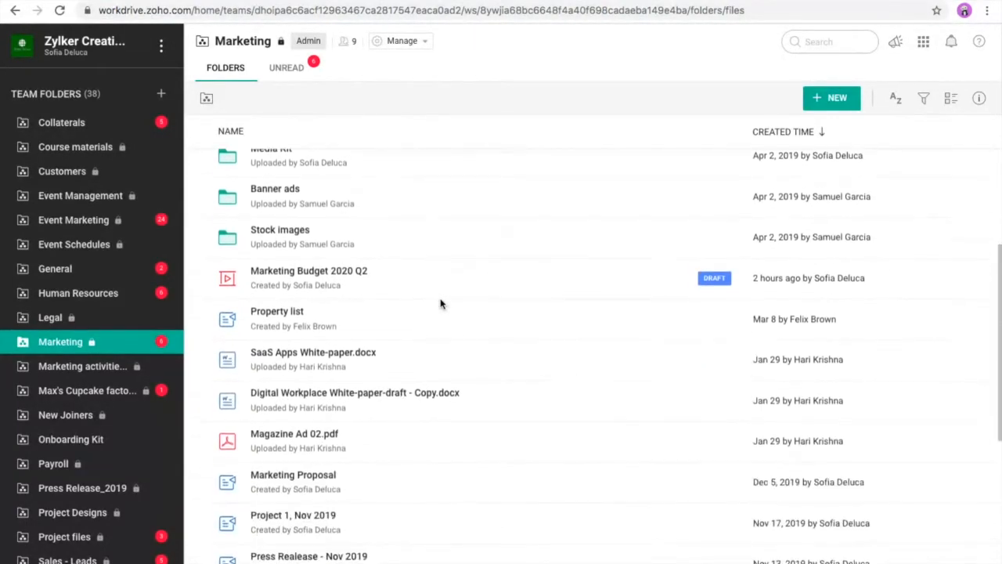
scroll(441, 303, up, 5)
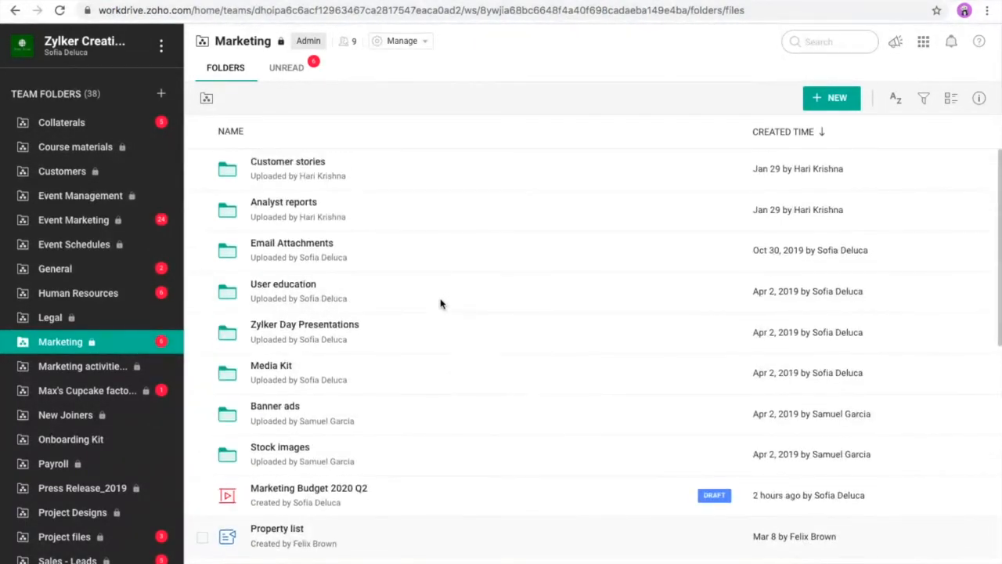
click(827, 111)
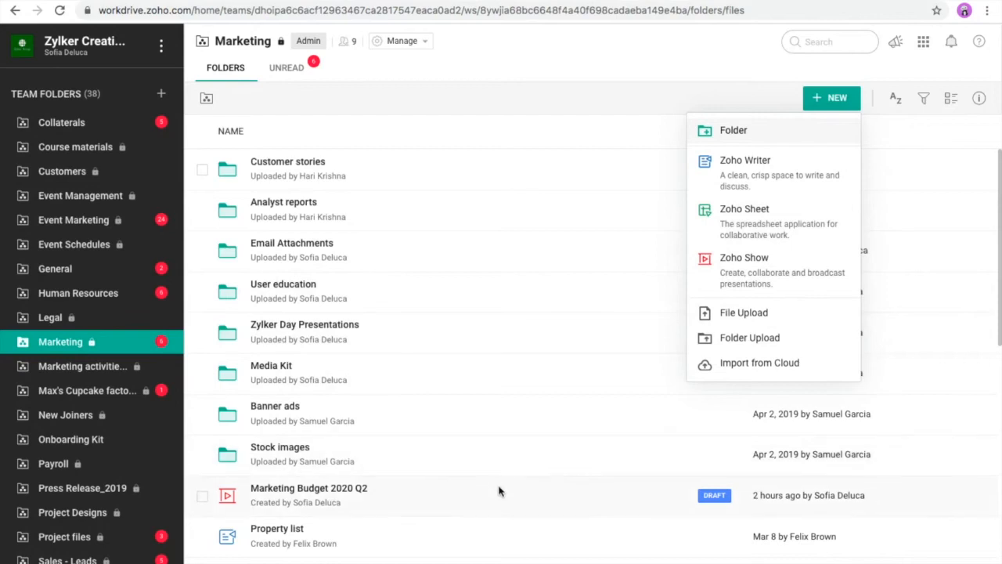
click(707, 94)
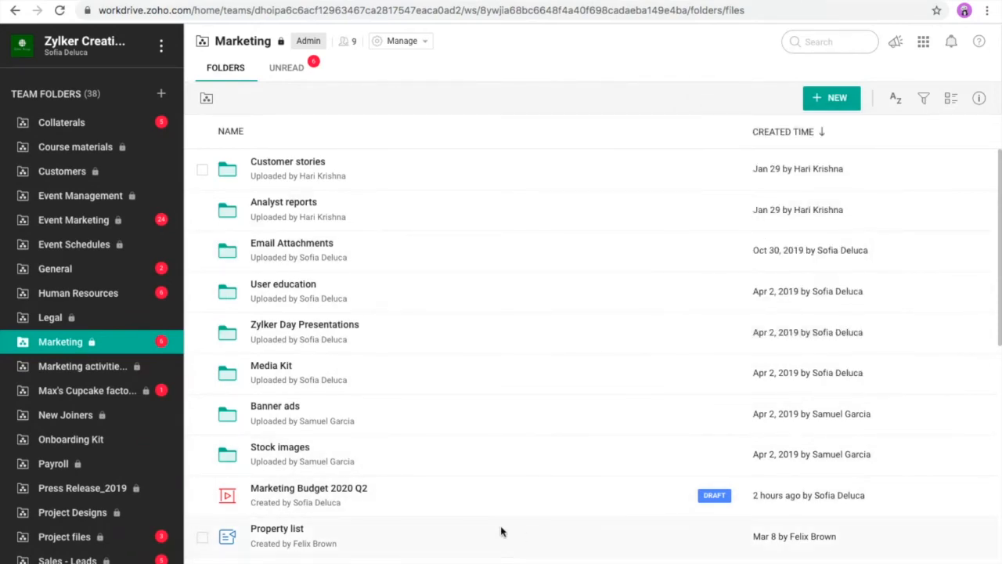
Check the additional actions available for the Marketing Budget 2020 Q2 draft, leaving the file deselected
scroll(494, 521, down, 1)
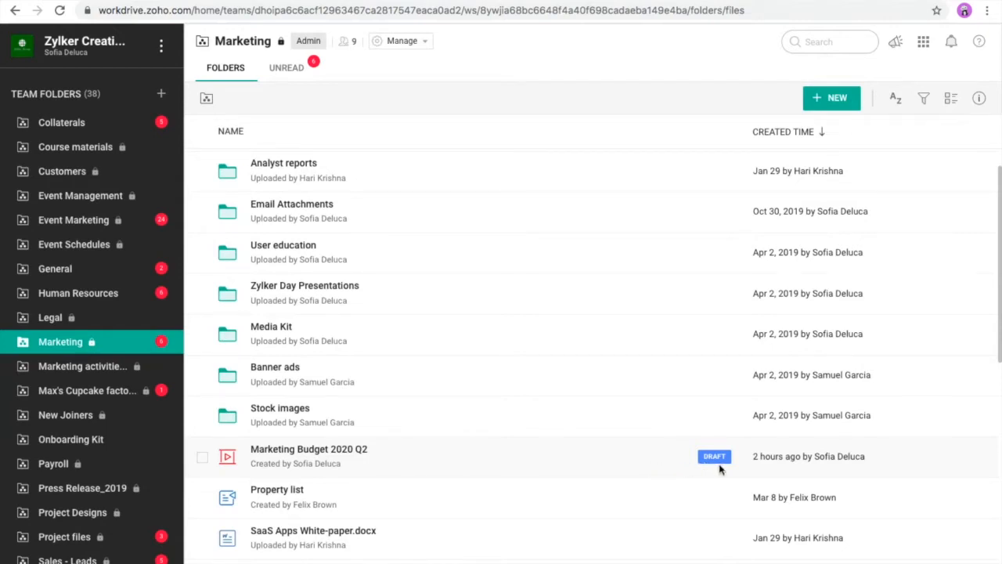
click(658, 463)
click(677, 133)
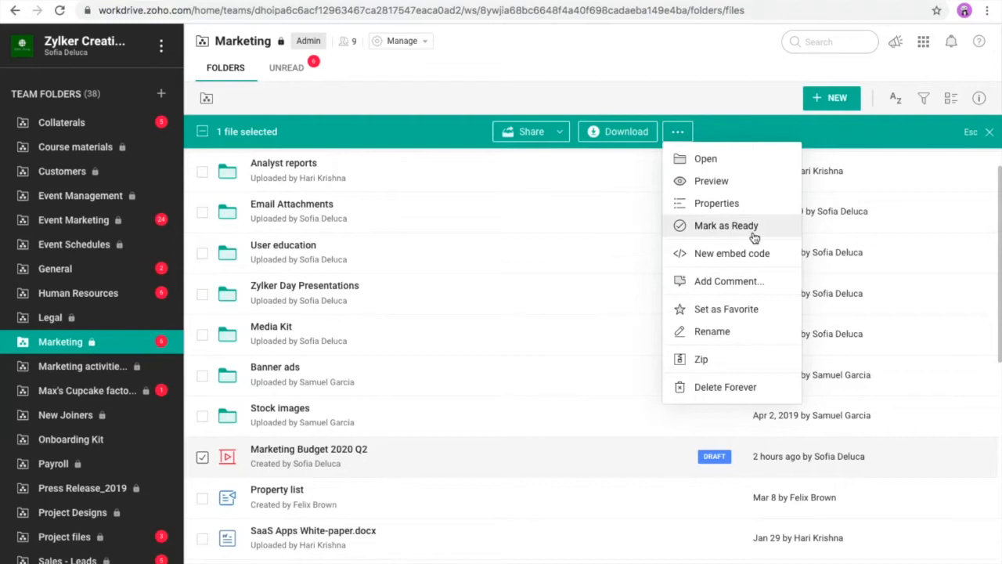
click(723, 133)
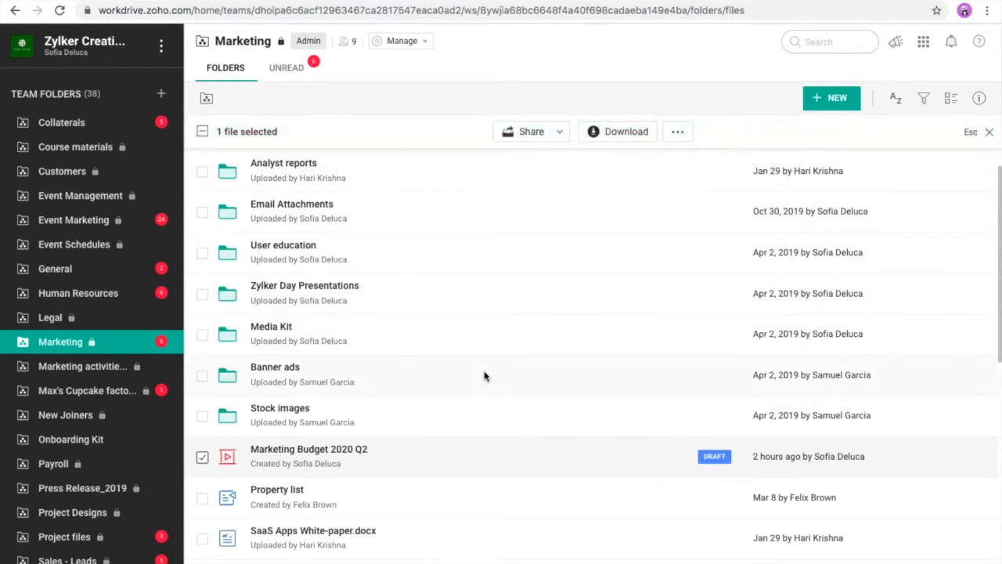
click(202, 460)
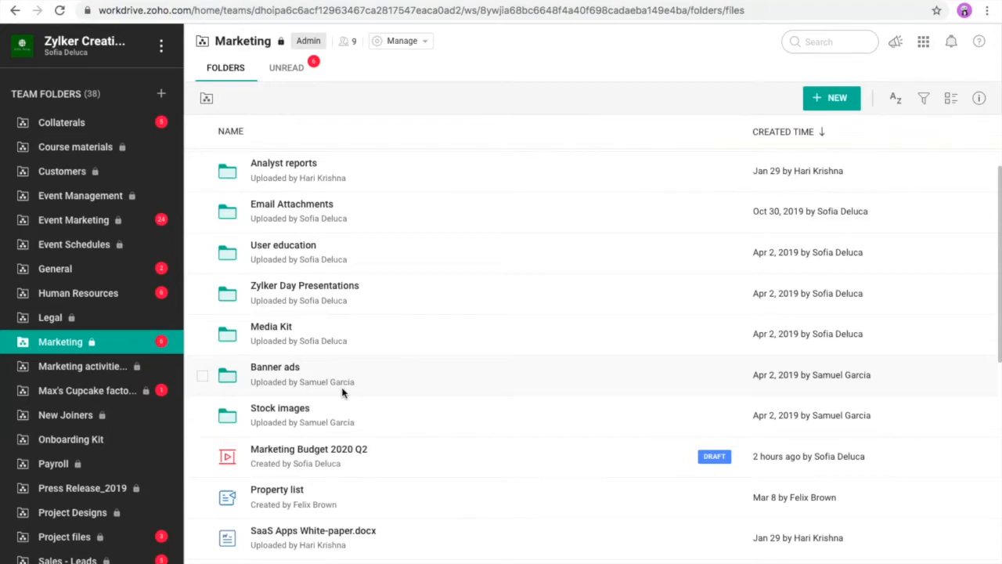
View the Marketing team folder's details and its list of members
click(423, 51)
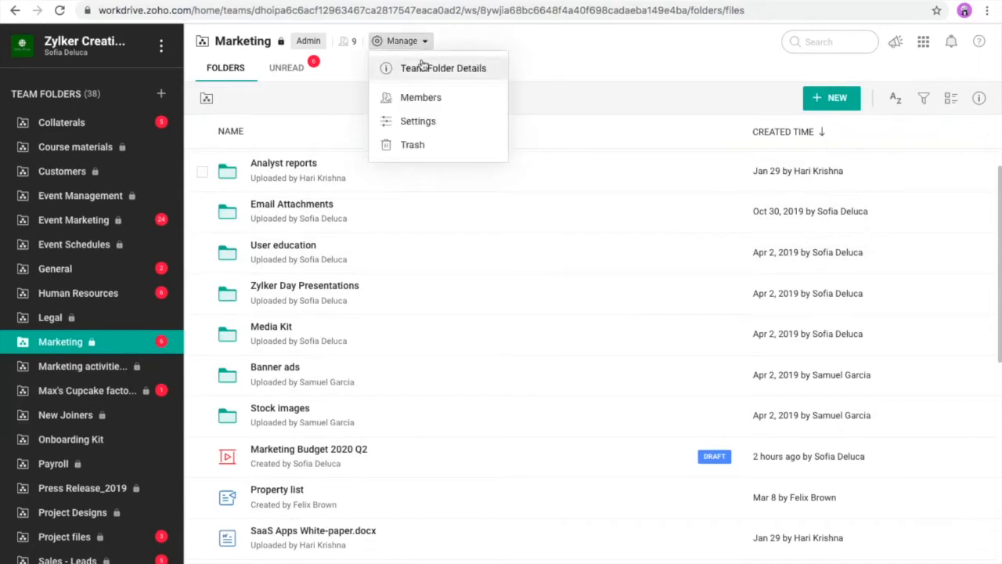
click(422, 71)
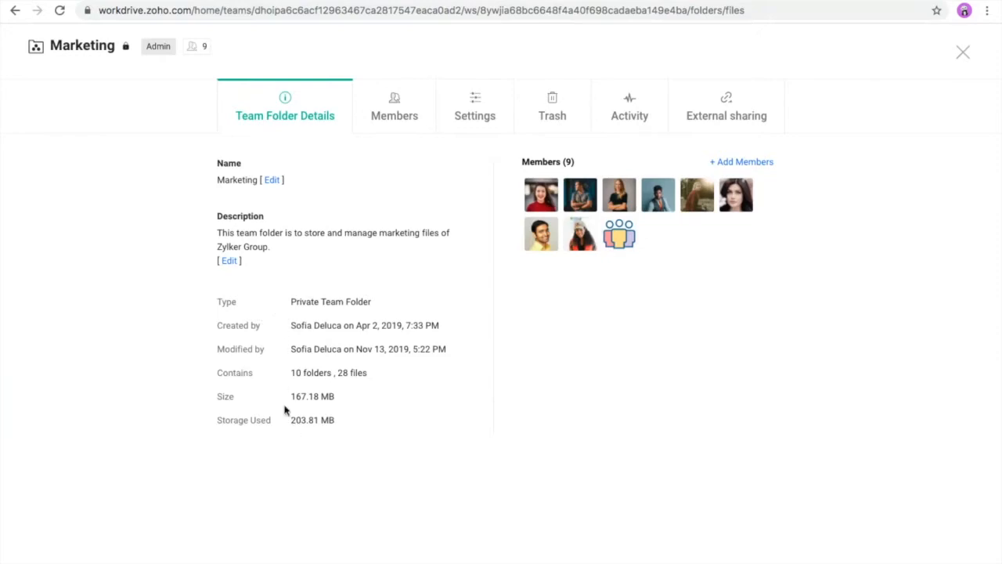
click(395, 127)
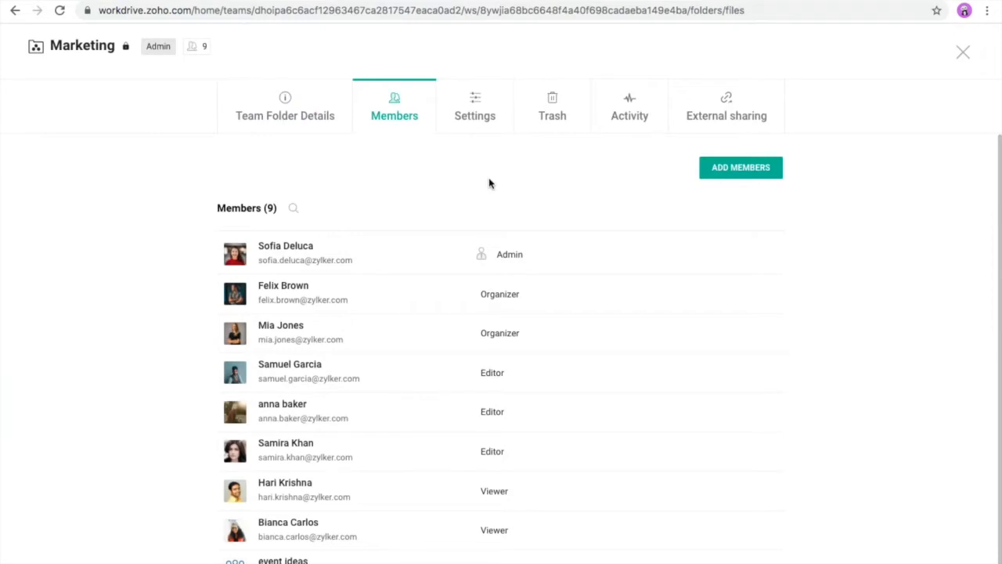
Open the form for adding members and view the roles that can be assigned to new members
click(710, 167)
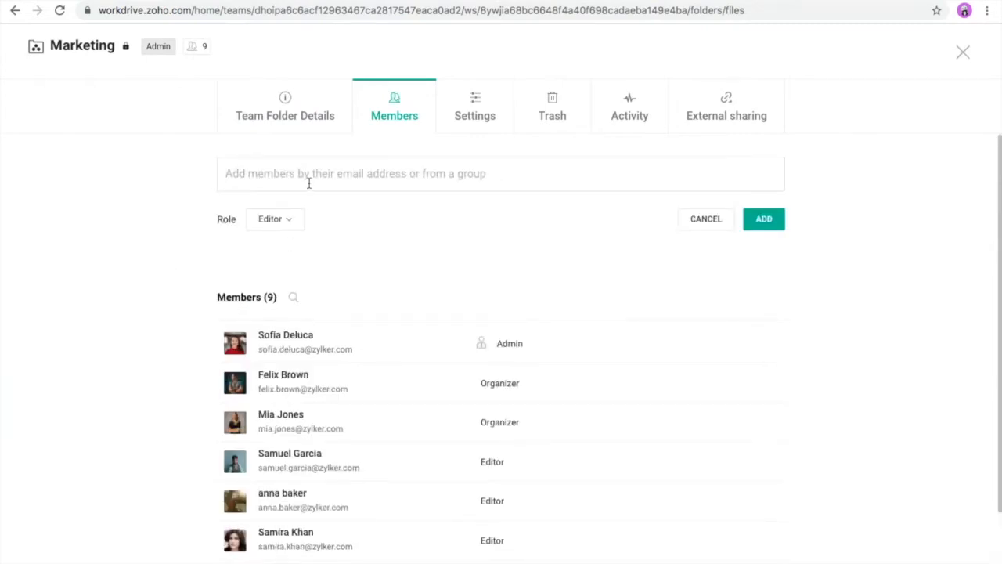
click(297, 220)
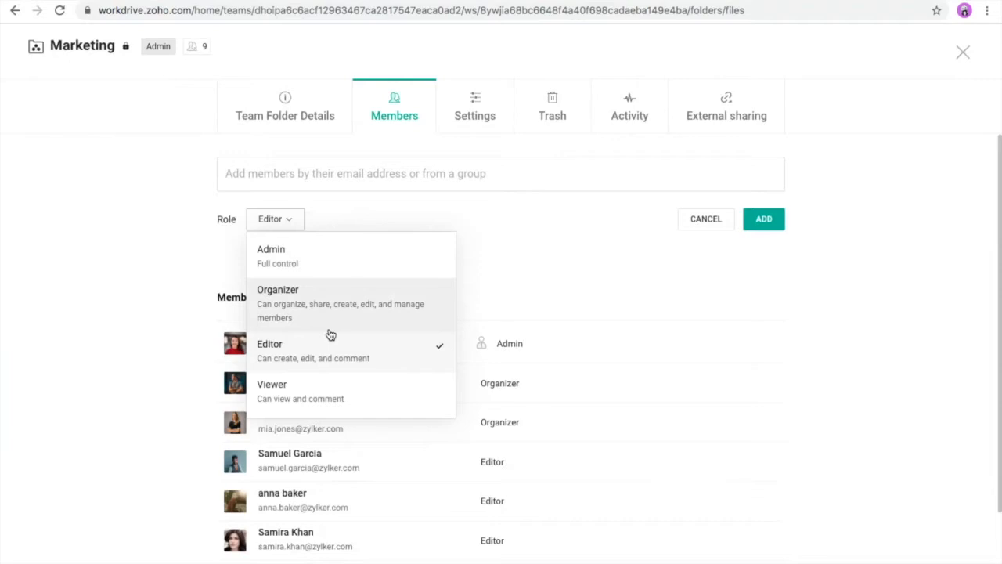
scroll(331, 336, down, 1)
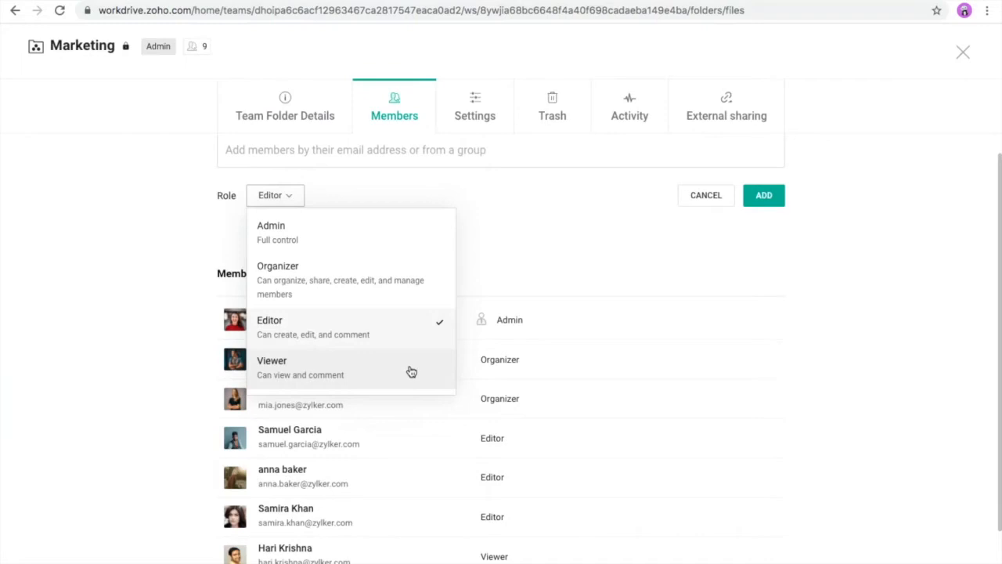
click(517, 266)
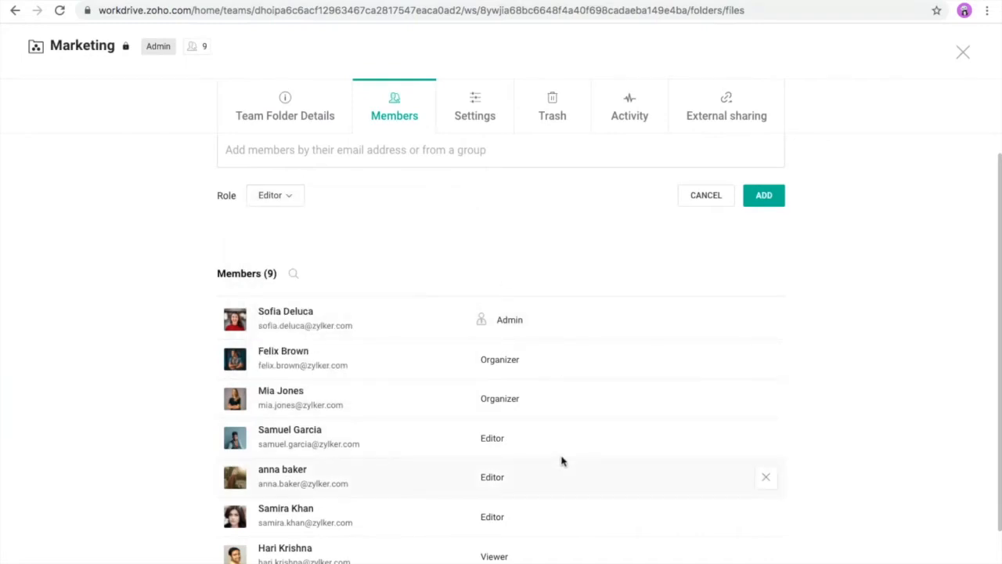
View the role choices for the fifth person in the member list without changing the role
scroll(561, 459, down, 2)
click(513, 408)
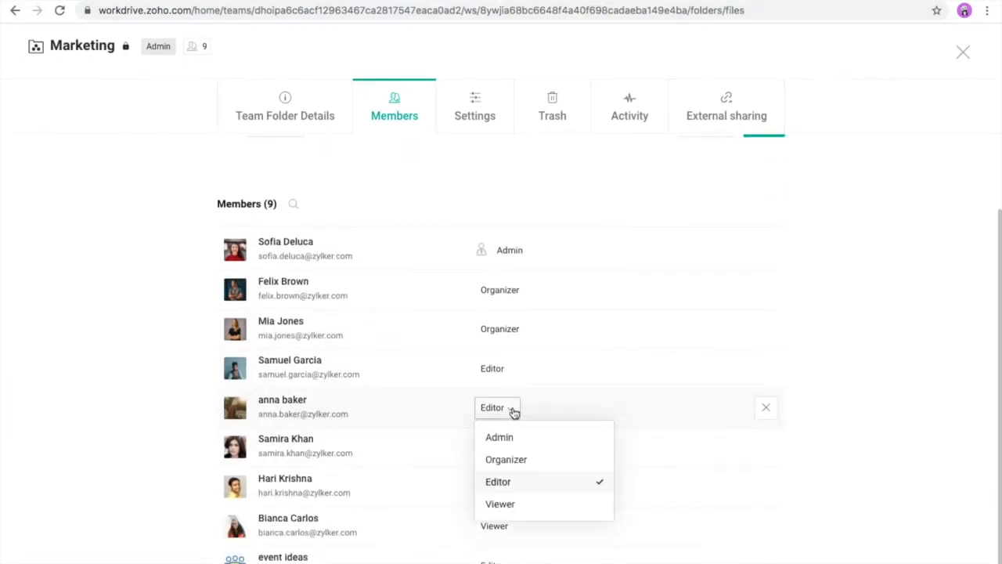
scroll(513, 412, up, 2)
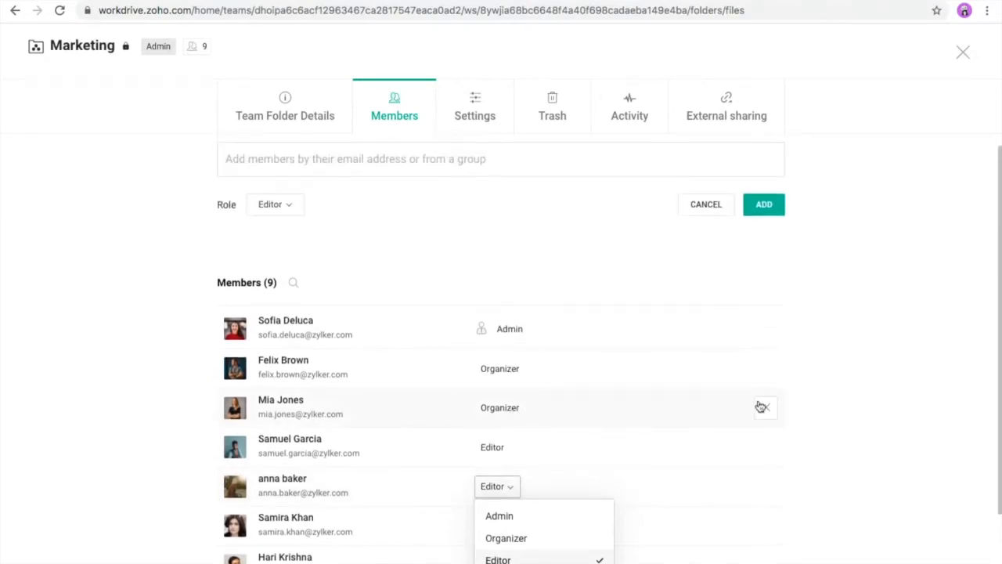
click(521, 260)
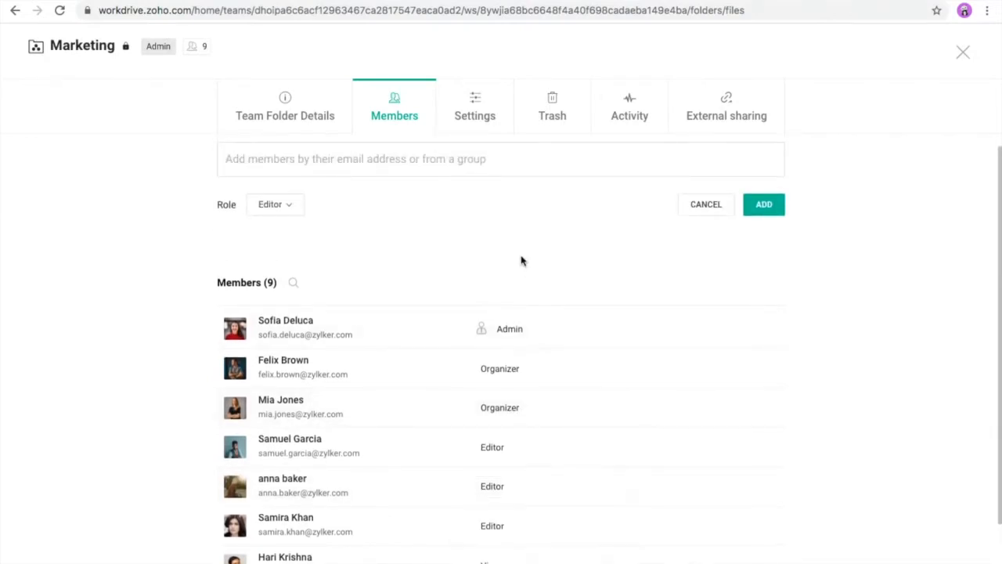
Open the Marketing team folder's settings and examine the folder type and the email upload address
click(469, 127)
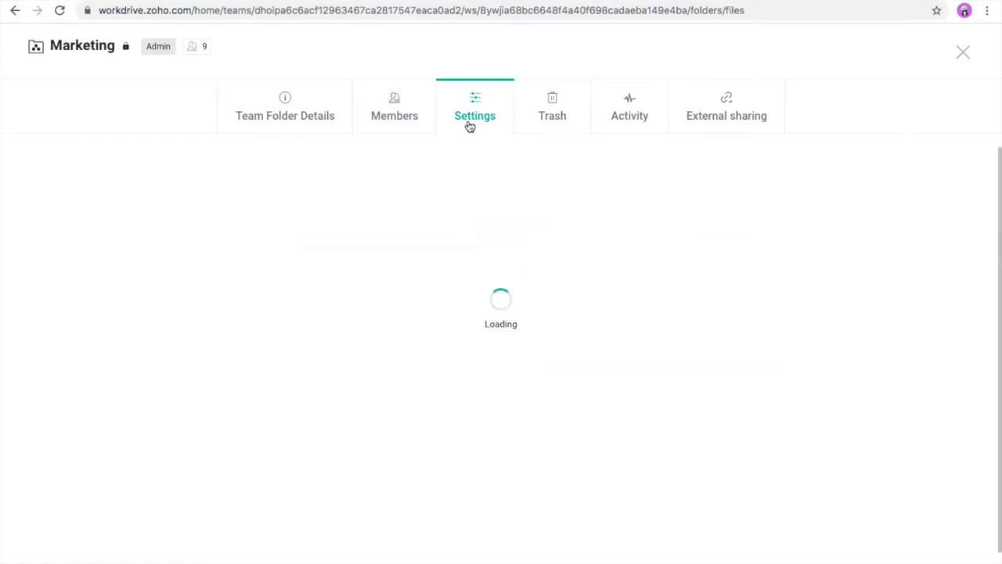
scroll(523, 319, up, 1)
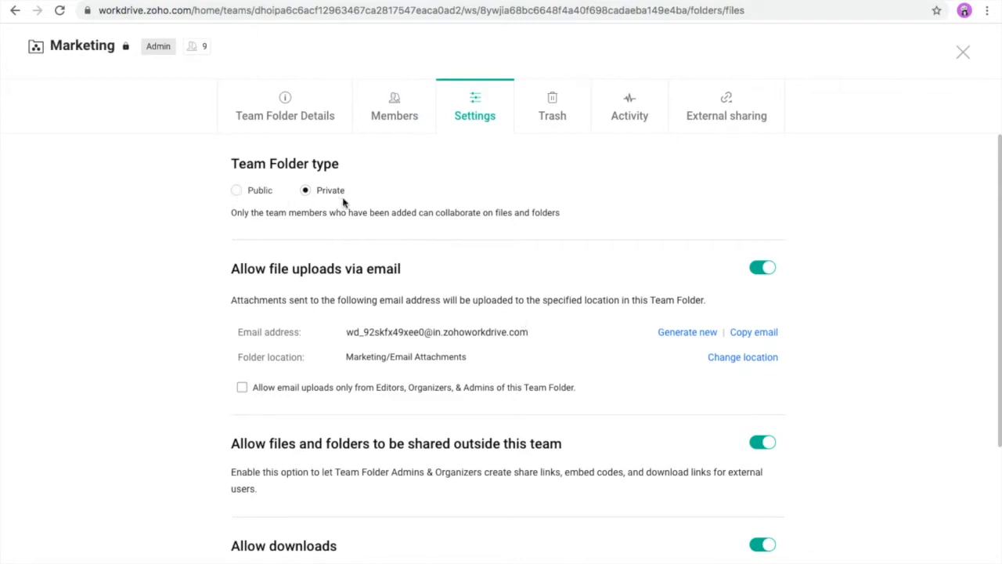
scroll(343, 202, down, 1)
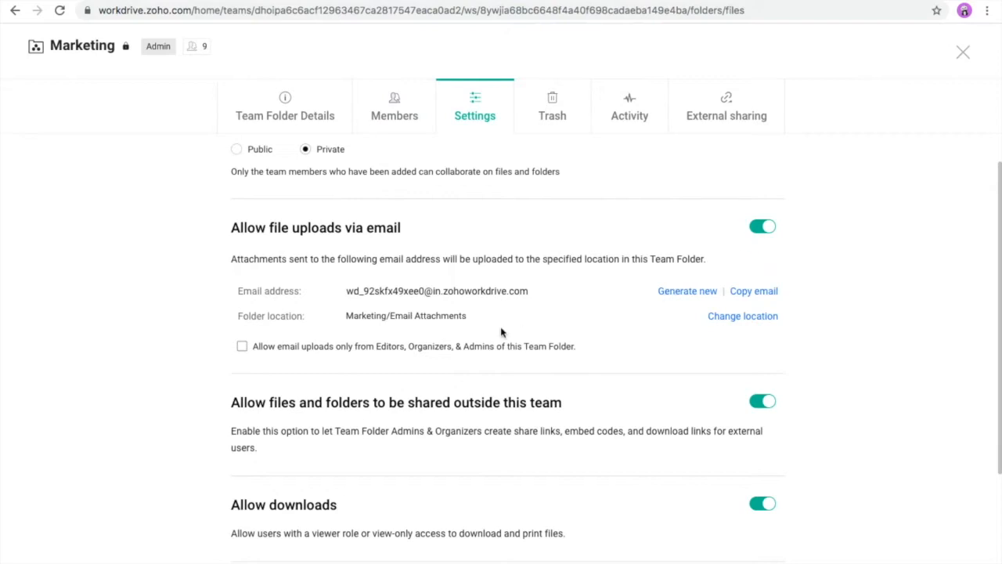
triple_click(459, 293)
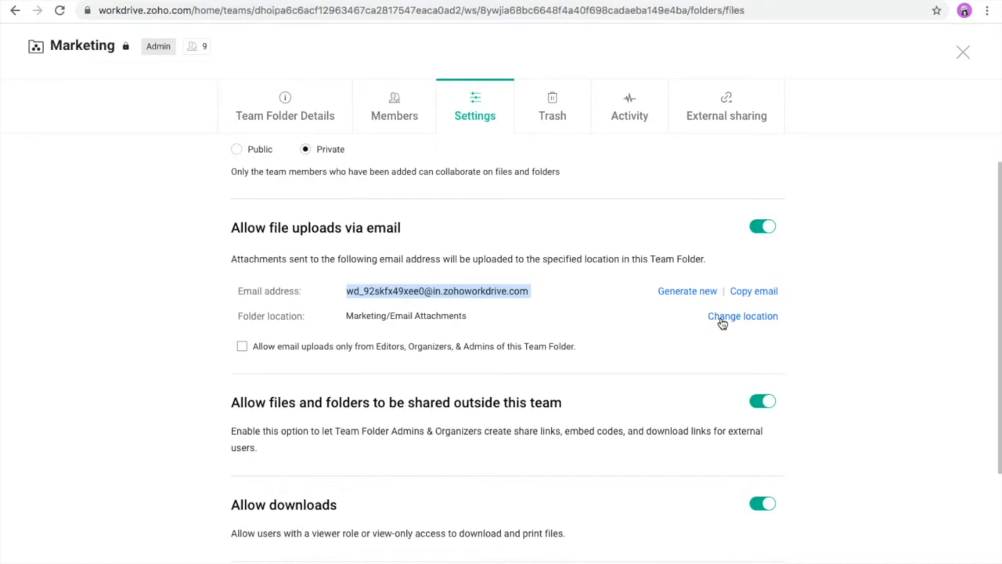
click(487, 319)
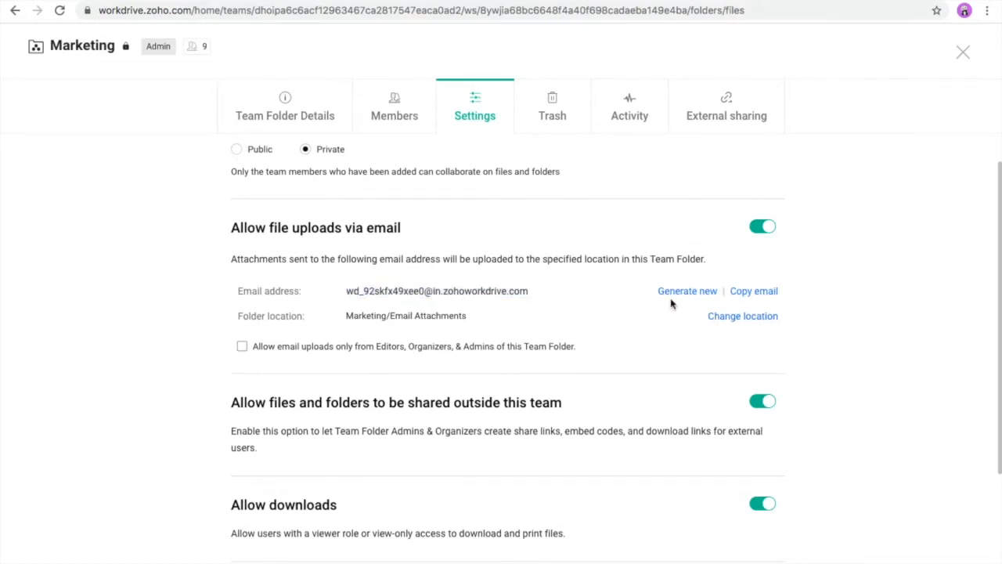
Turn the restriction of email uploads to Editors, Organizers and Admins on and off again
scroll(553, 349, down, 1)
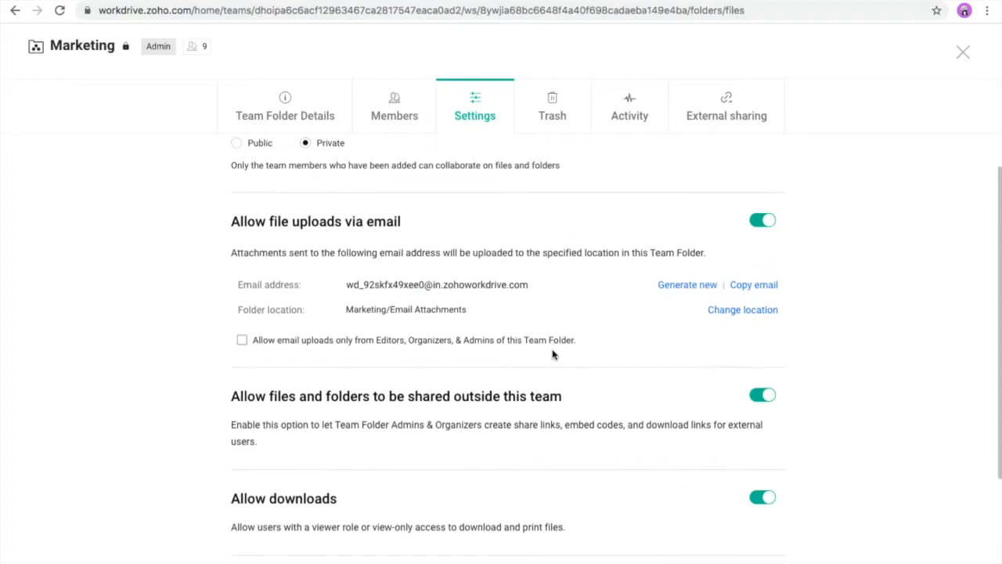
click(243, 342)
click(242, 341)
Review the email upload address and the settings for external sharing, downloads and file conversion on upload
triple_click(402, 286)
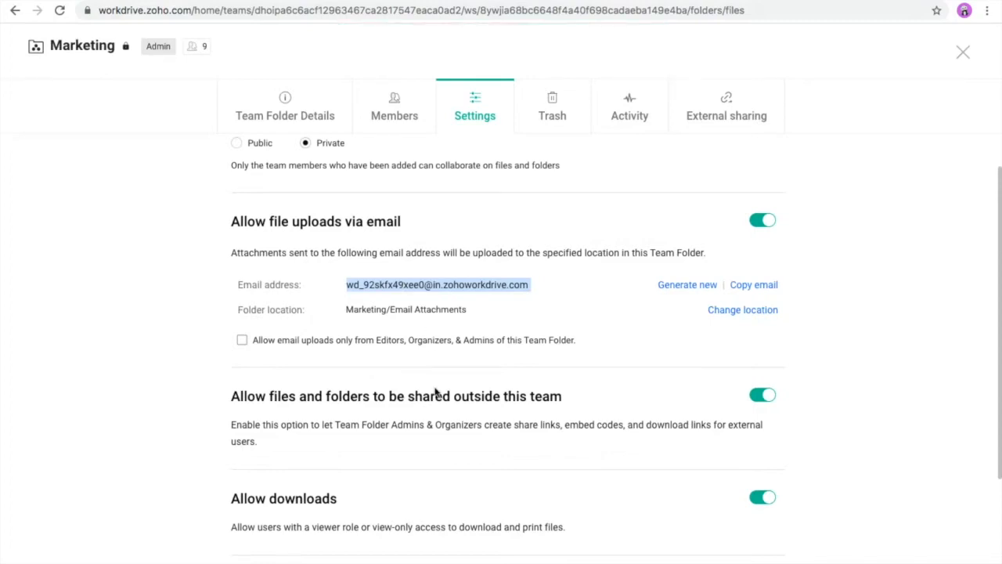
scroll(440, 371, down, 2)
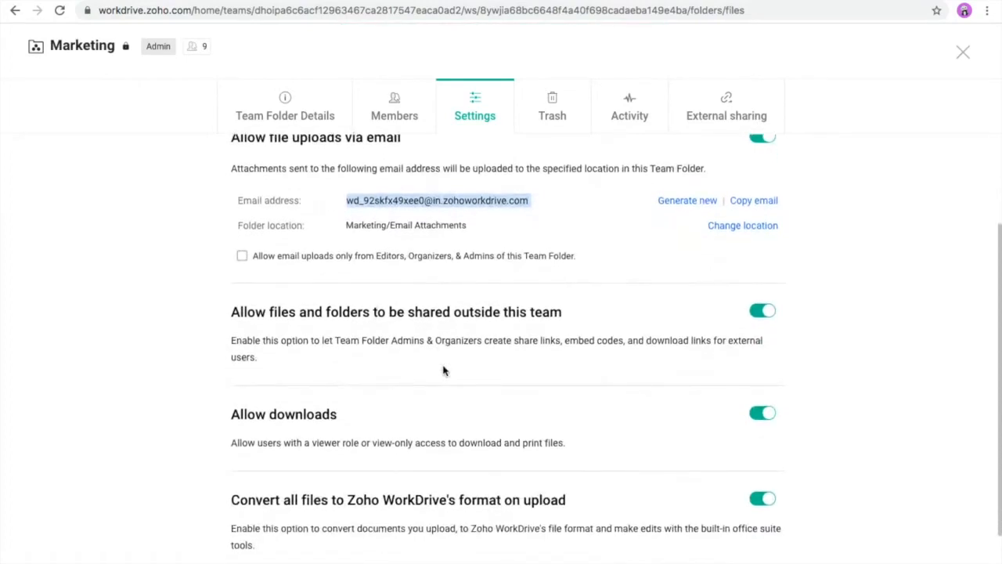
click(545, 379)
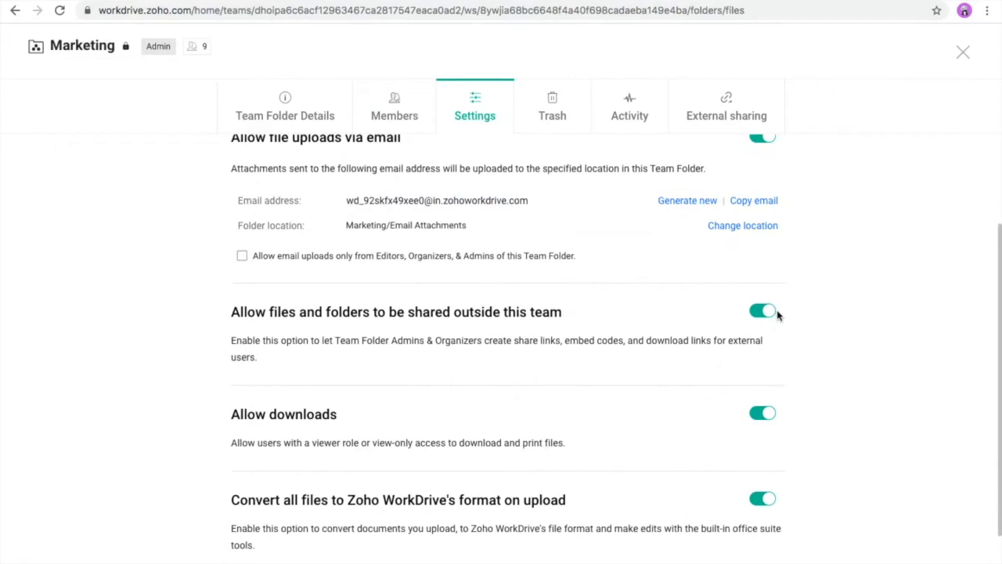
Review the Marketing team folder's delete option and examine its trashed items with their restore and delete actions
scroll(778, 314, down, 2)
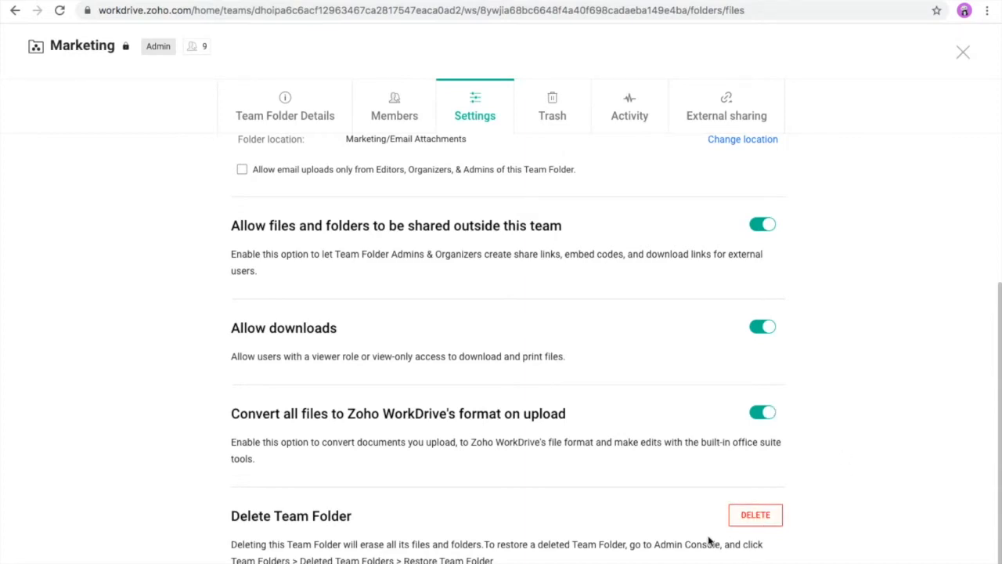
click(544, 130)
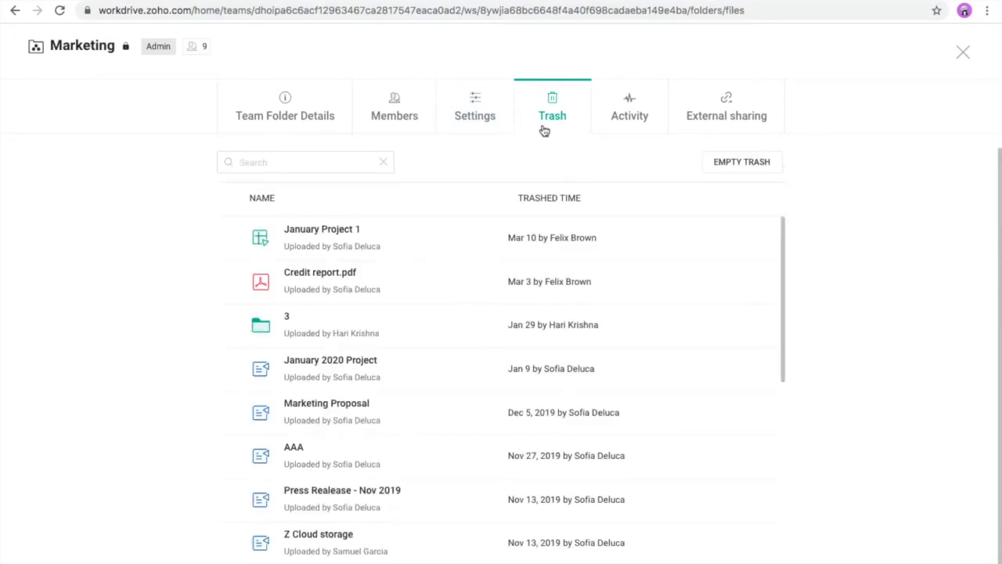
scroll(680, 309, down, 1)
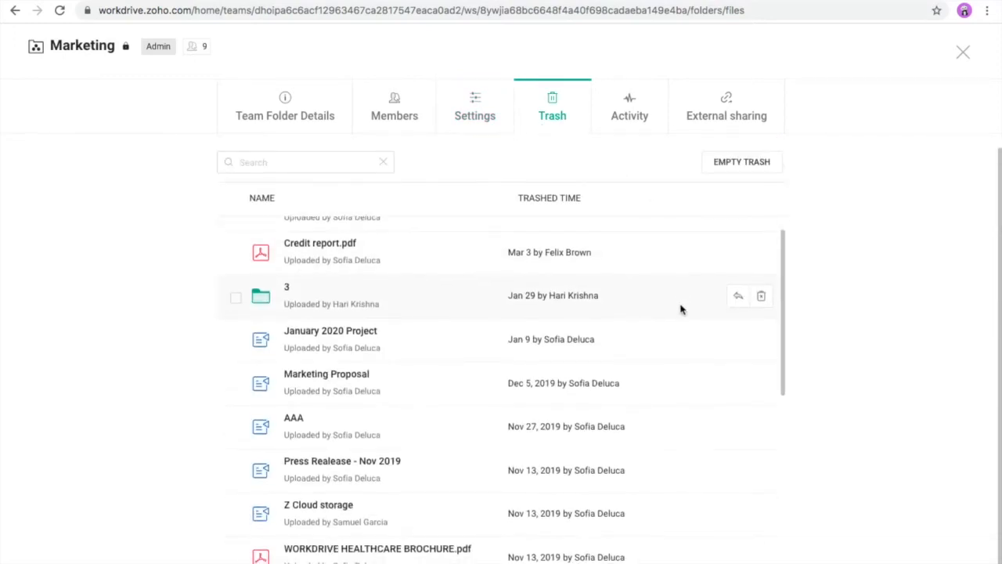
scroll(681, 309, up, 1)
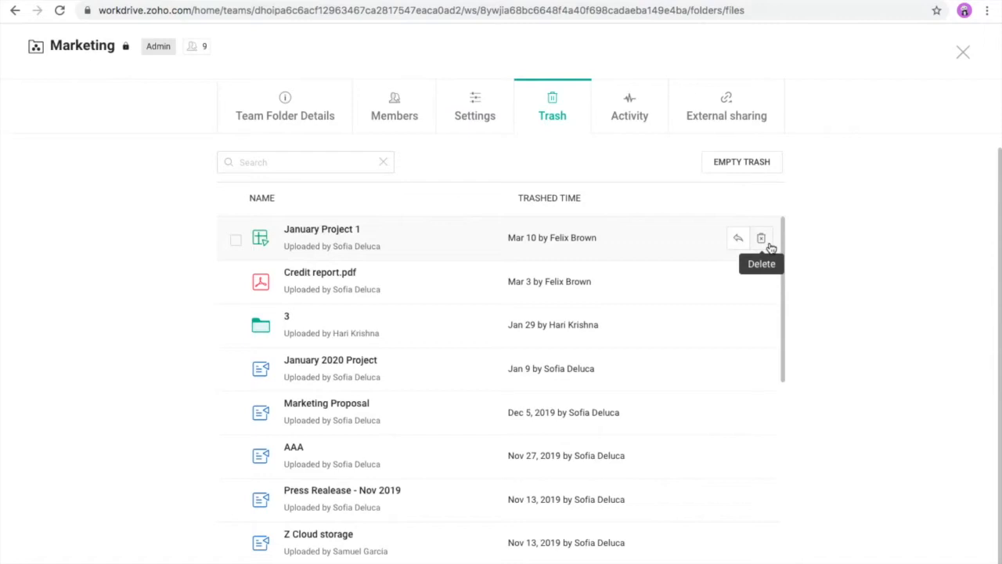
Examine the Marketing team folder's activity timeline and the activity types it can be filtered by
click(621, 128)
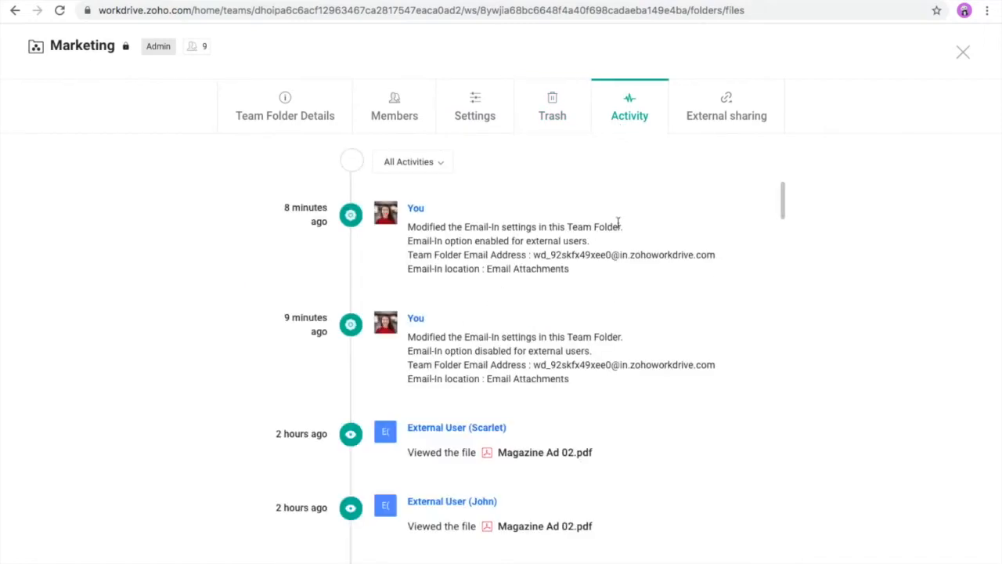
scroll(603, 361, down, 3)
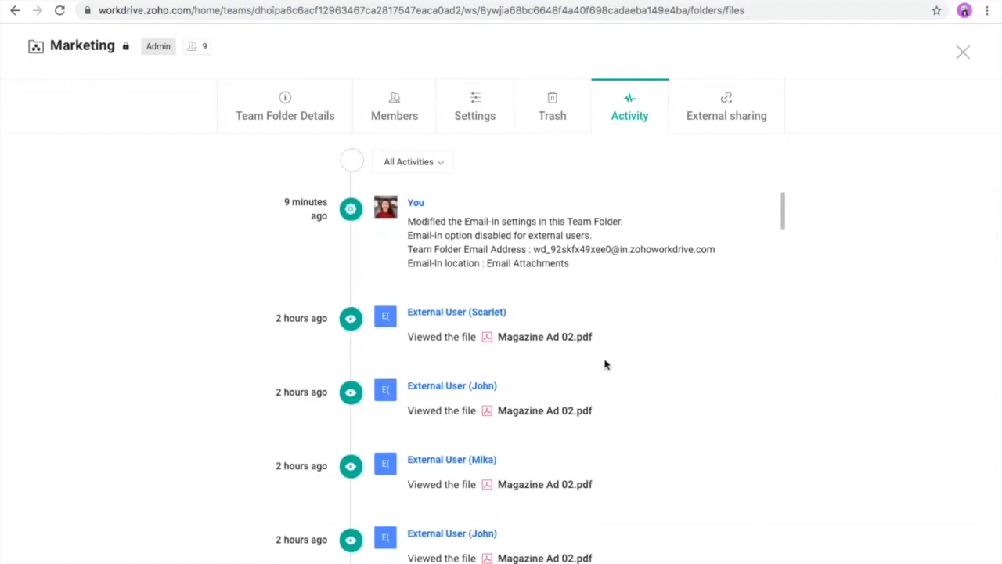
scroll(604, 364, down, 3)
scroll(604, 363, down, 10)
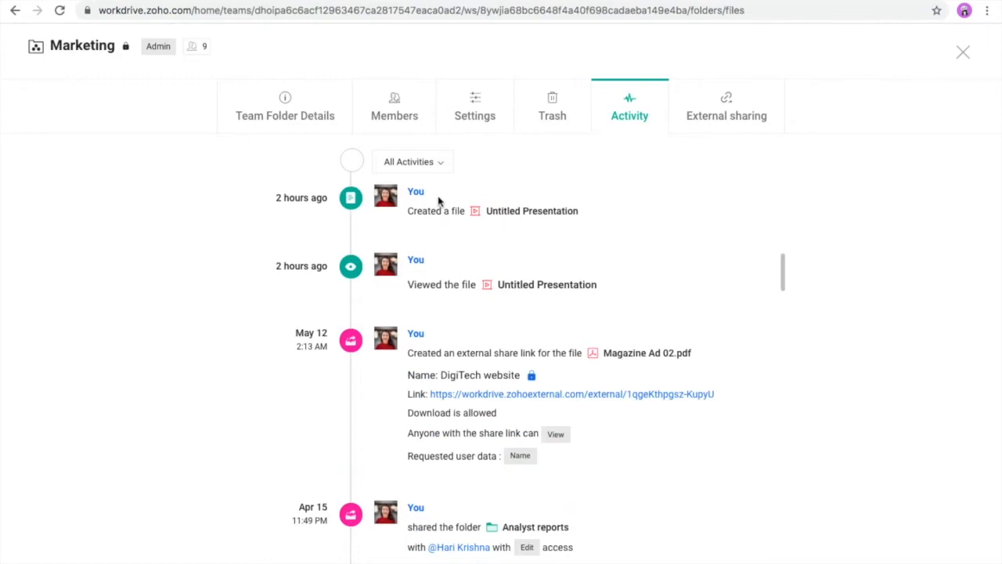
click(440, 164)
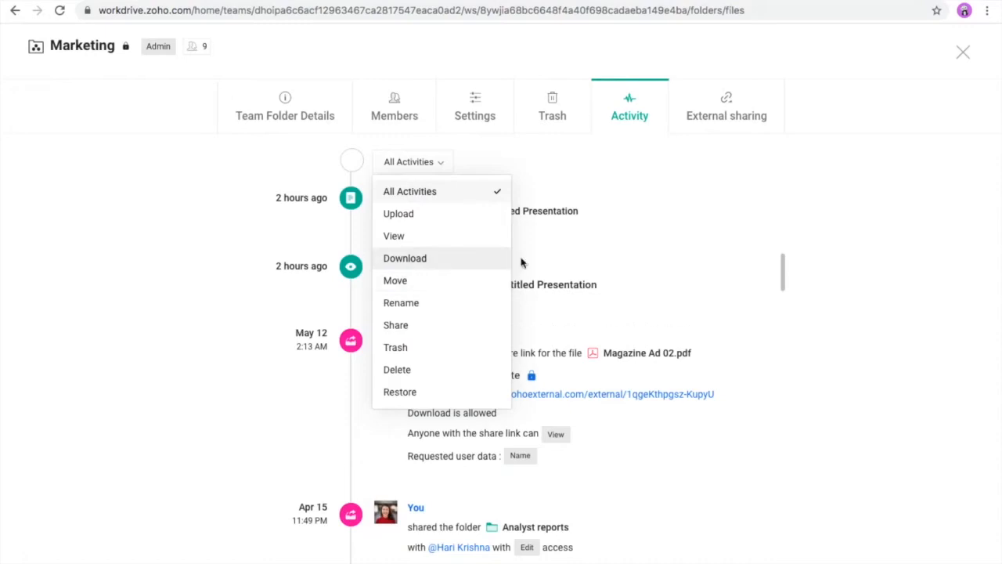
click(654, 216)
scroll(597, 414, down, 1)
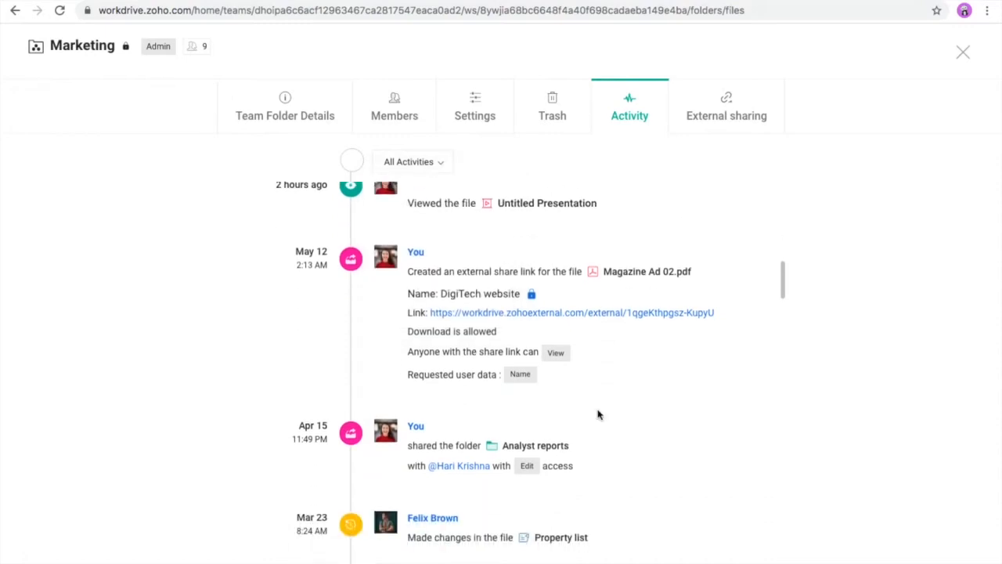
scroll(598, 415, up, 5)
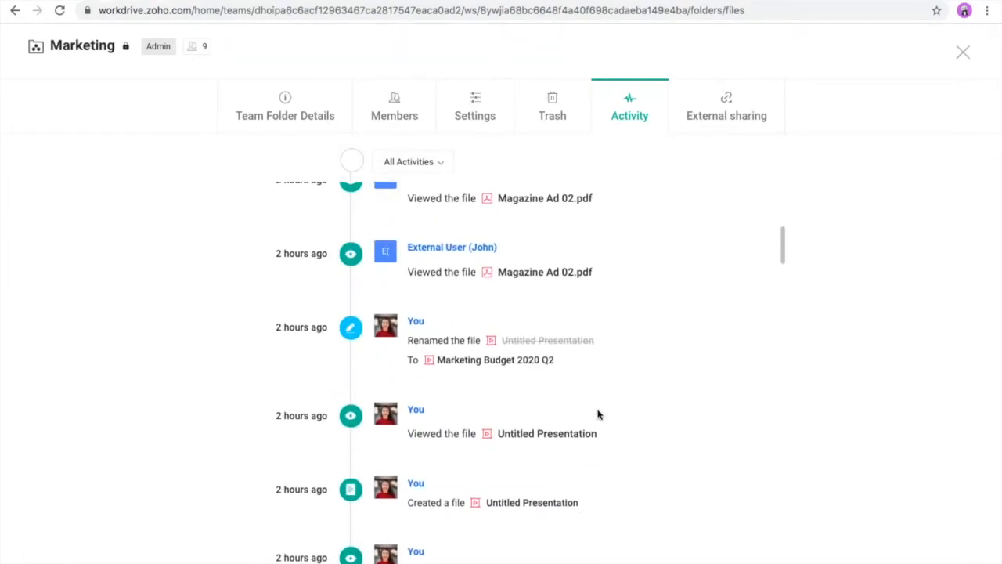
scroll(598, 414, up, 1)
scroll(705, 320, up, 2)
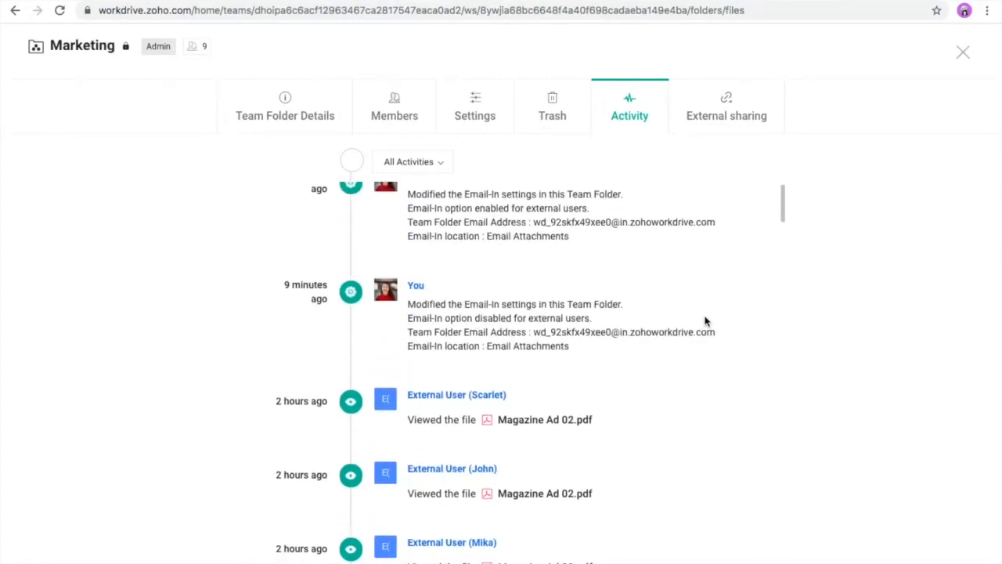
scroll(704, 321, up, 1)
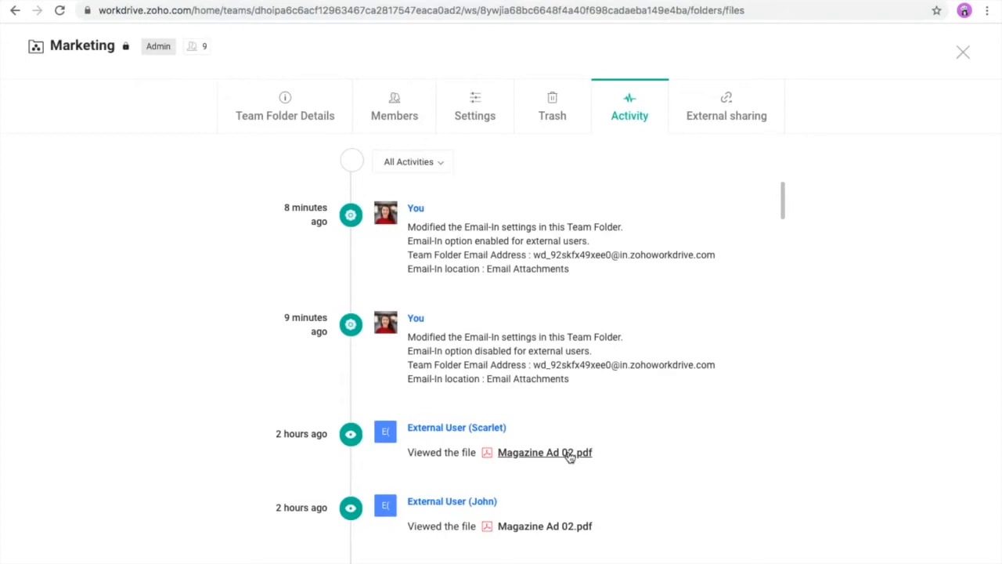
Review the Marketing team folder's externally shared links, and return to its file list
click(732, 130)
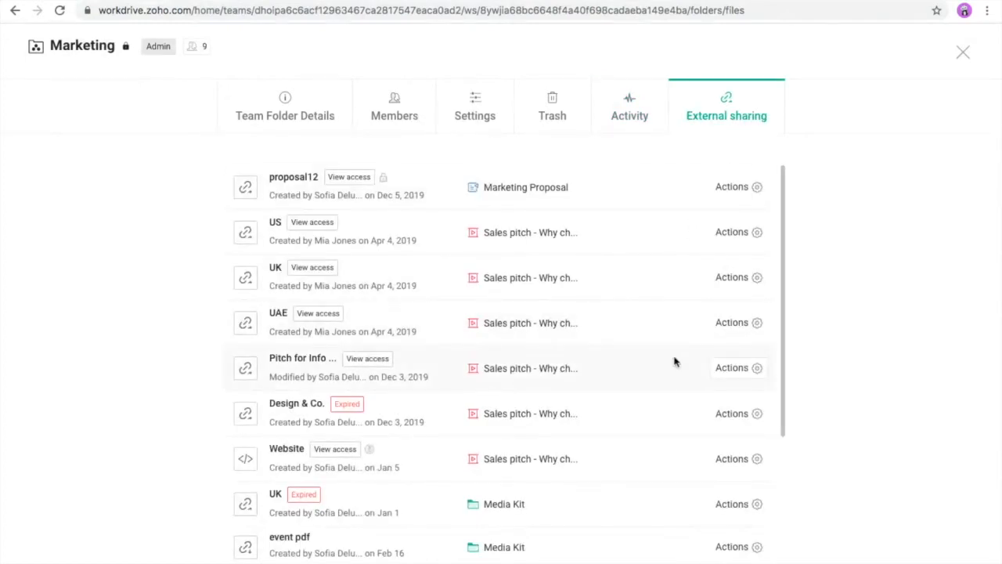
scroll(675, 362, down, 2)
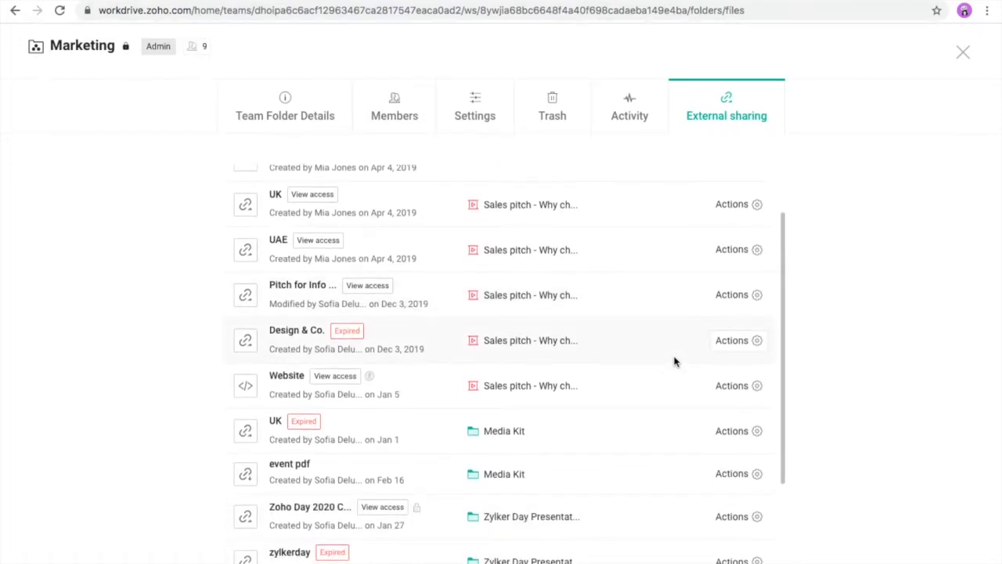
click(963, 54)
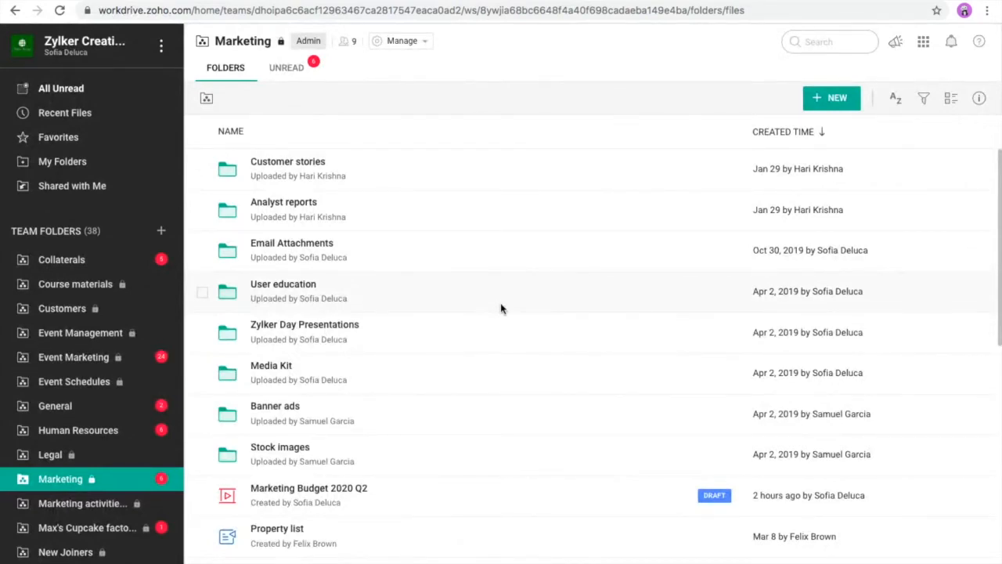
Open the properties of Magazine Ad 02.pdf in the Marketing team folder and copy its permalink
scroll(501, 308, down, 5)
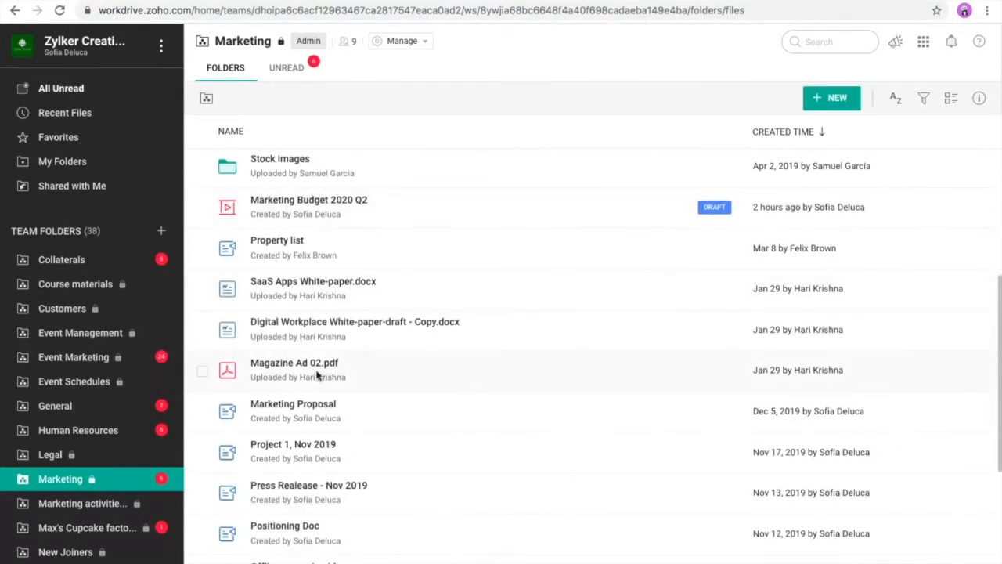
click(202, 373)
click(718, 131)
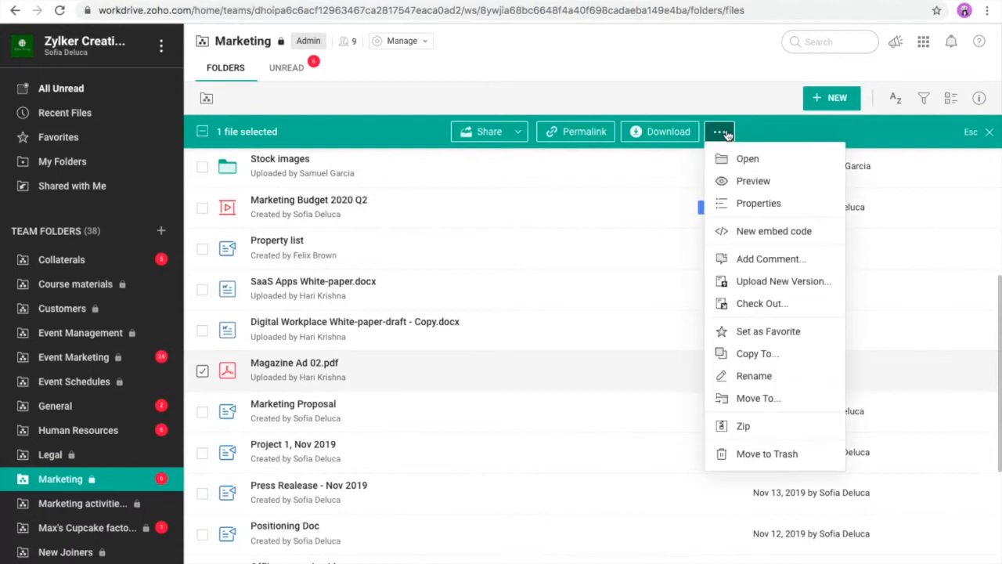
click(750, 205)
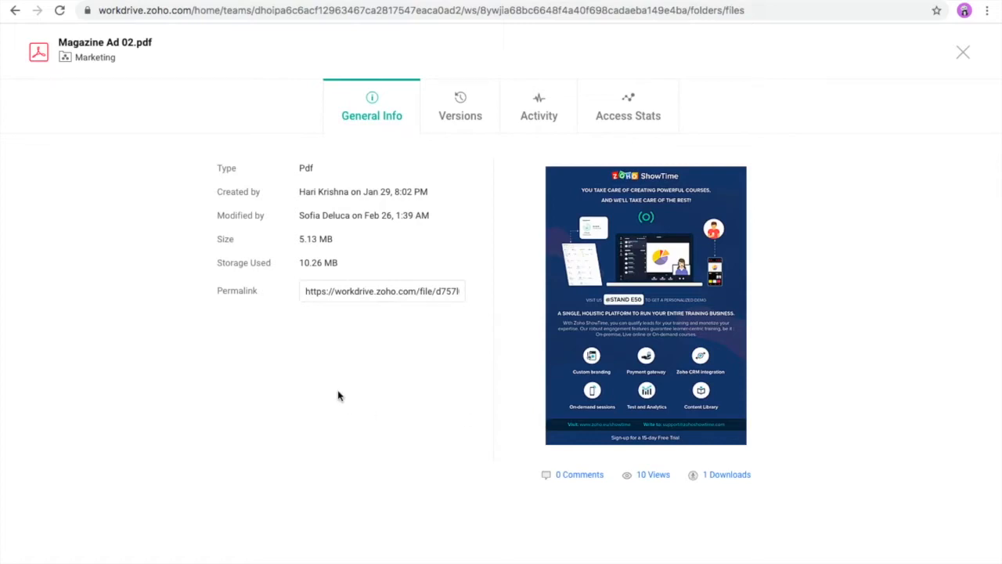
click(383, 296)
click(387, 389)
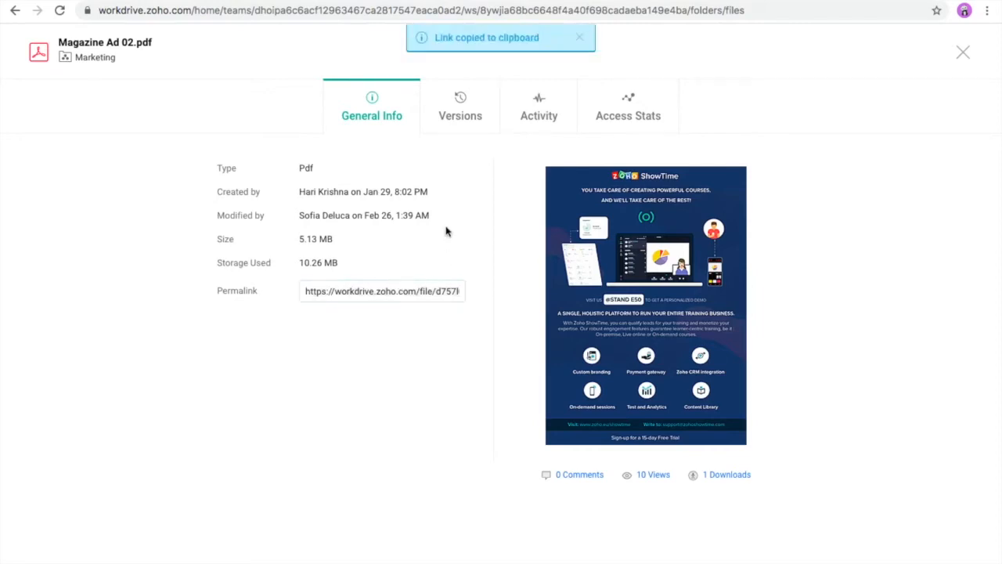
View the file versions of Magazine Ad 02.pdf and the actions available for version #2
click(465, 125)
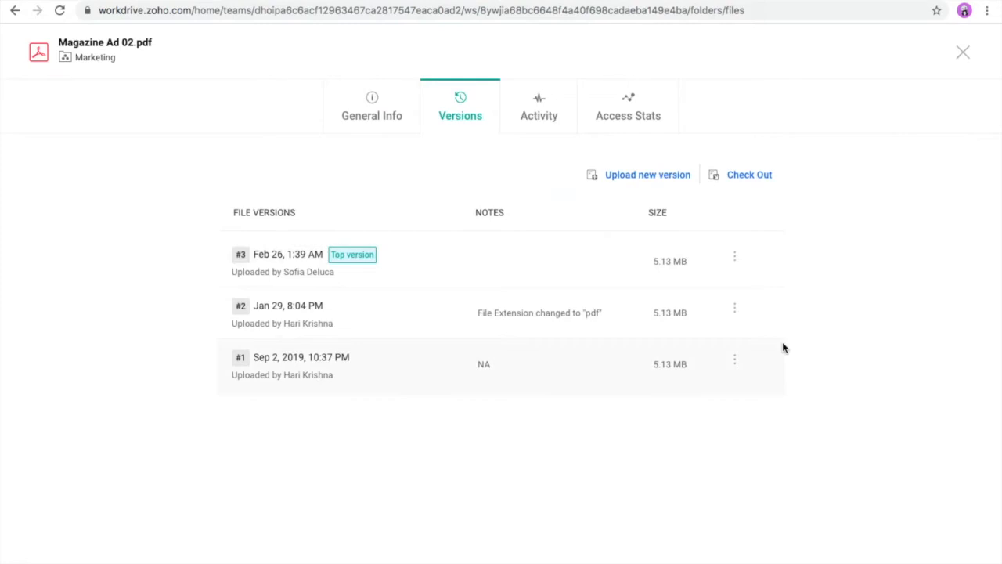
click(733, 313)
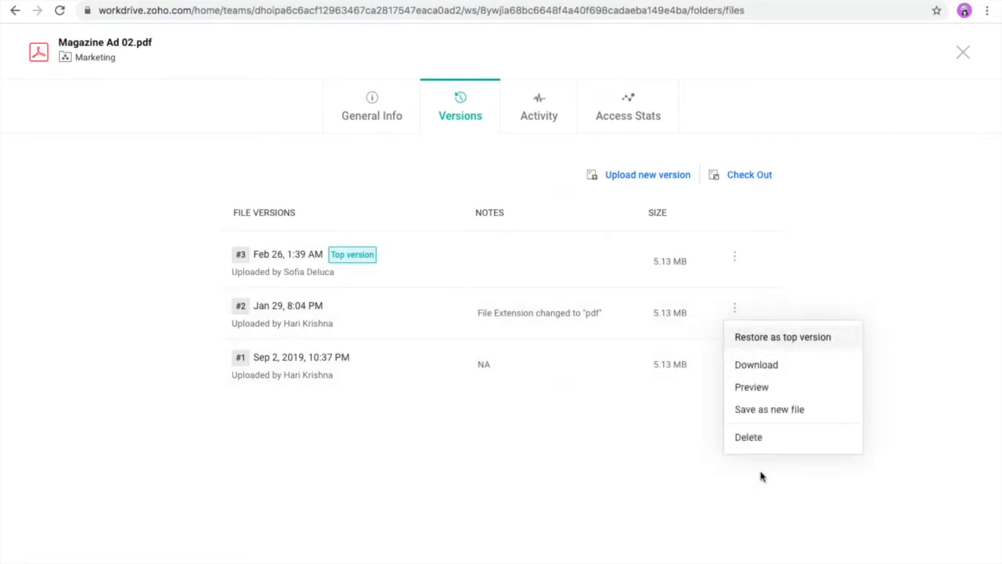
click(661, 456)
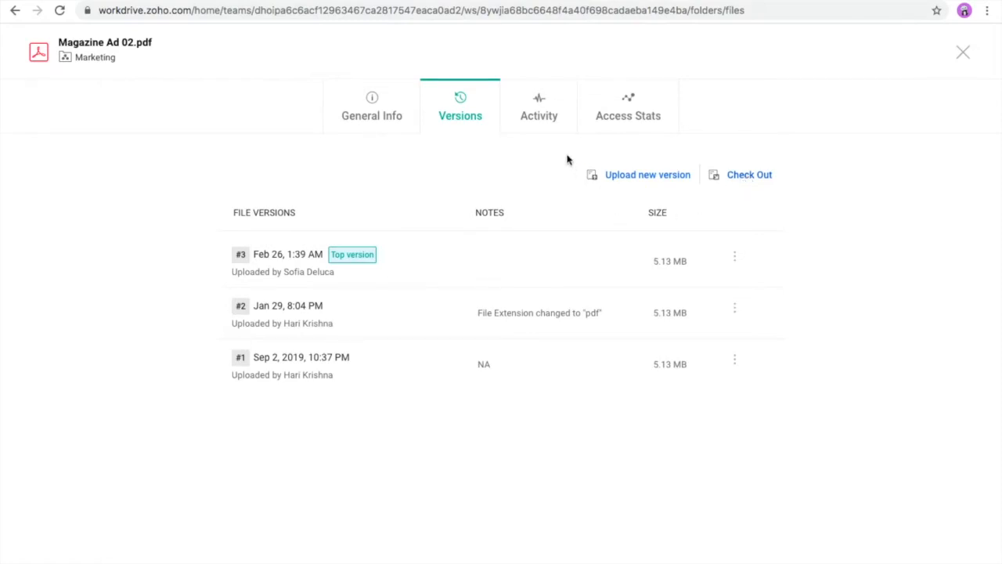
Examine the activity timeline of Magazine Ad 02.pdf and close its properties
click(555, 119)
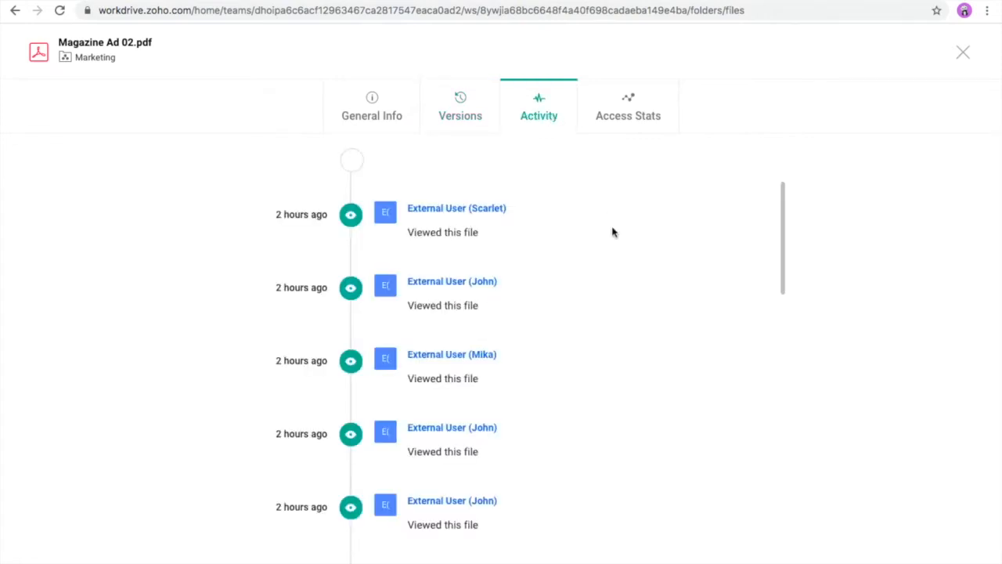
scroll(613, 232, down, 5)
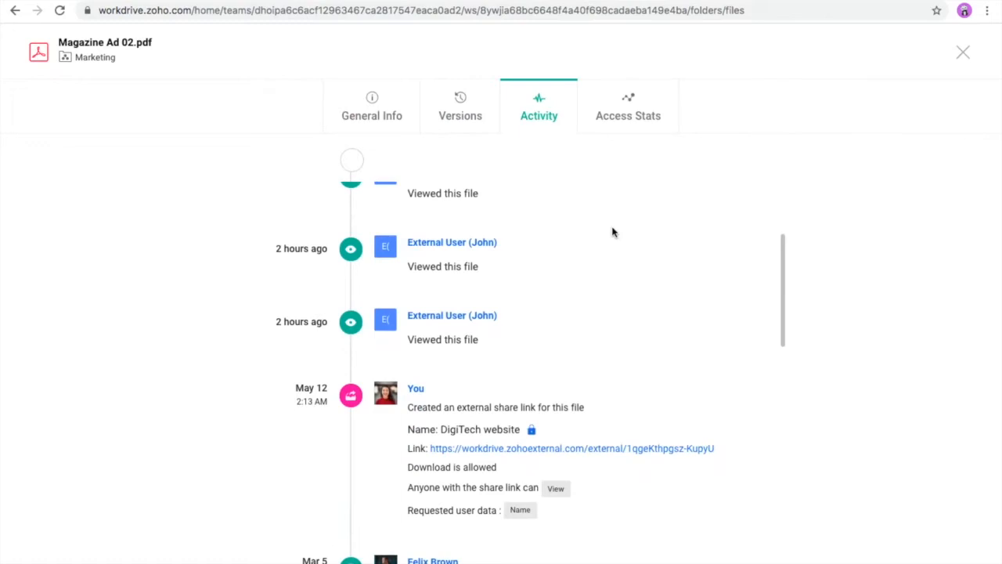
scroll(572, 420, down, 2)
scroll(571, 419, down, 2)
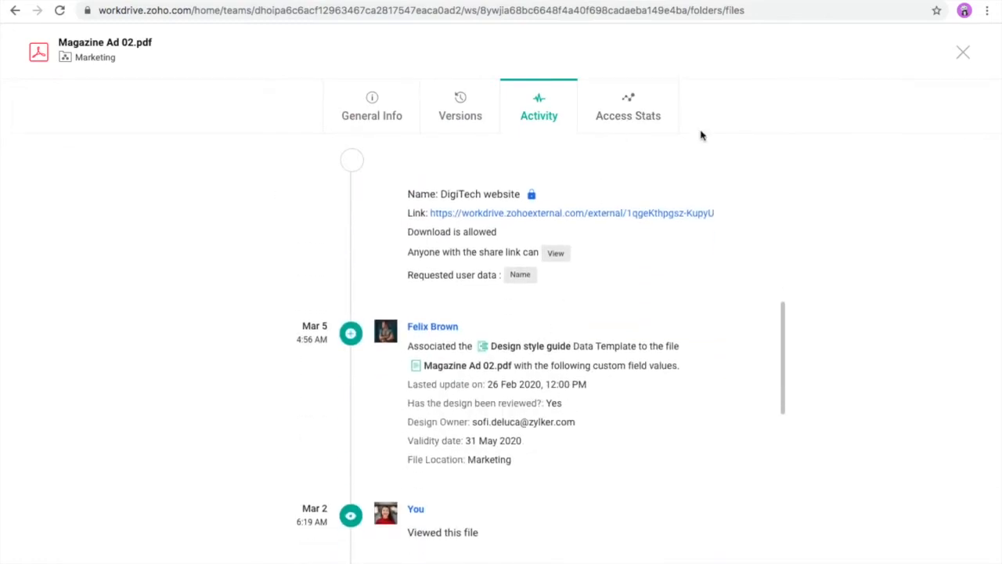
click(962, 58)
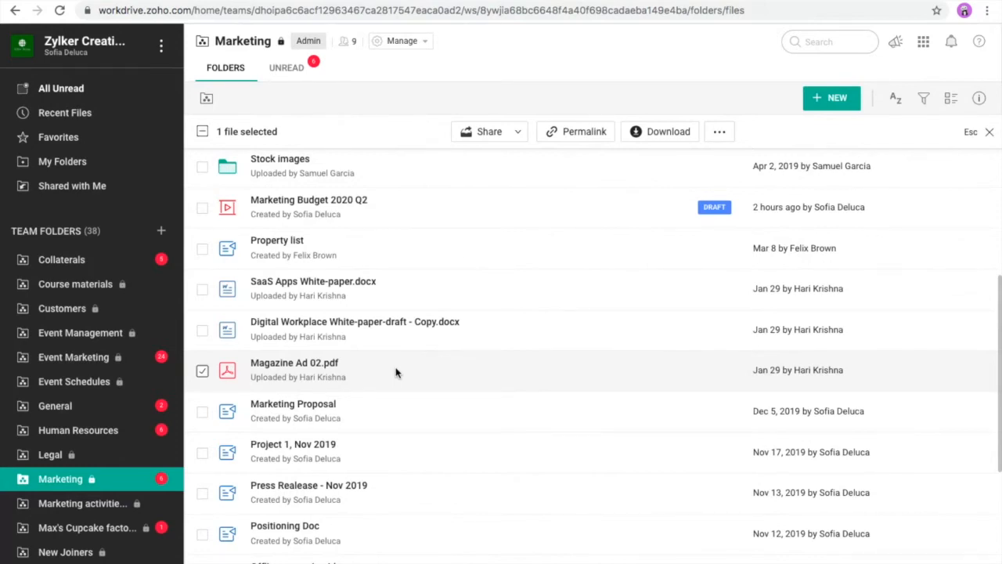
Start sharing Magazine Ad 02.pdf with a team member and view the access level choices, leaving View selected
click(480, 139)
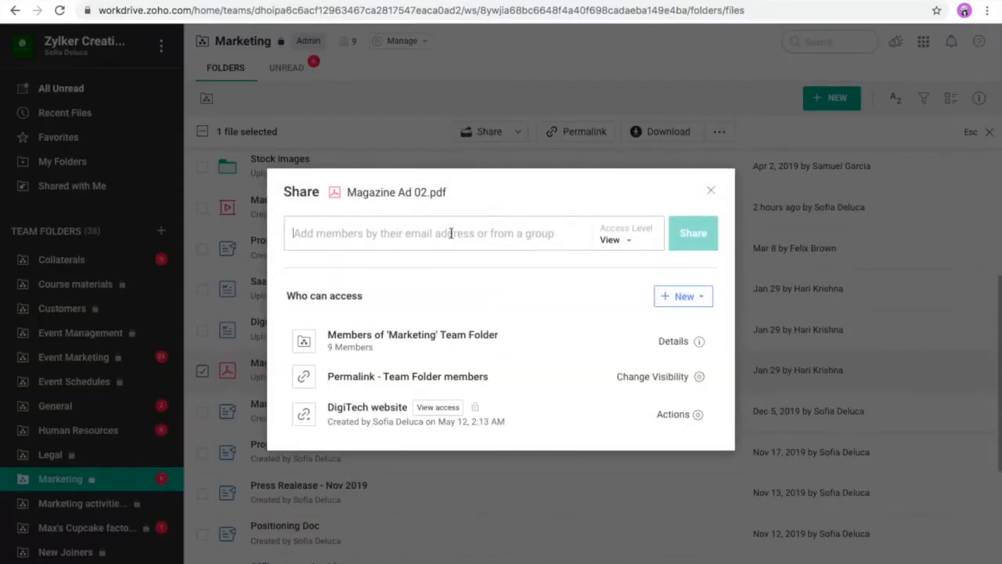
text(mi)
click(445, 272)
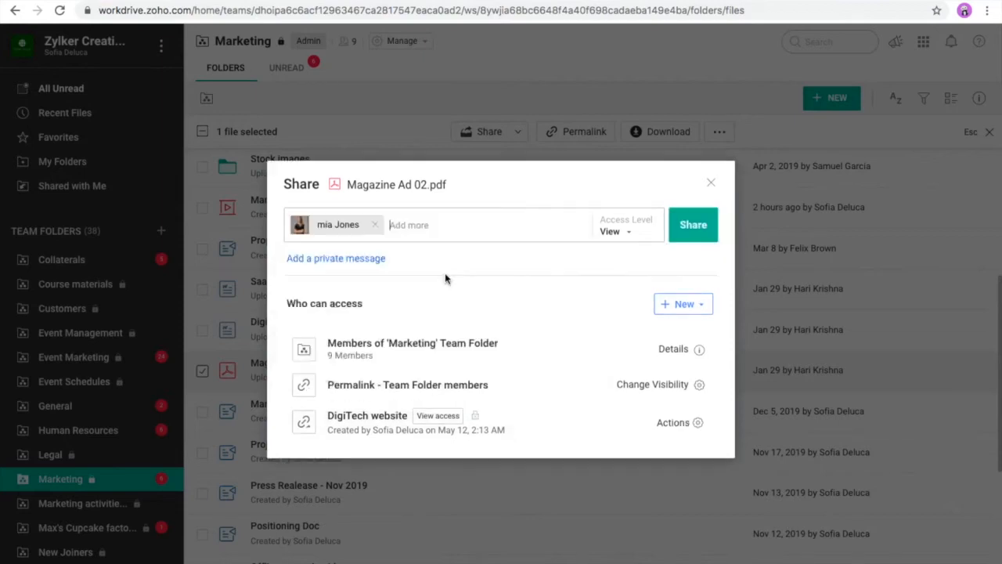
click(631, 232)
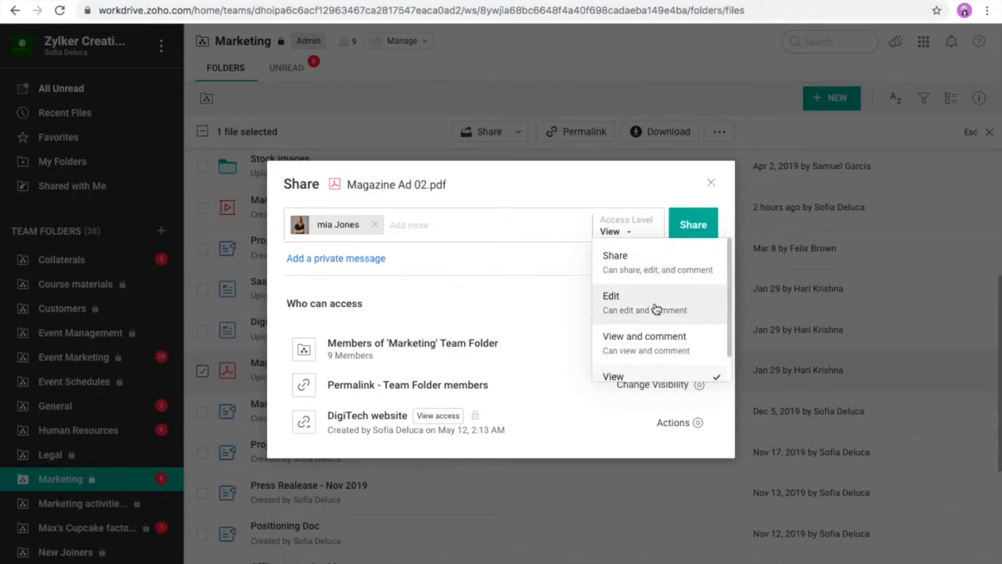
scroll(656, 308, down, 1)
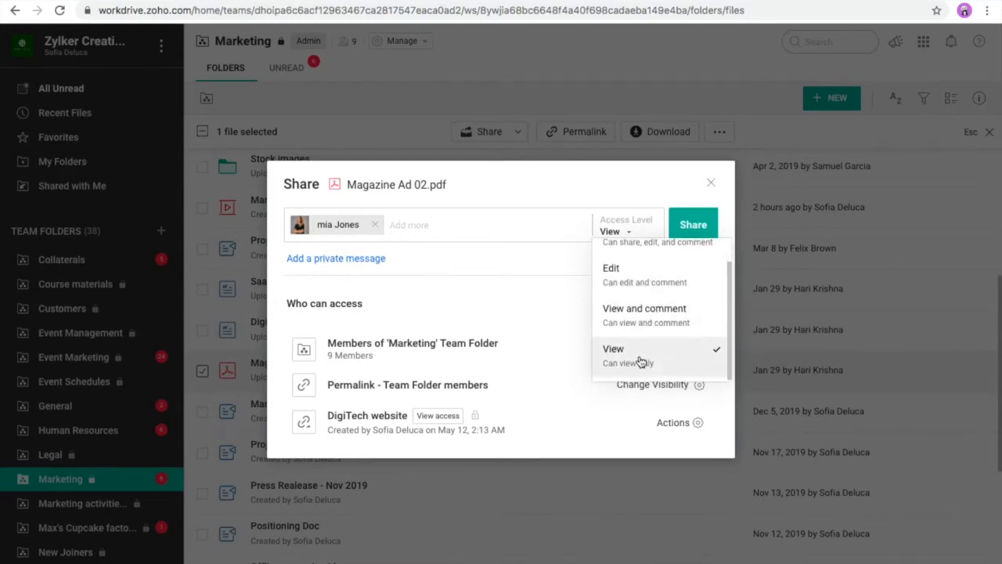
click(541, 264)
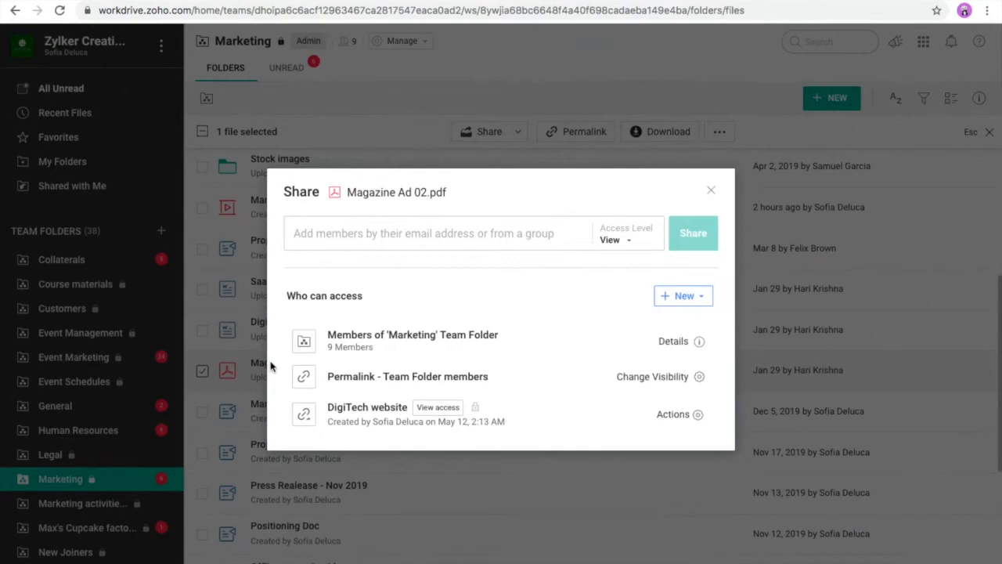
Start a new external share link named ABC for Magazine Ad 02.pdf, enabling password protection and an expiration date
click(660, 301)
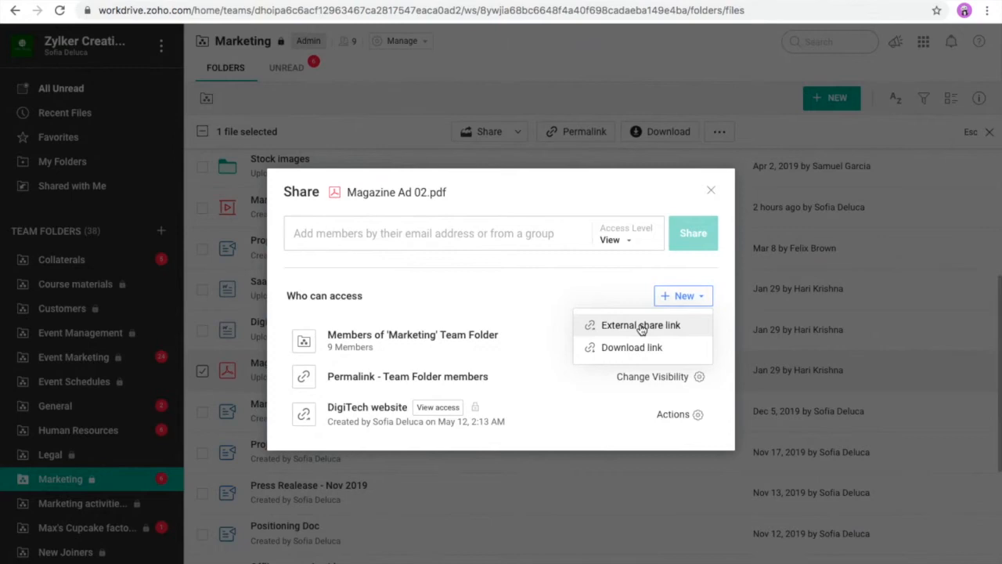
click(640, 326)
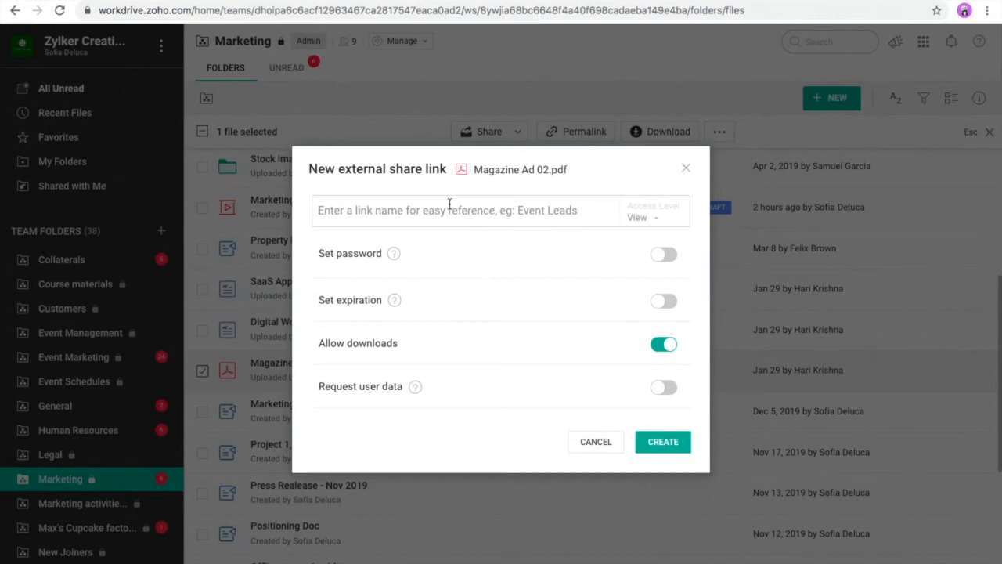
text(ABC)
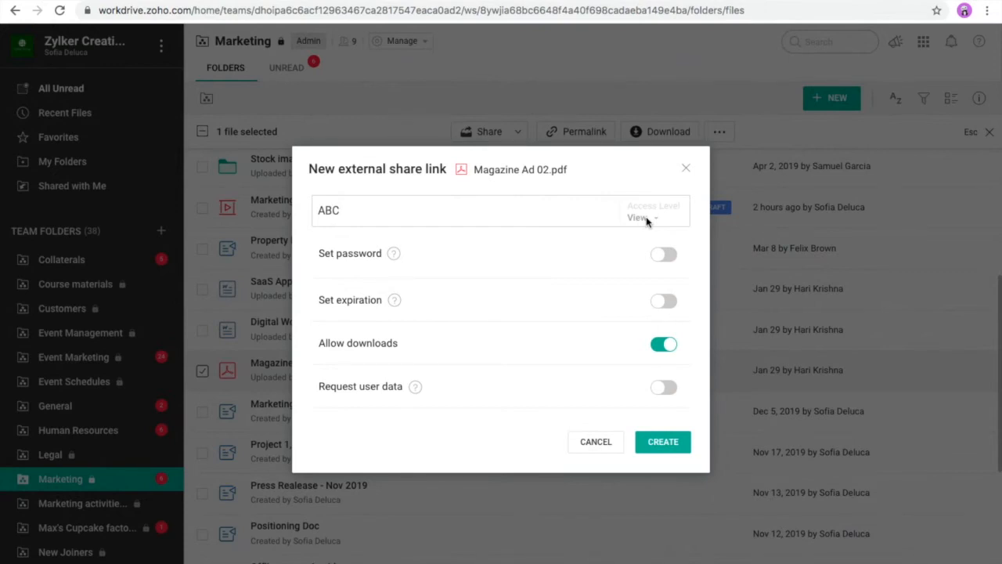
click(666, 258)
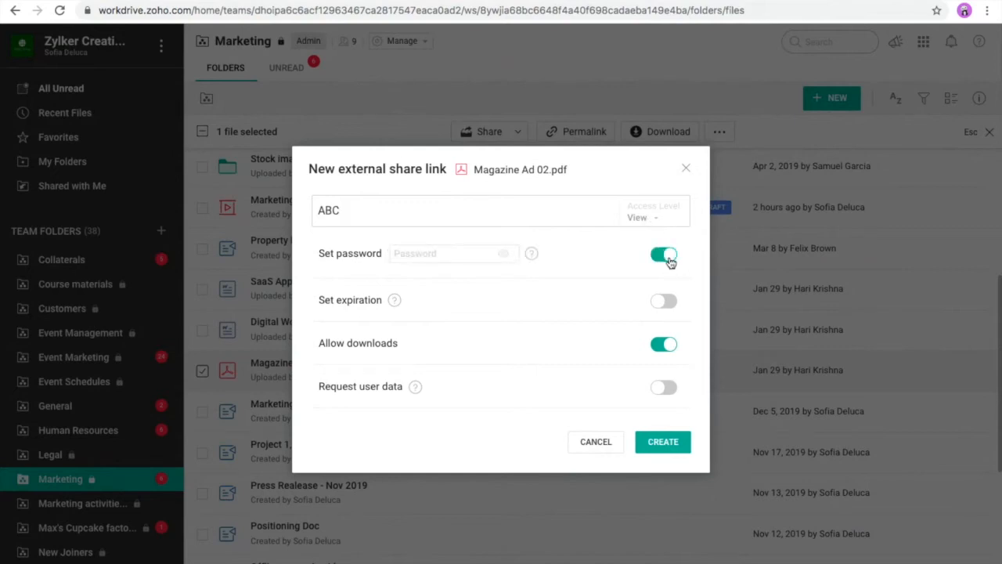
click(475, 253)
click(668, 306)
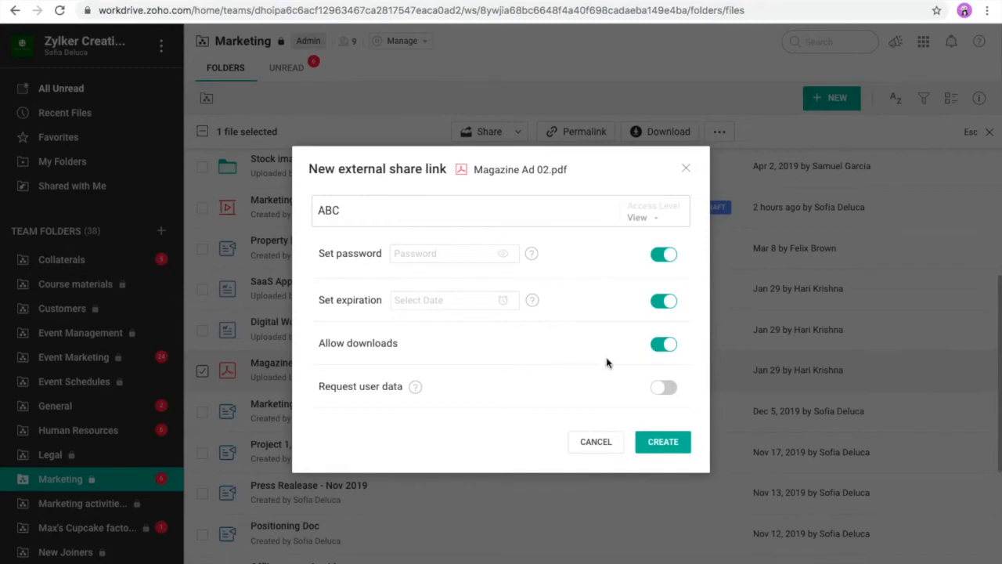
Enable the user data request for the external link, view the data choices and close the link setup without creating it
click(666, 388)
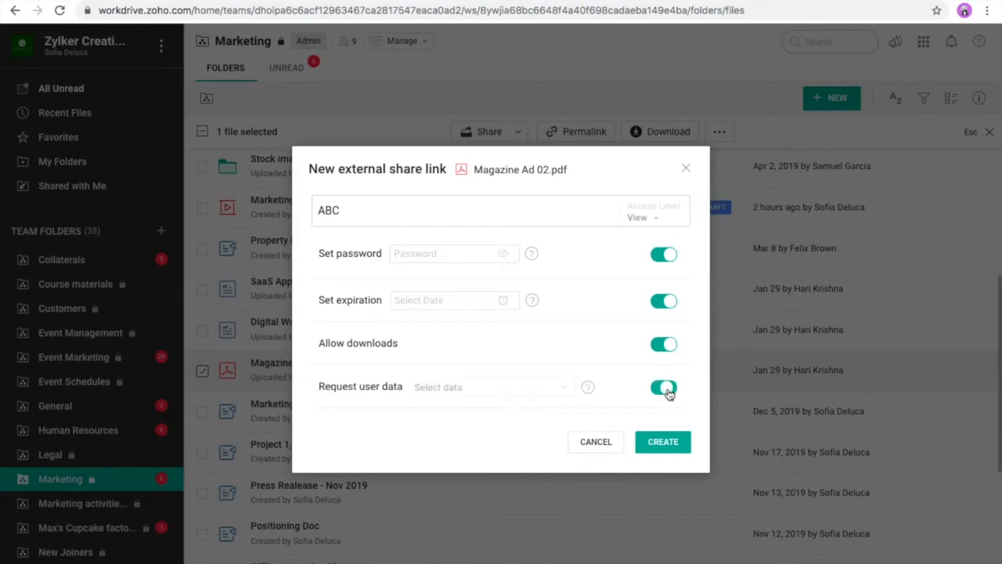
click(558, 394)
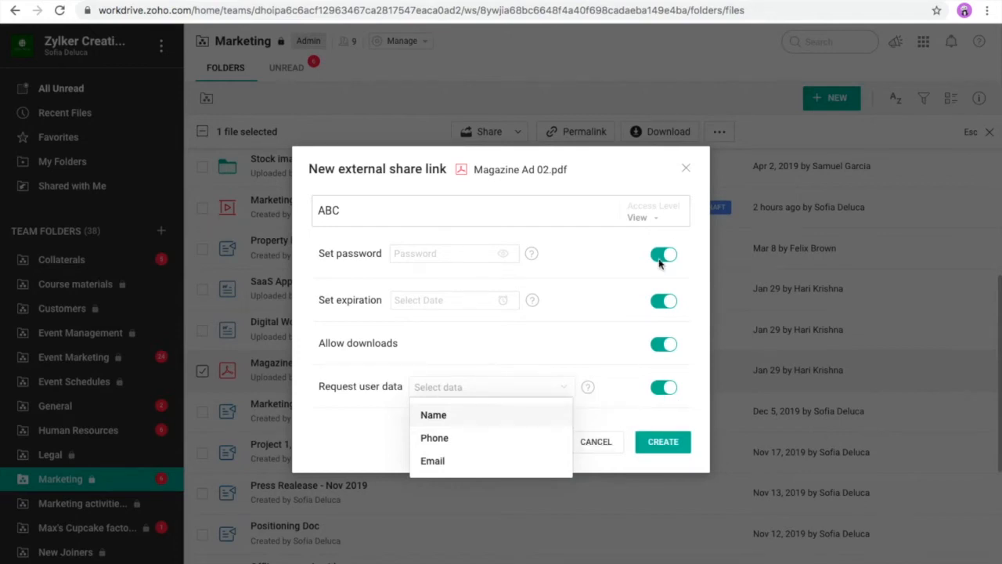
click(686, 167)
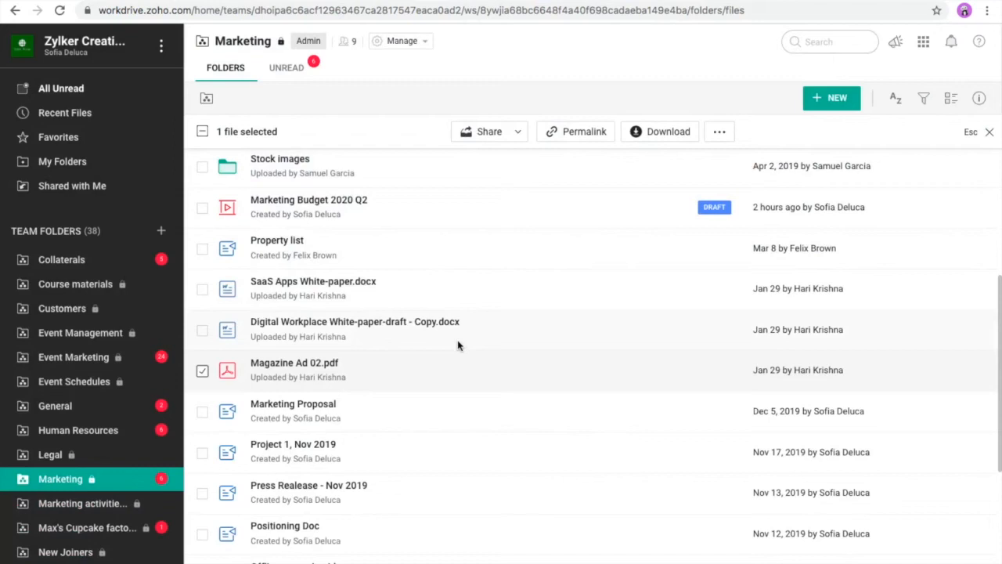
Examine the access stats of Magazine Ad 02.pdf for both the permalink and the DigiTech website link, and close its properties
click(719, 131)
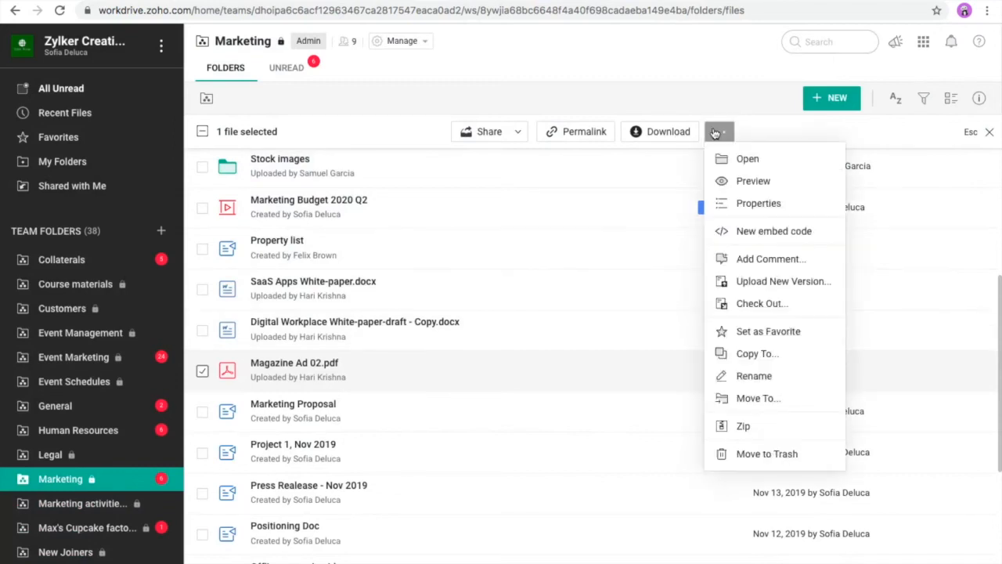
click(751, 204)
click(634, 119)
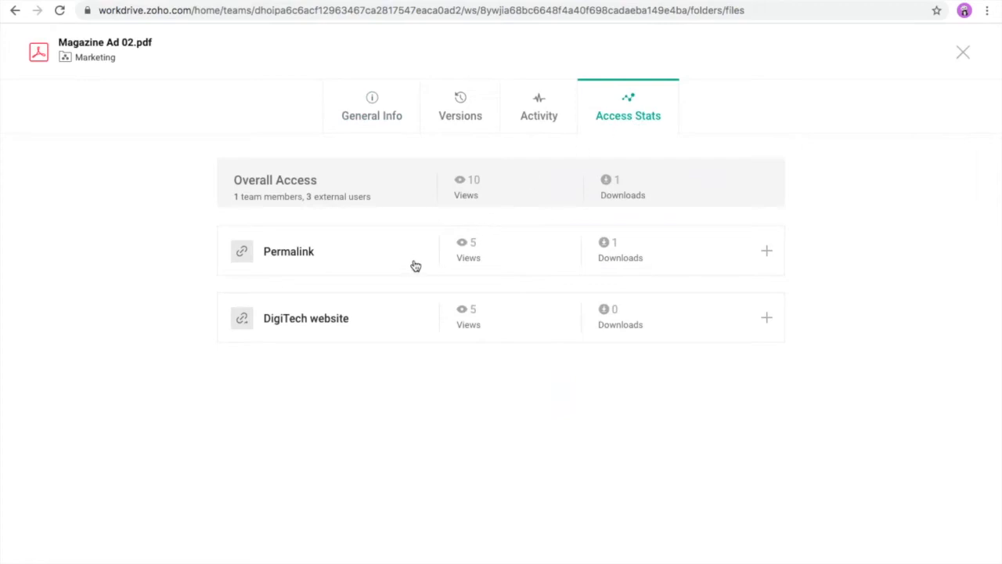
click(416, 267)
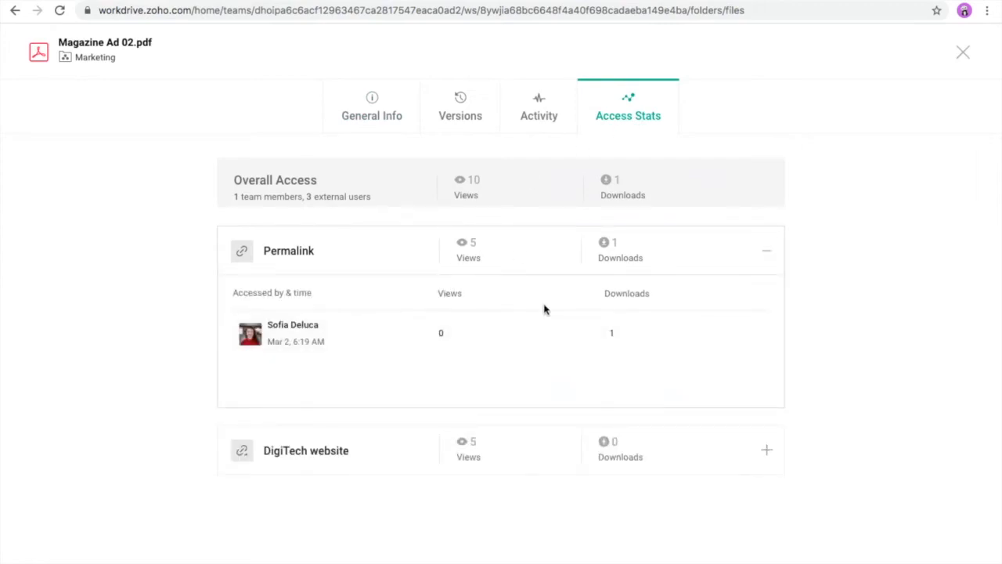
click(374, 450)
scroll(373, 451, down, 2)
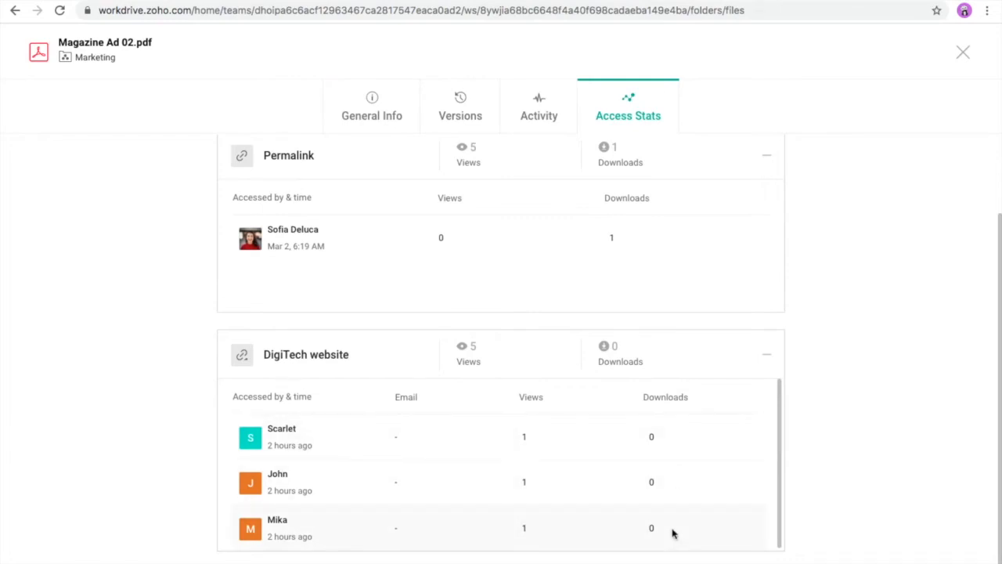
click(960, 63)
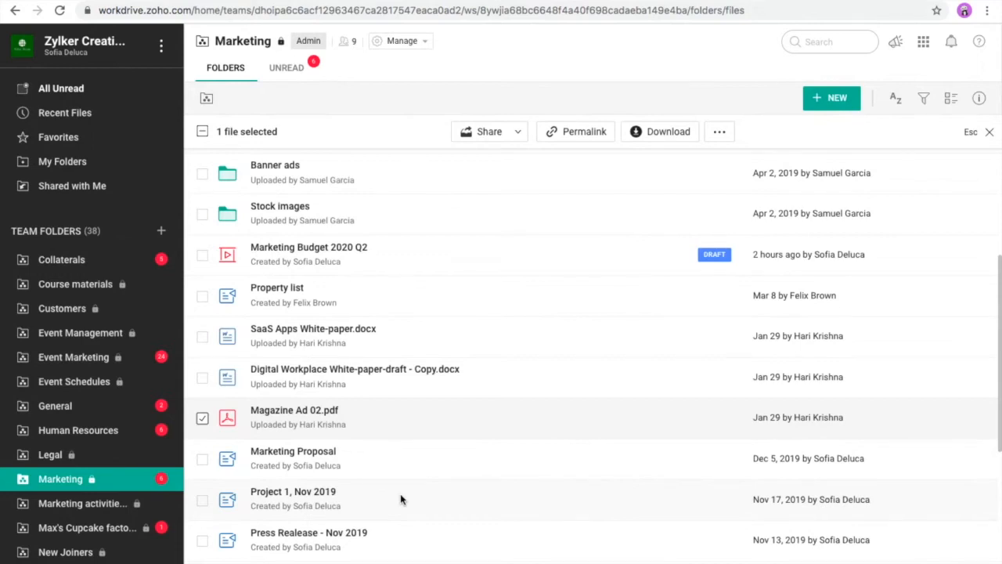
View the Marketing team folder's unread files and look through the notifications
scroll(392, 387, up, 1)
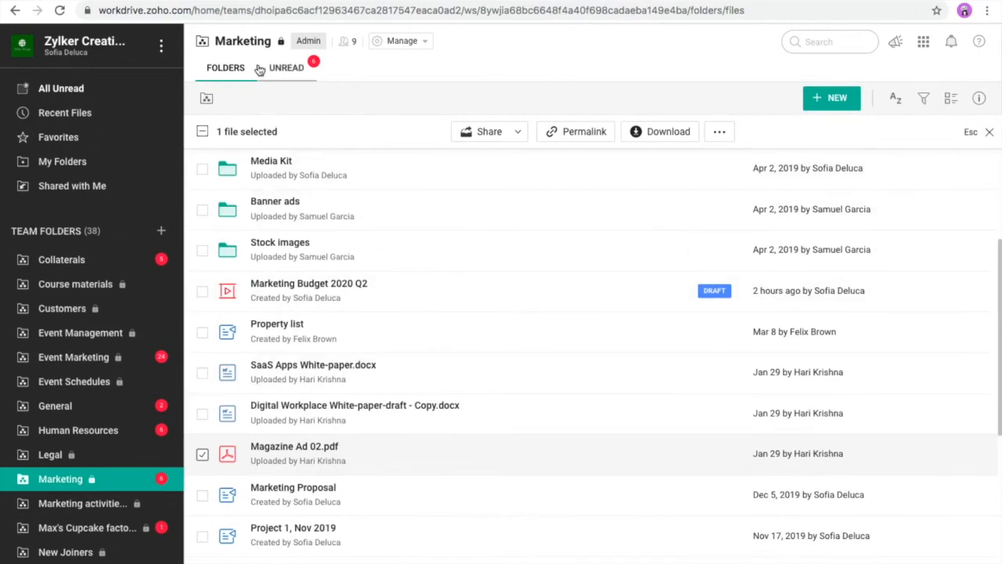
click(296, 78)
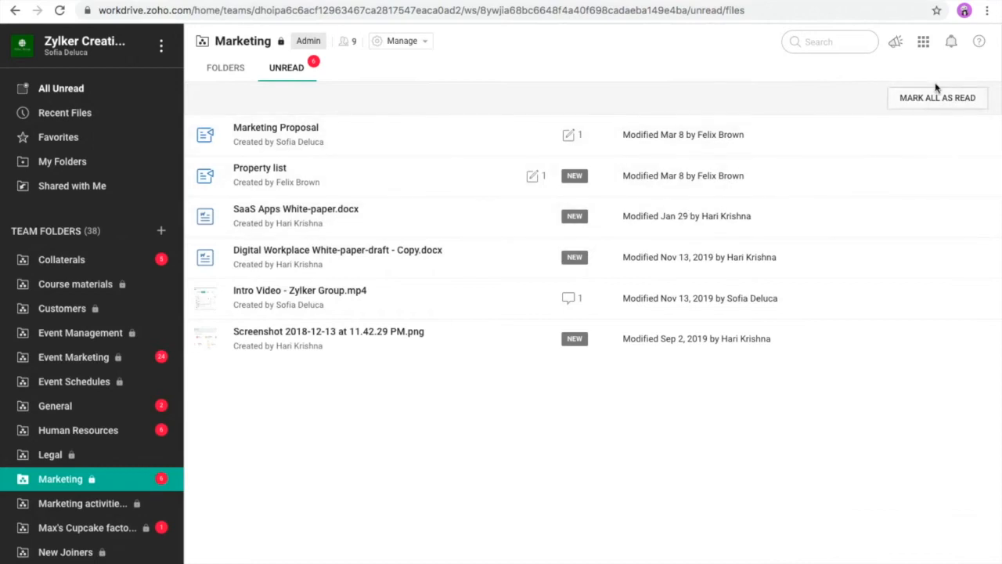
click(950, 48)
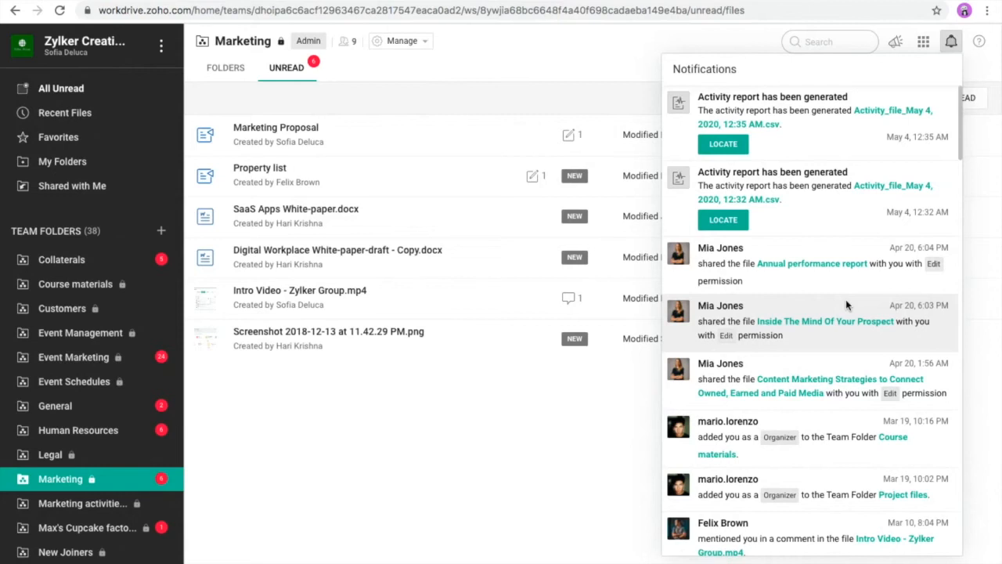
scroll(846, 306, down, 2)
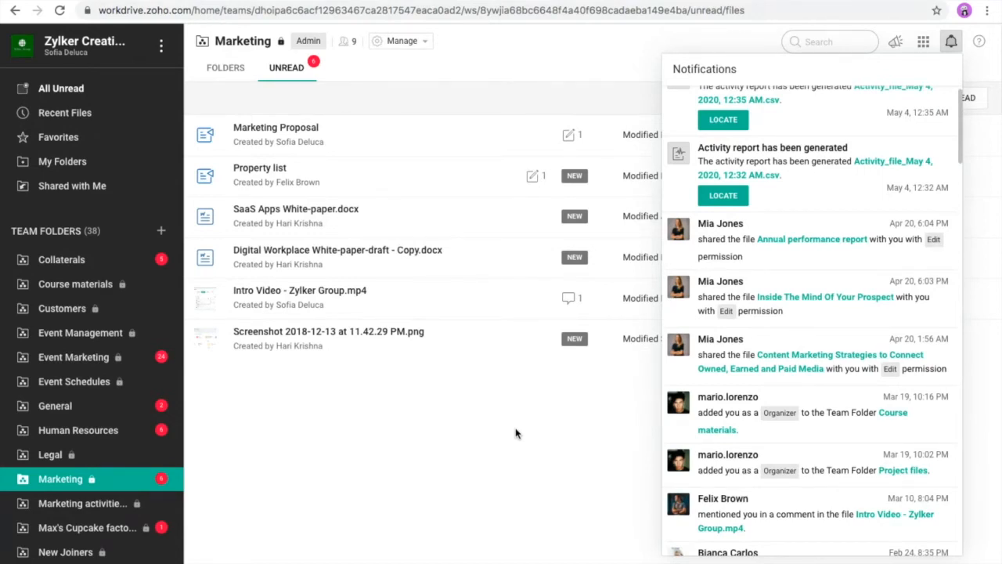
click(515, 433)
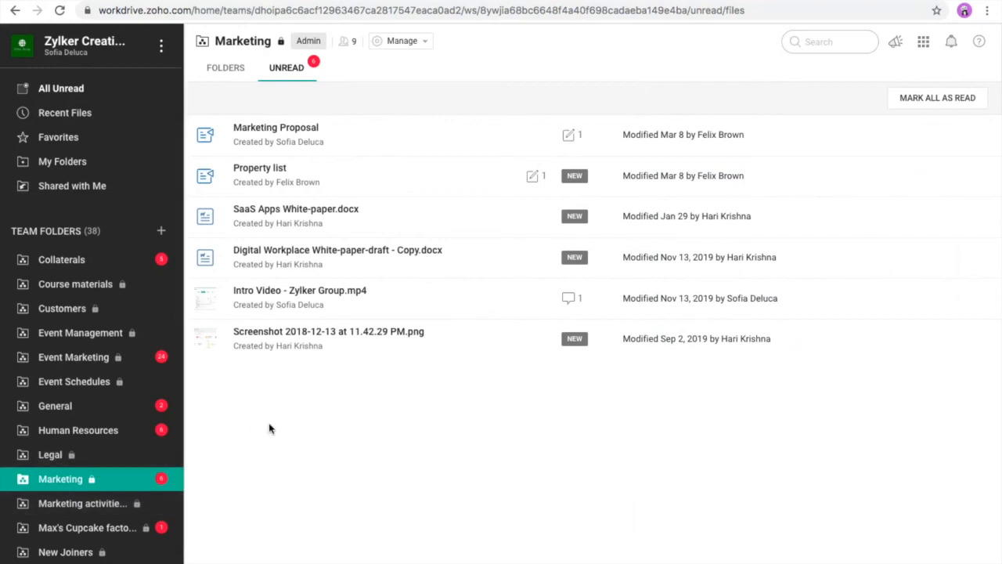
Open My Folders and view the options for creating, uploading or importing items
click(78, 162)
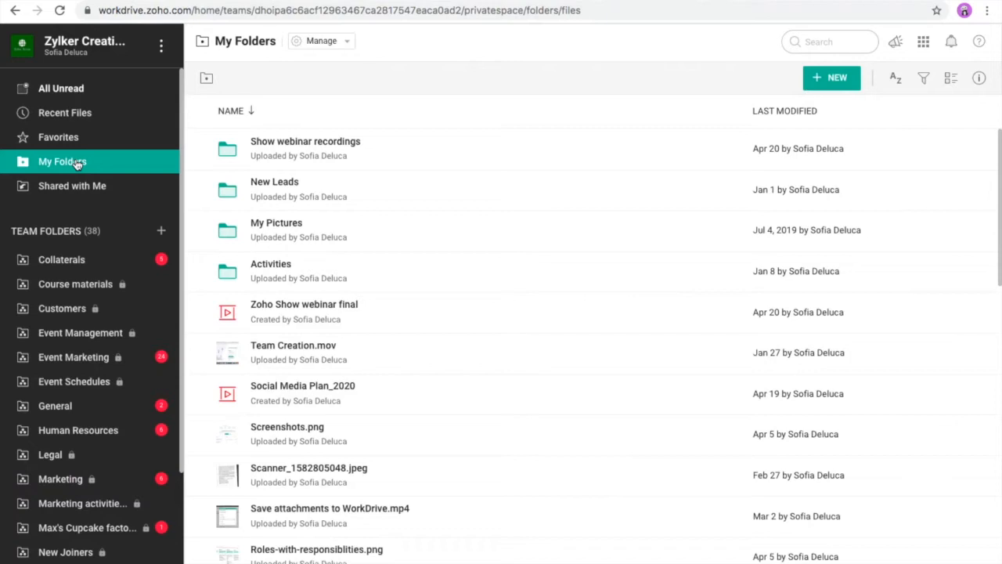
click(812, 82)
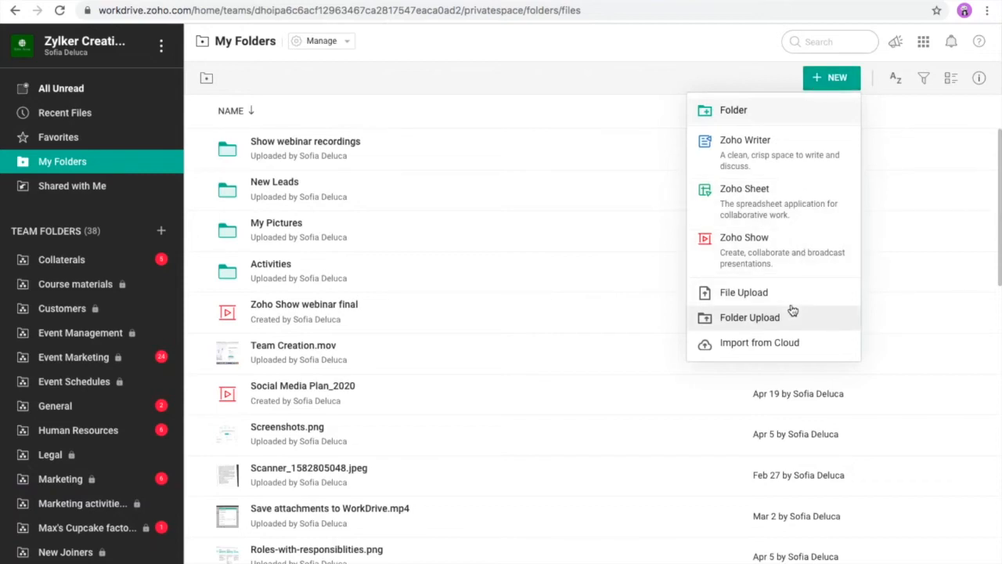
click(521, 119)
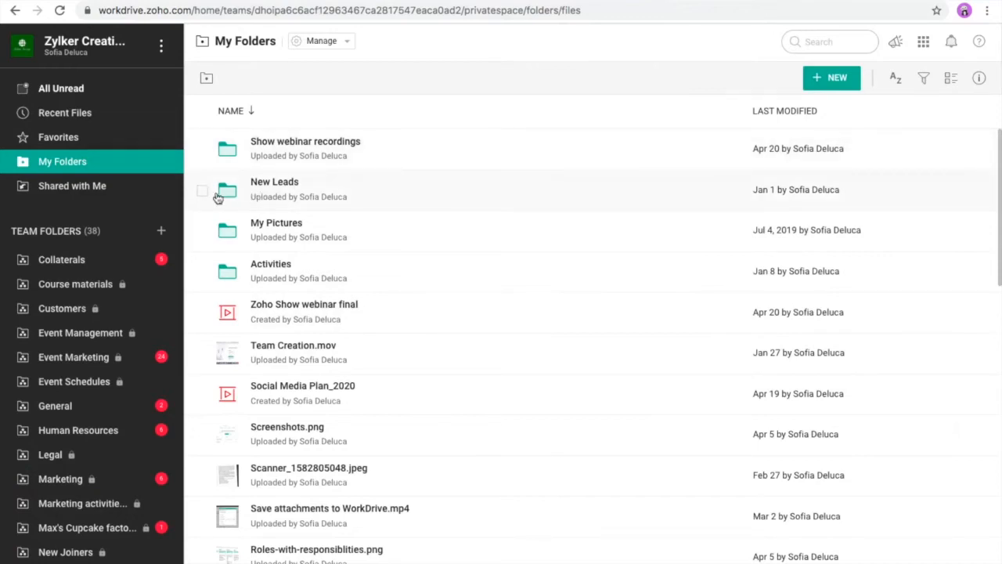
View the sharing options for the New Leads folder and deselect it
click(202, 191)
click(518, 116)
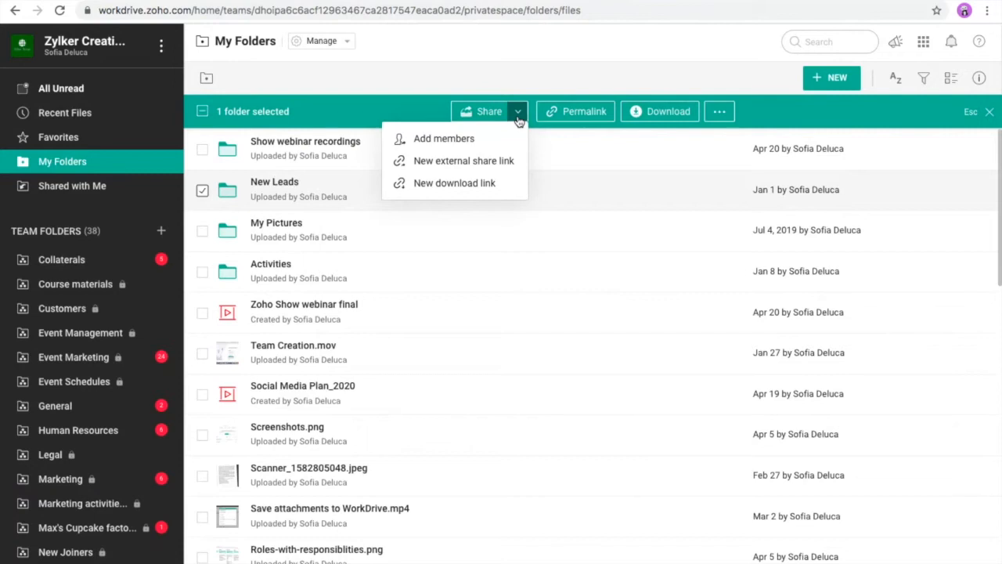
click(203, 191)
Examine the available destinations for moving Zoho Show webinar final and close the move dialog without moving it
click(203, 314)
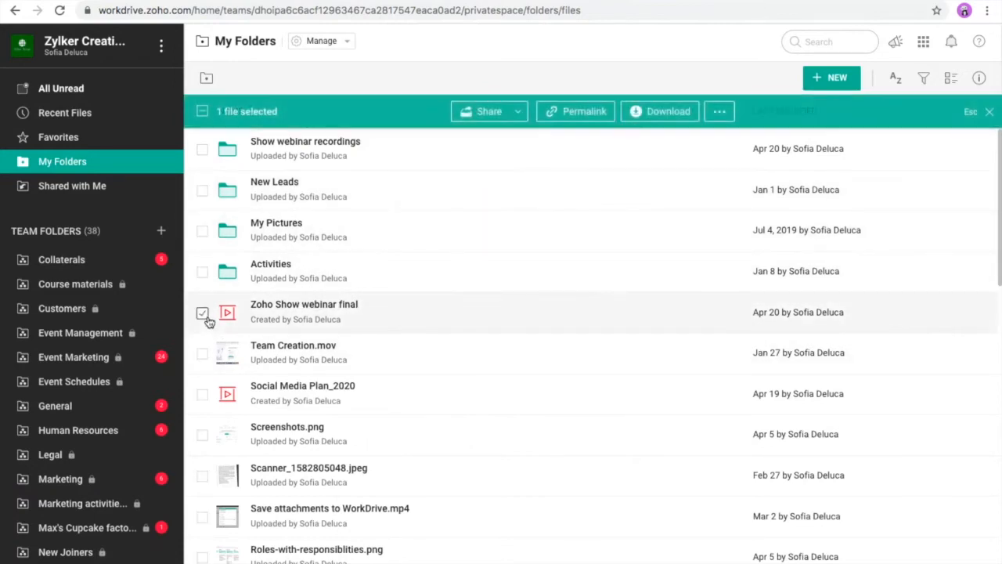
click(710, 113)
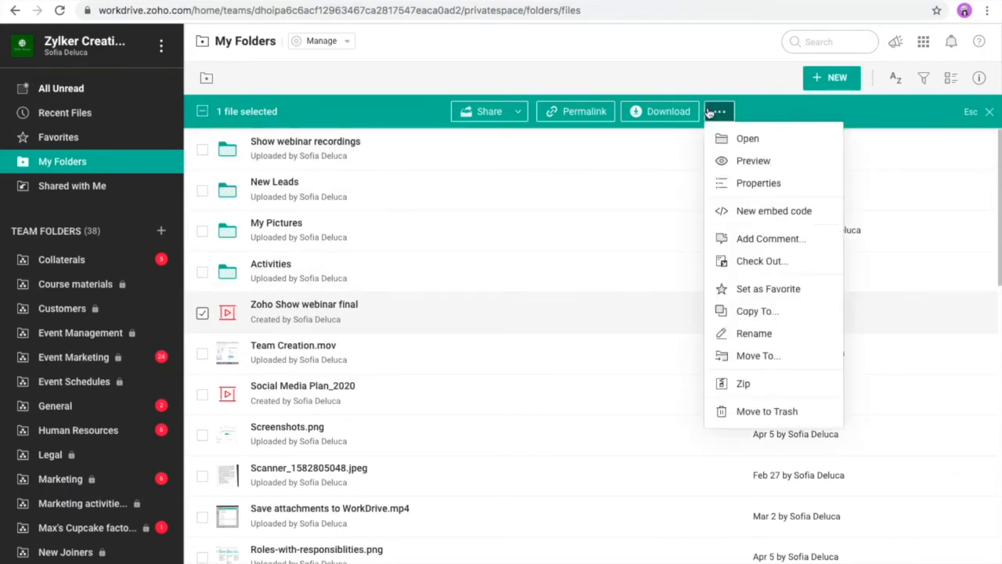
click(729, 356)
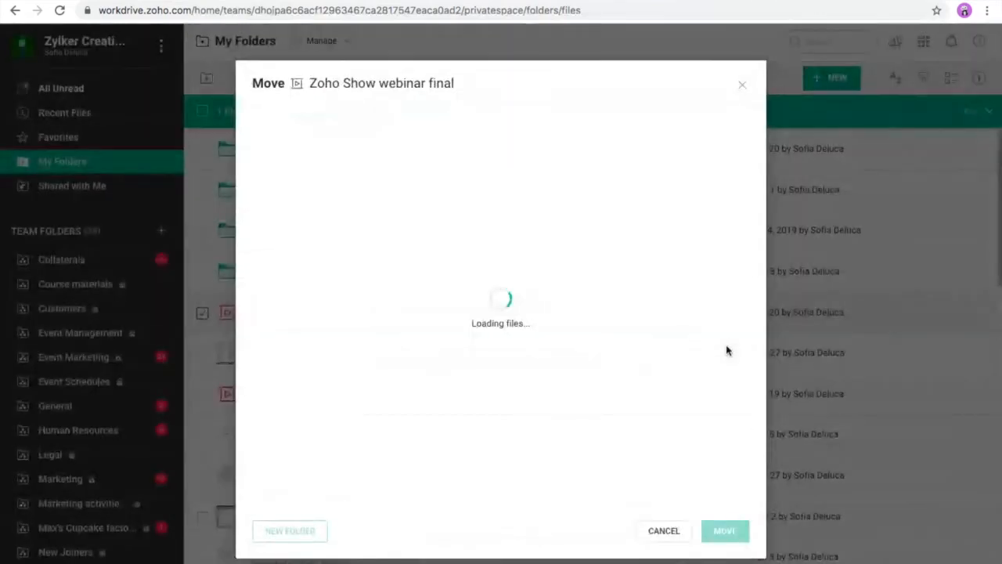
click(336, 140)
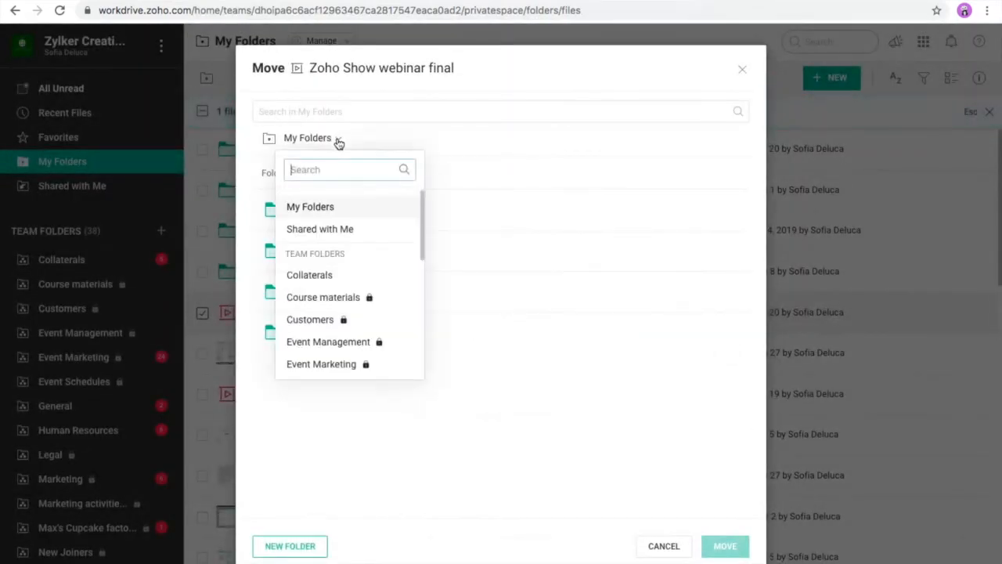
scroll(353, 271, down, 2)
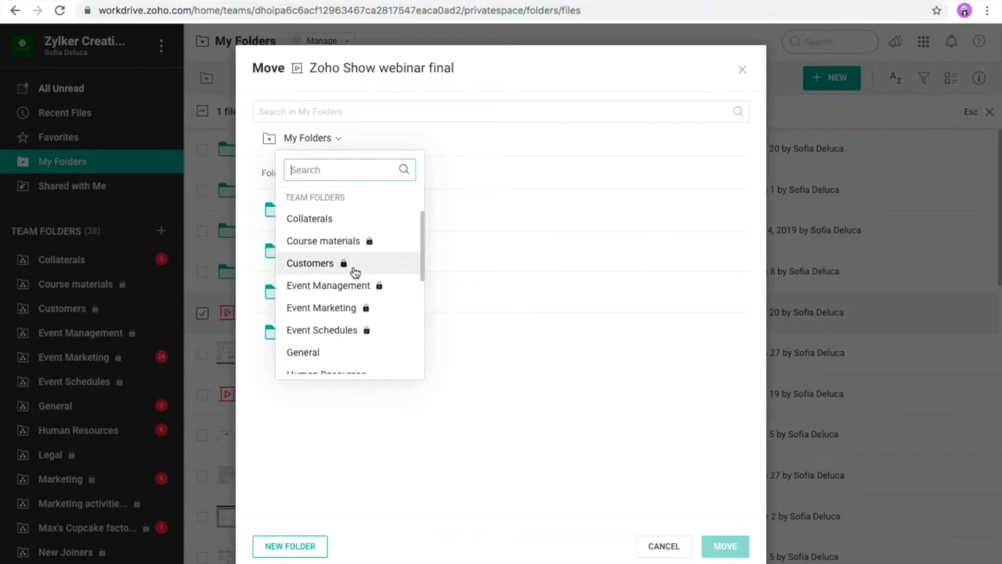
click(741, 71)
Browse the items in Shared with Me, Favorites and Recent Files
click(118, 193)
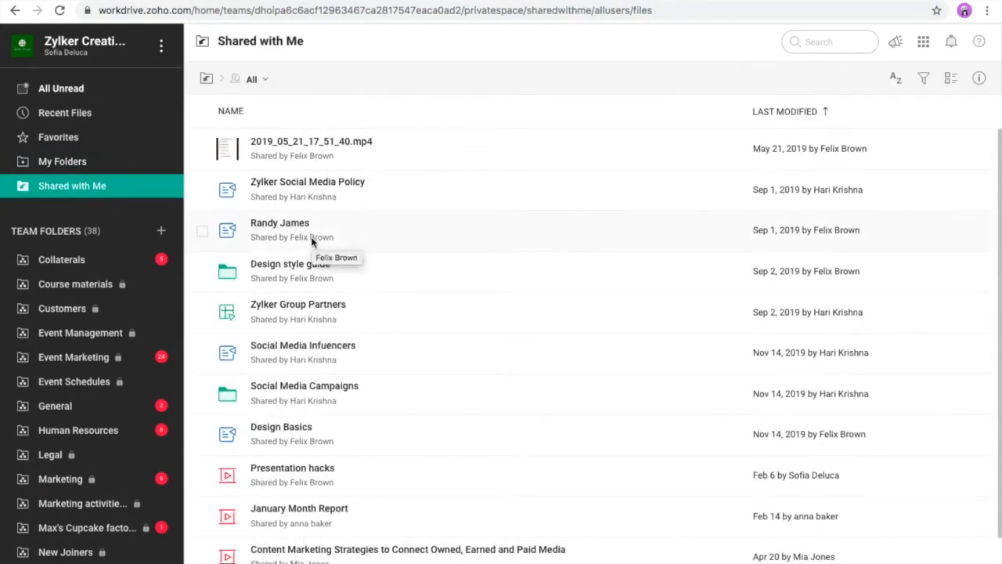
scroll(311, 236, down, 2)
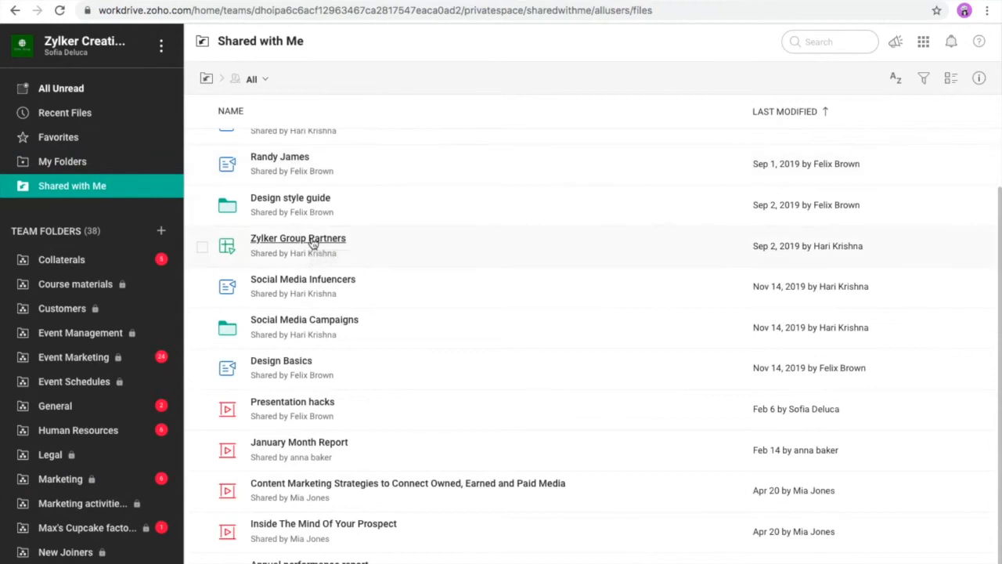
scroll(311, 237, up, 2)
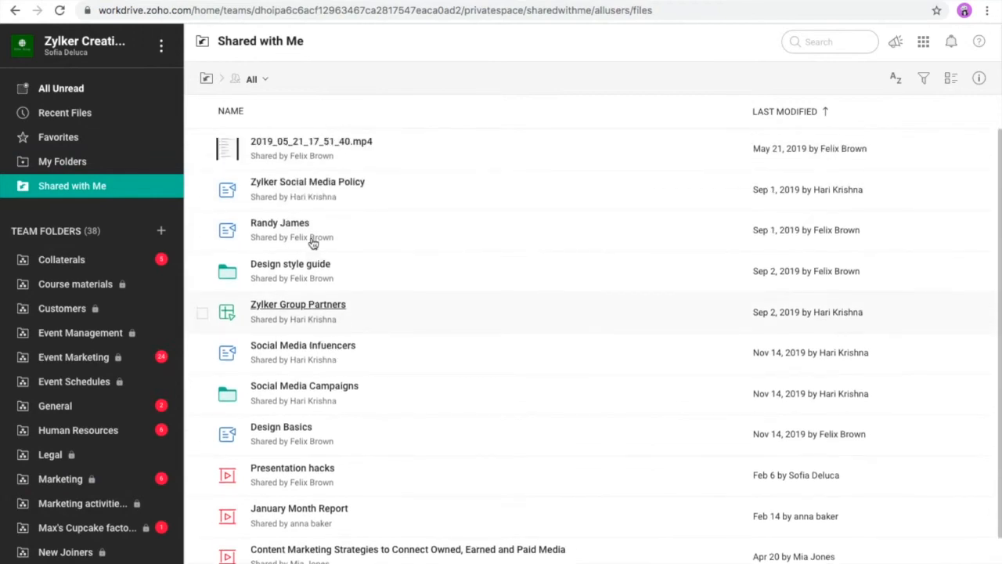
click(94, 144)
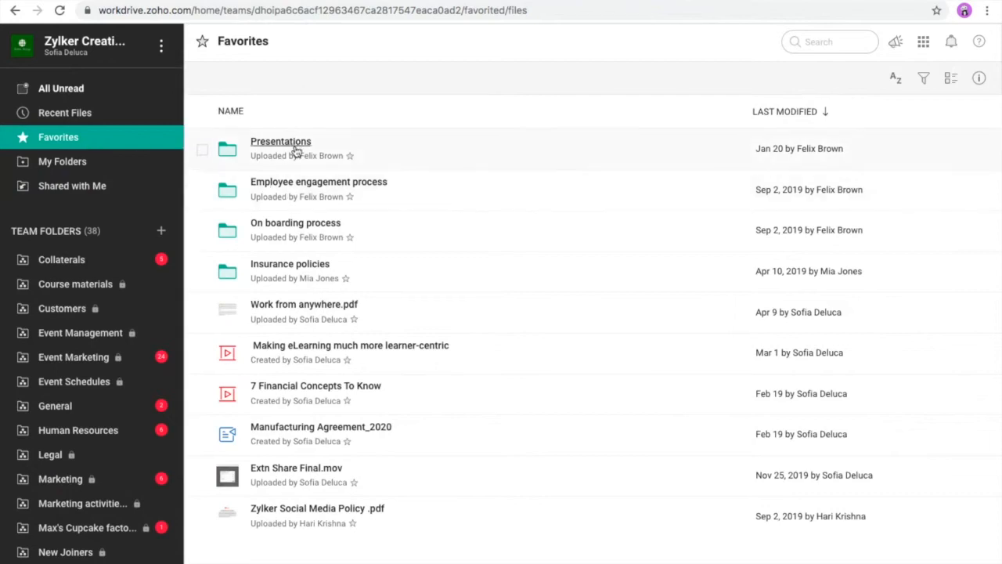
click(101, 121)
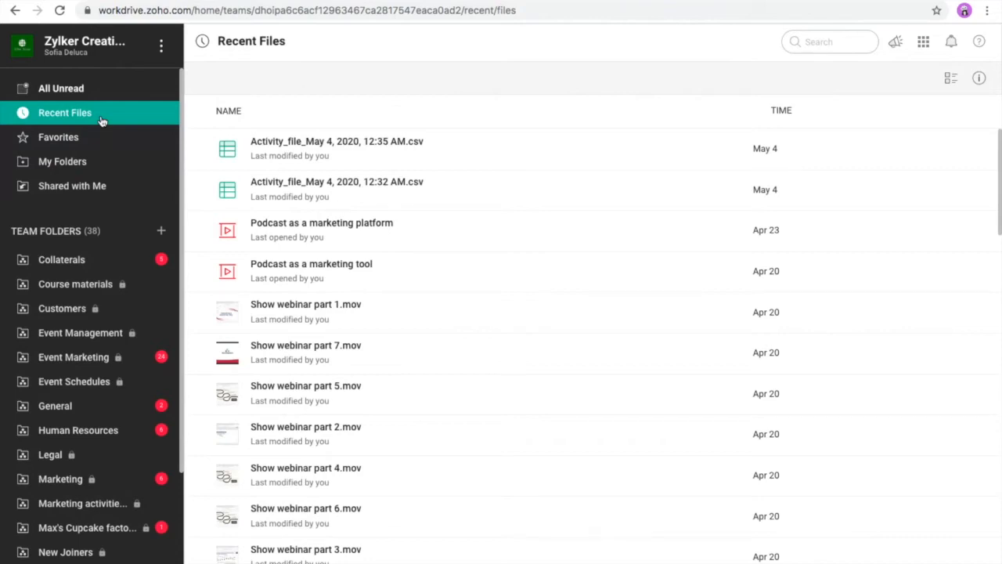
Open All Unread and collapse the Collaterals, Event Marketing and General groups
click(83, 93)
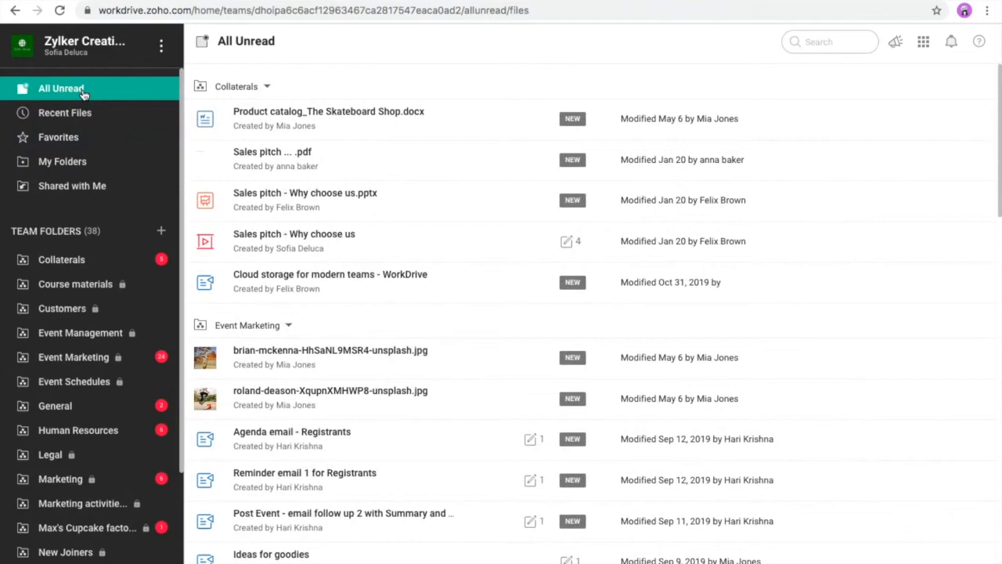
click(267, 88)
click(287, 122)
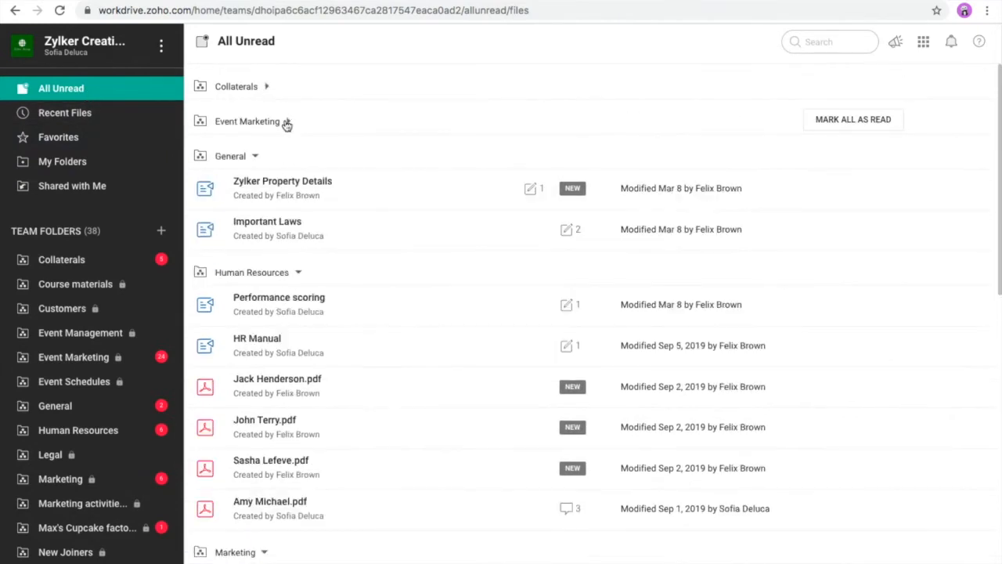
click(254, 156)
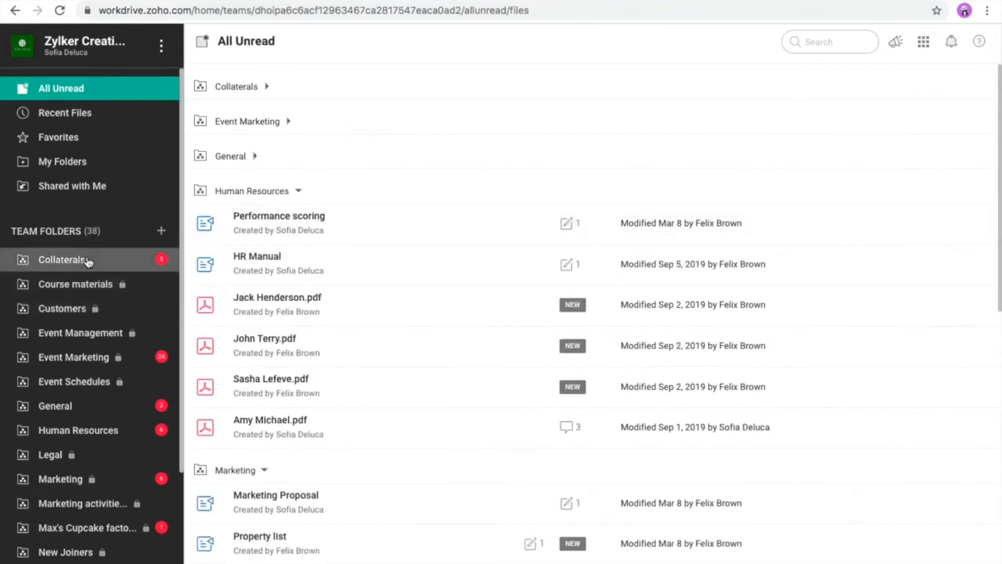
Collapse the Human Resources group in All Unread and search all files for "Rfp"
click(298, 191)
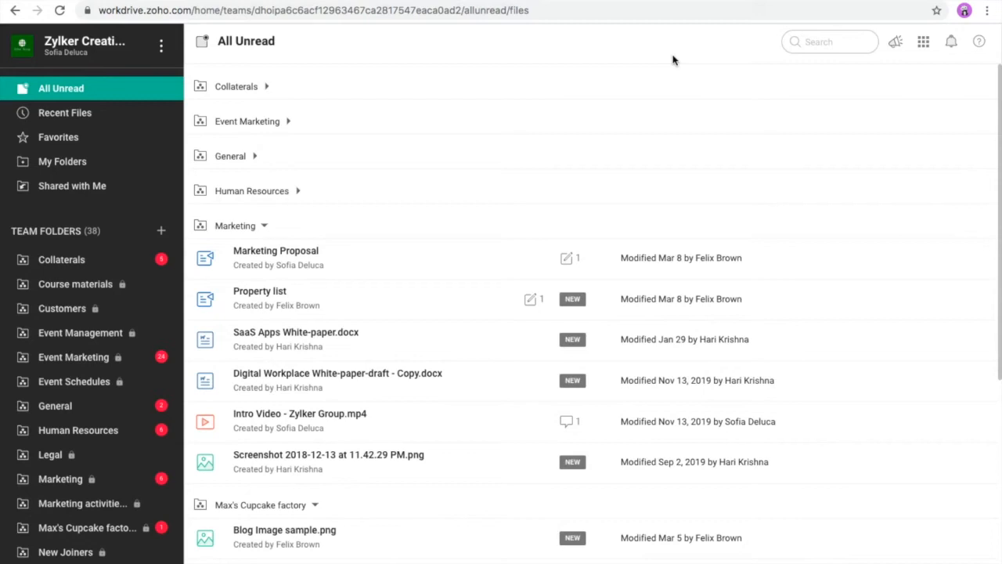
click(828, 41)
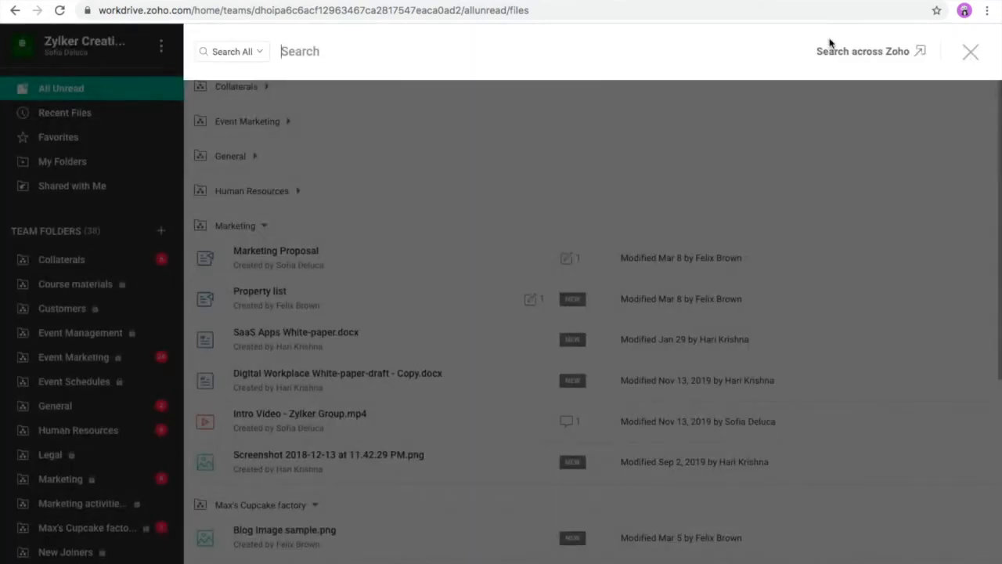
text(Rfp)
key(Return)
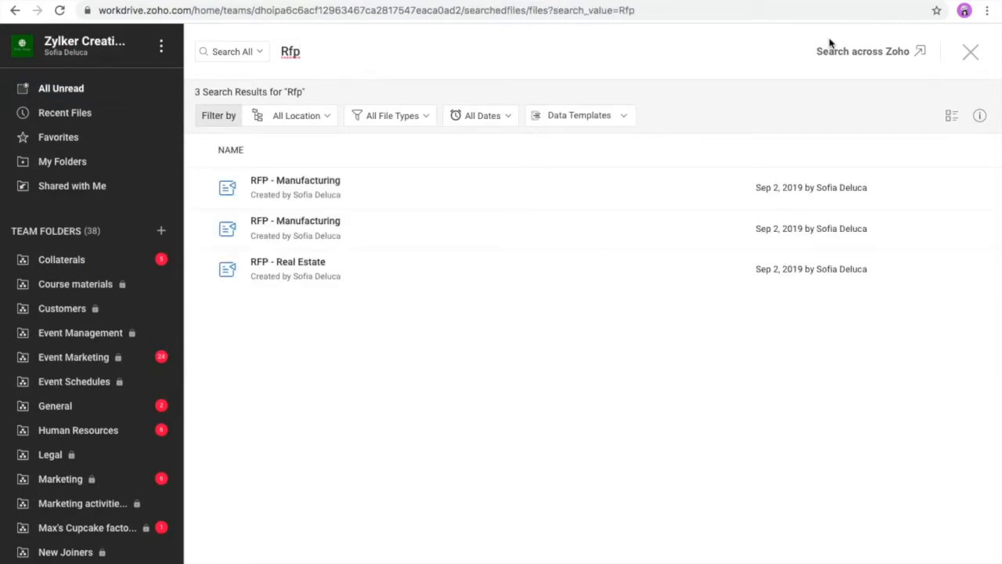
Search all files for "remote", and extend the search to "remote work"
double_click(694, 66)
text(remot)
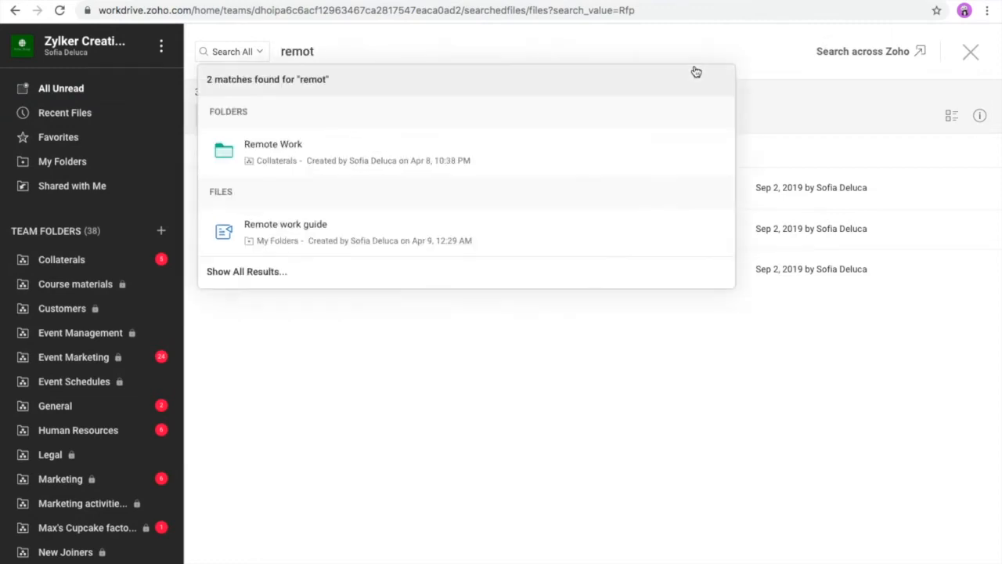
text(e)
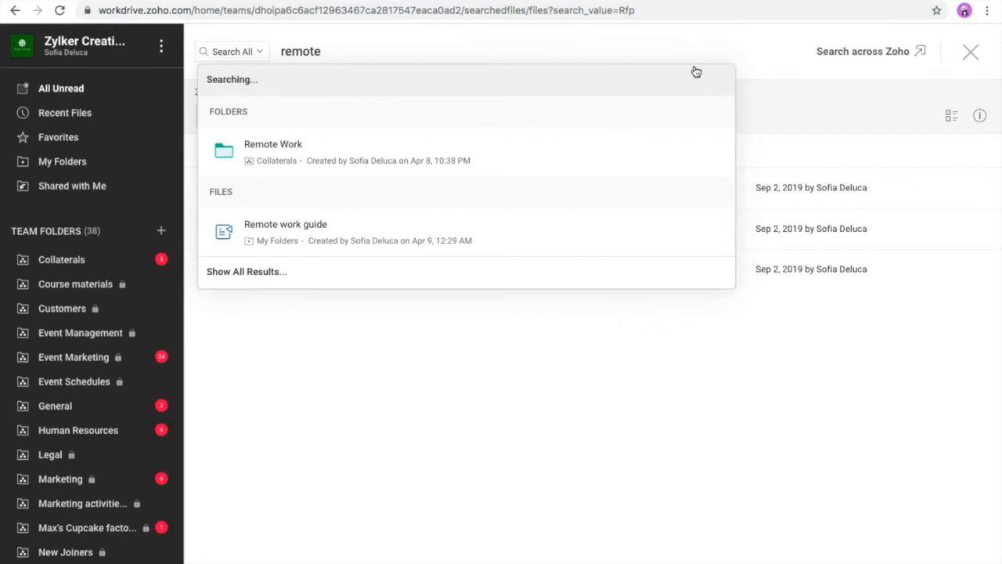
key(Return)
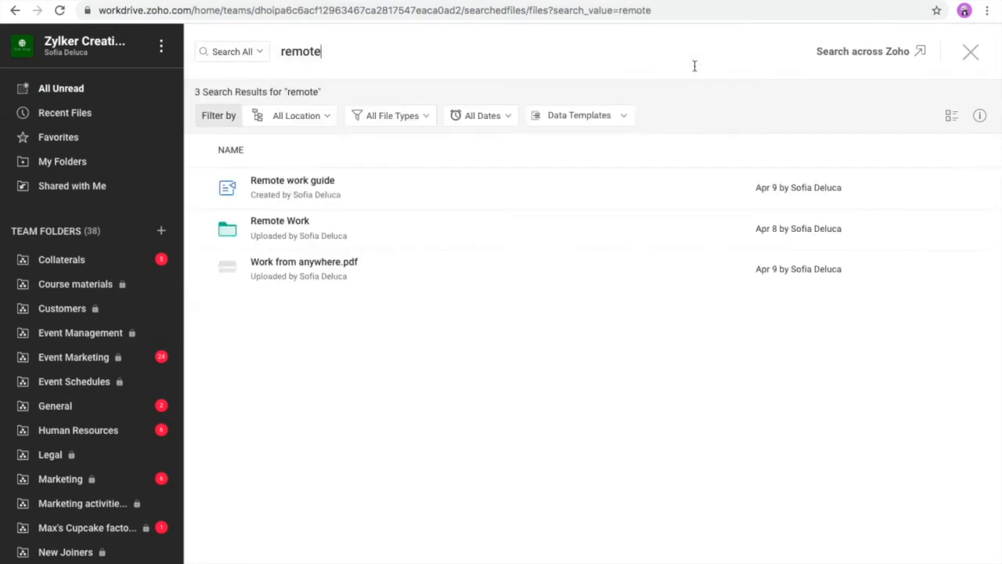
text(work)
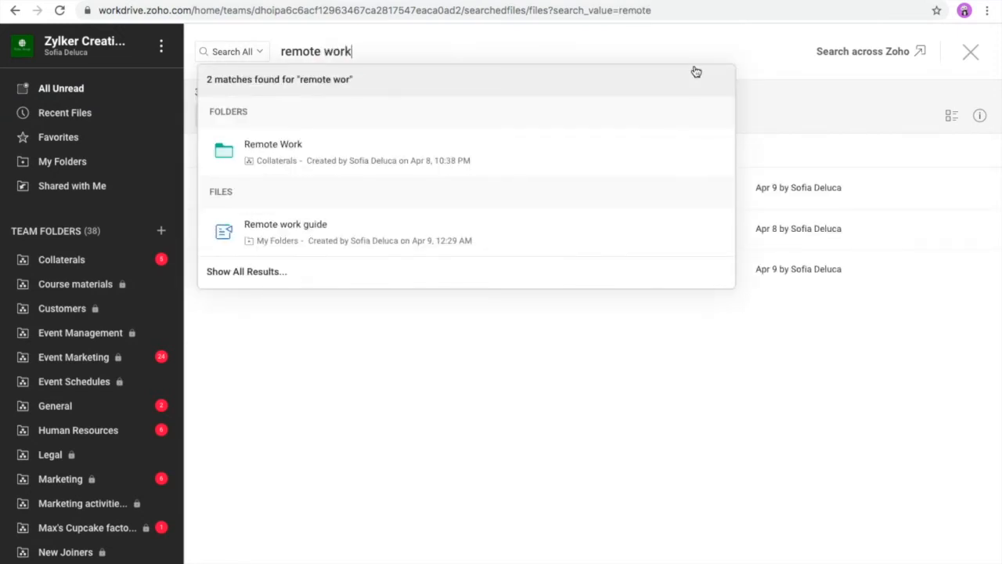
key(Return)
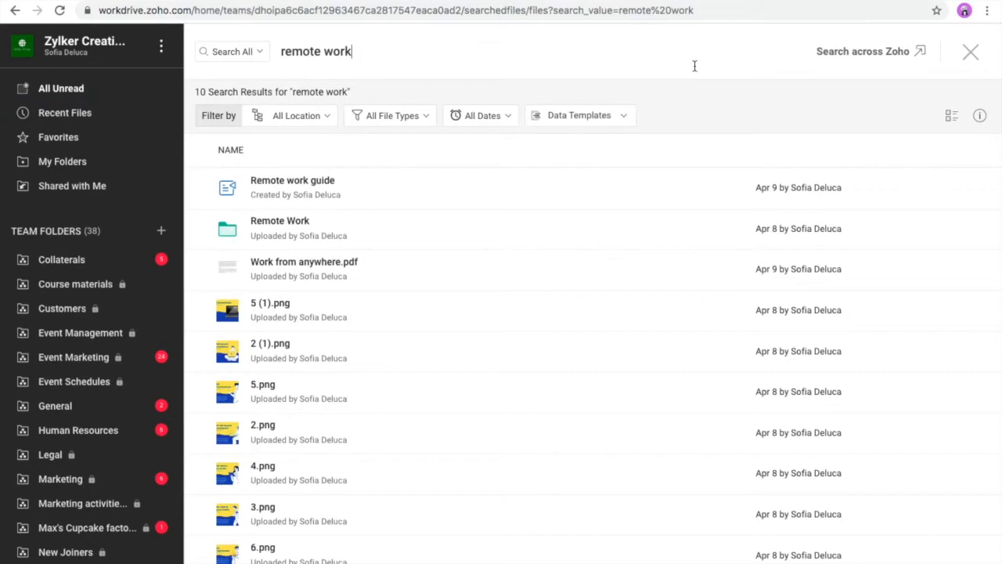
Replace the search text with "skateboard" and run the search across all files
key(ctrl+shift+Left)
key(BackSpace)
key(BackSpace)
key(BackSpace)
key(BackSpace)
key(BackSpace)
key(BackSpace)
key(BackSpace)
key(BackSpace)
key(BackSpace)
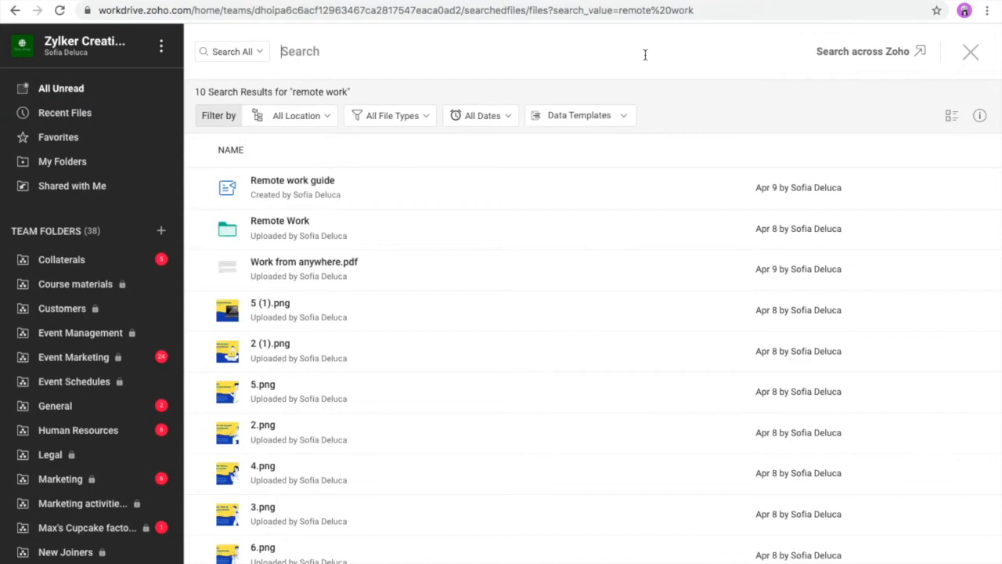
text(skat)
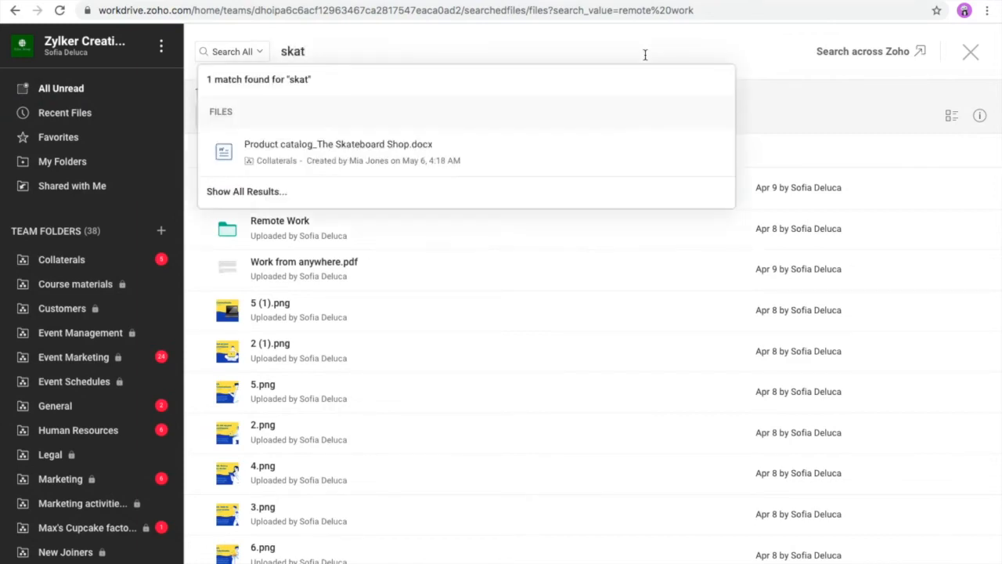
text(eboard)
key(Return)
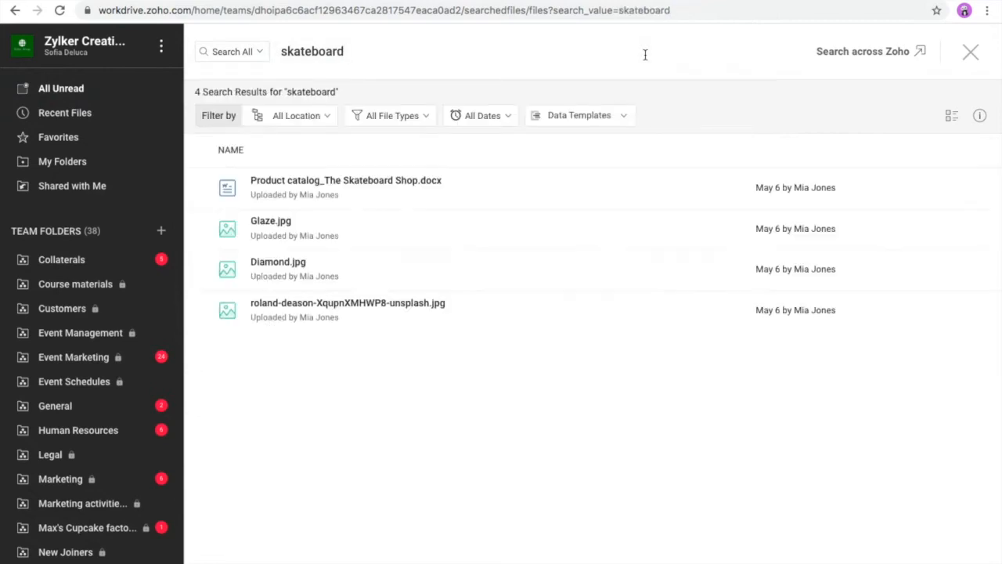
Switch the skateboard search results to Thumbnail view
click(951, 115)
click(905, 196)
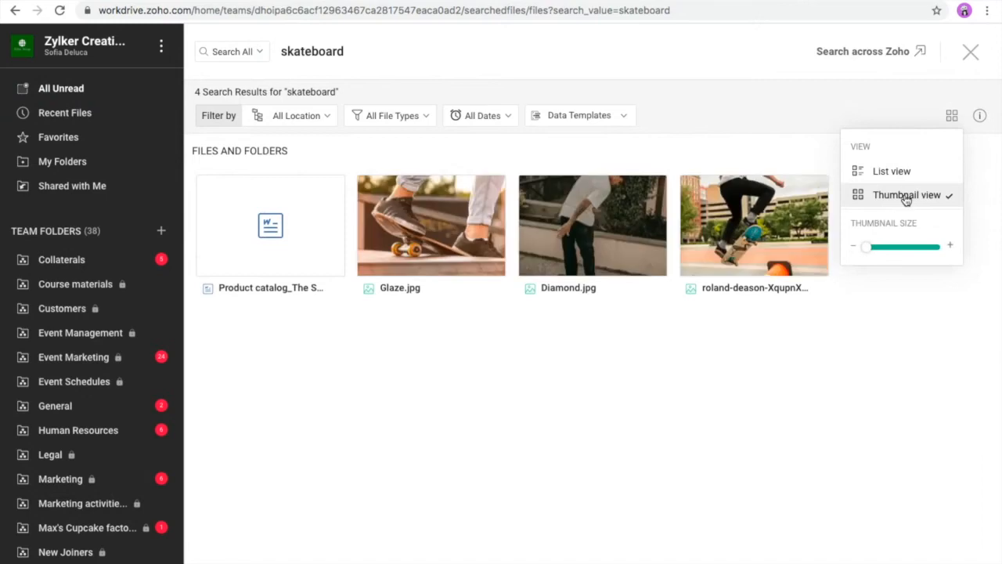
click(591, 372)
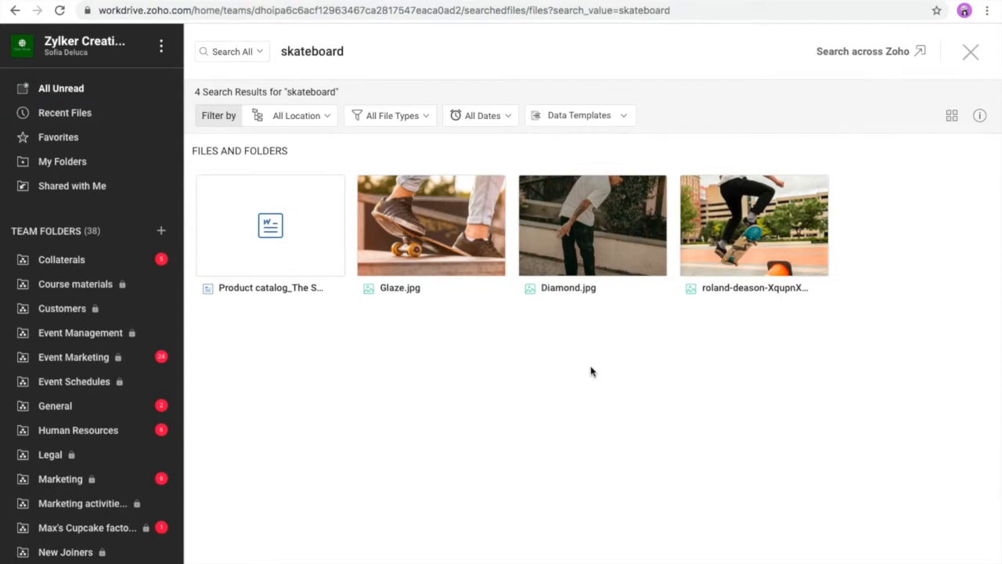
Open the admin console's Dashboard and examine the account details, storage usage and file activity
click(110, 62)
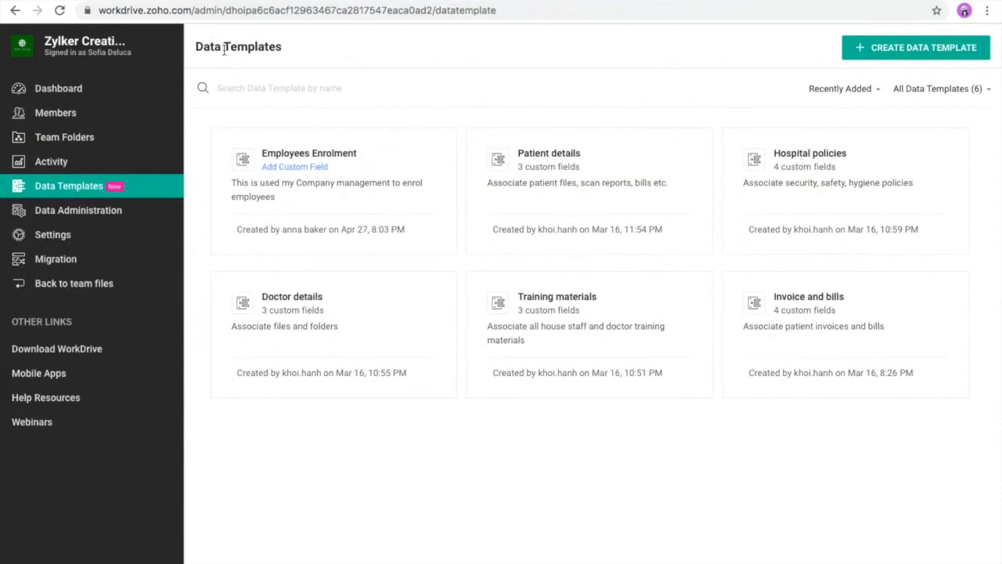
click(108, 89)
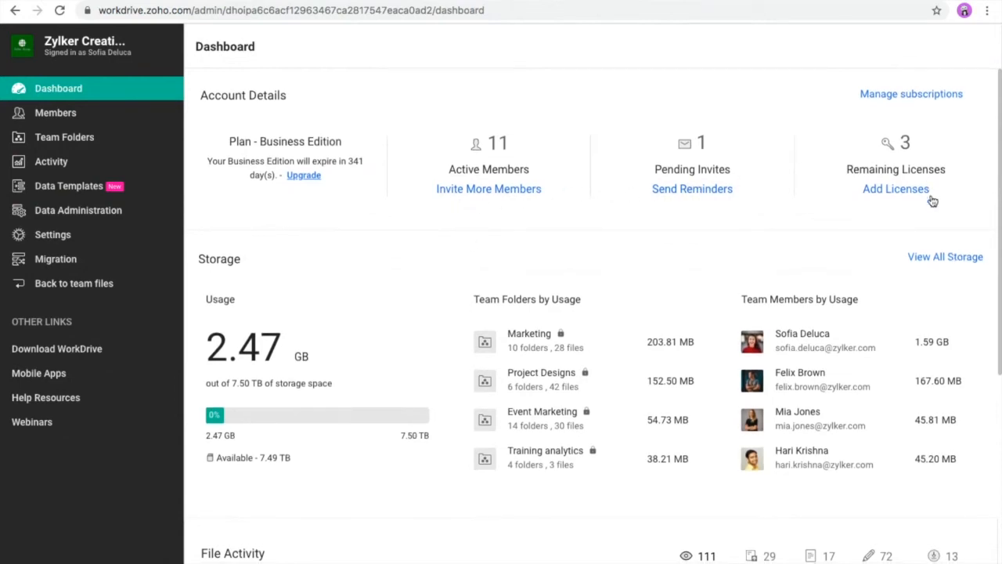
scroll(932, 201, down, 1)
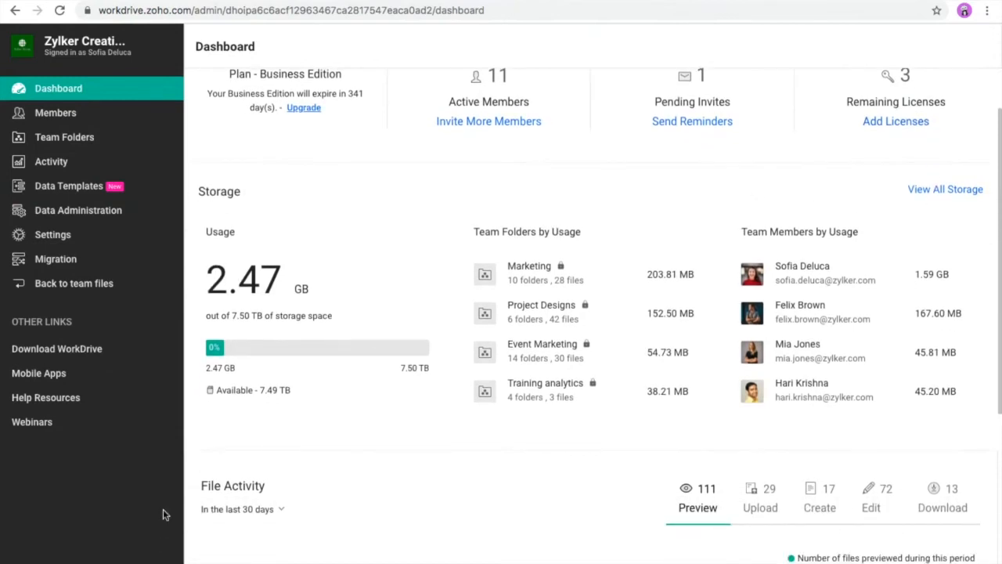
scroll(427, 454, down, 1)
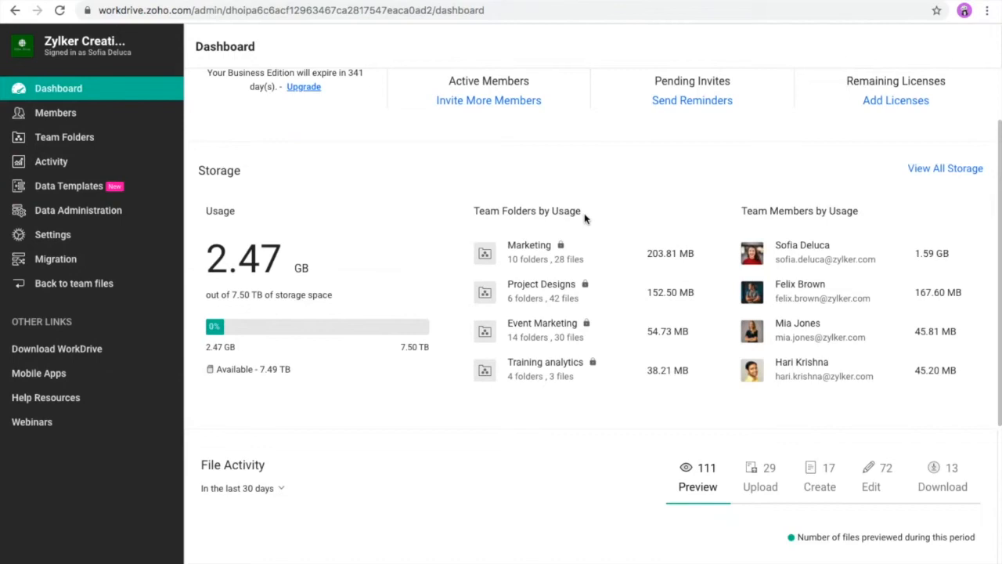
scroll(771, 212, down, 1)
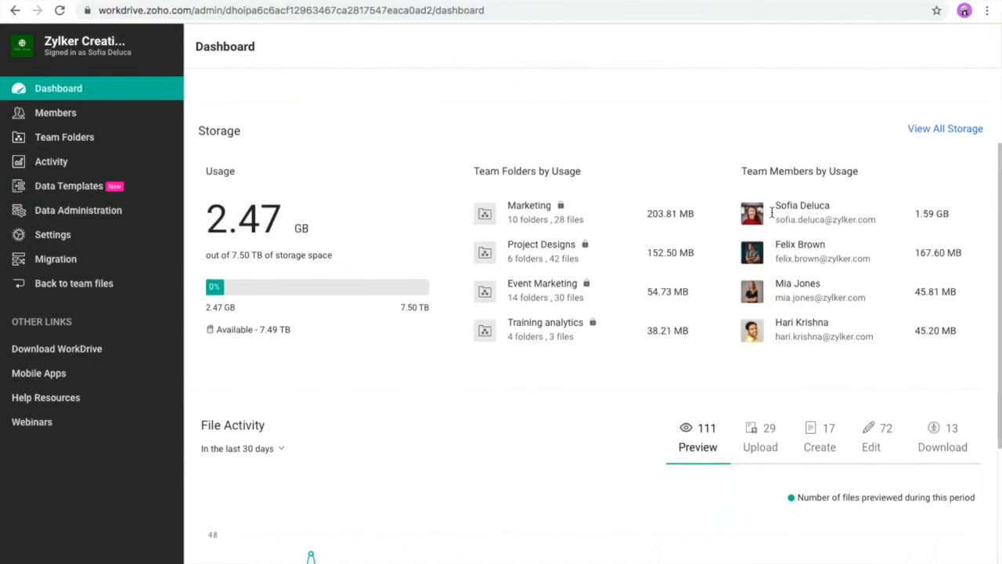
scroll(682, 376, down, 4)
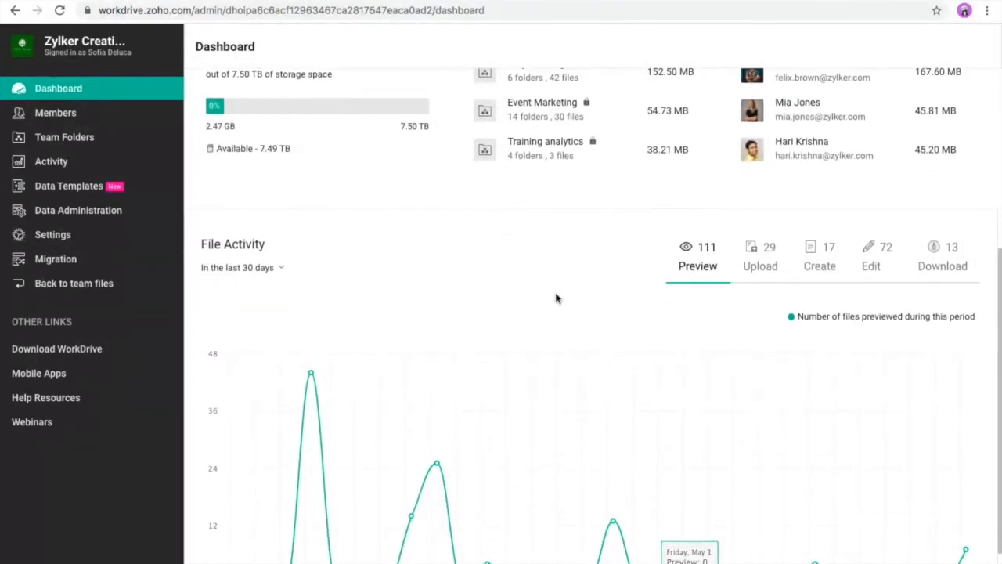
scroll(559, 296, down, 1)
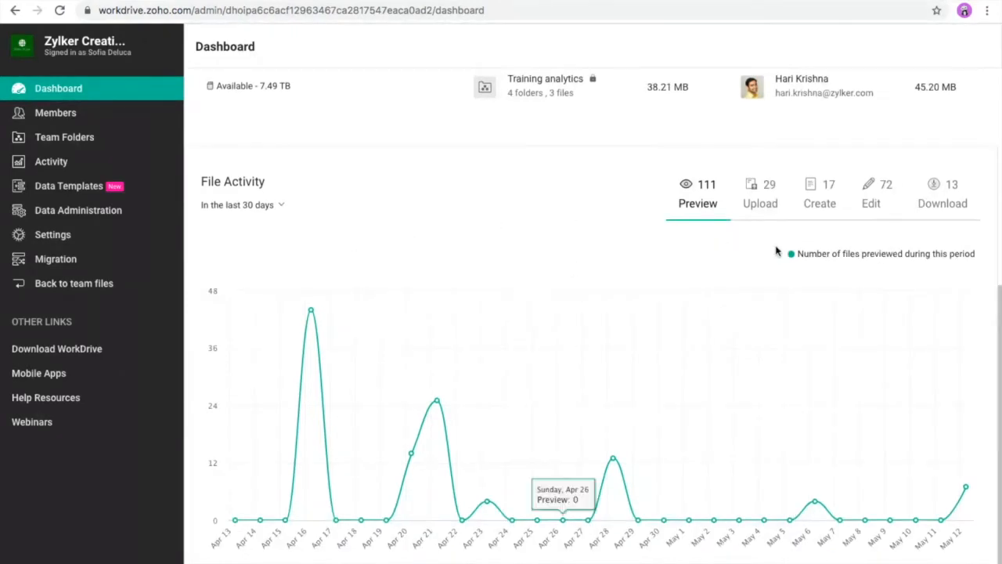
View the Upload, Create and Edit charts of the File Activity over the last 30 days
click(767, 202)
click(823, 212)
click(869, 205)
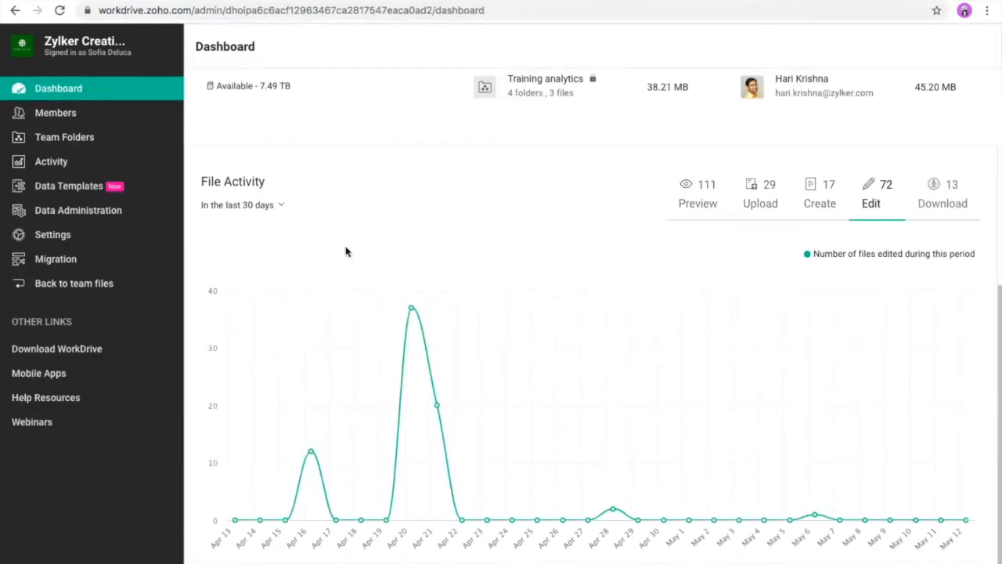
Open the Members list and view the management options for the first active member
click(151, 115)
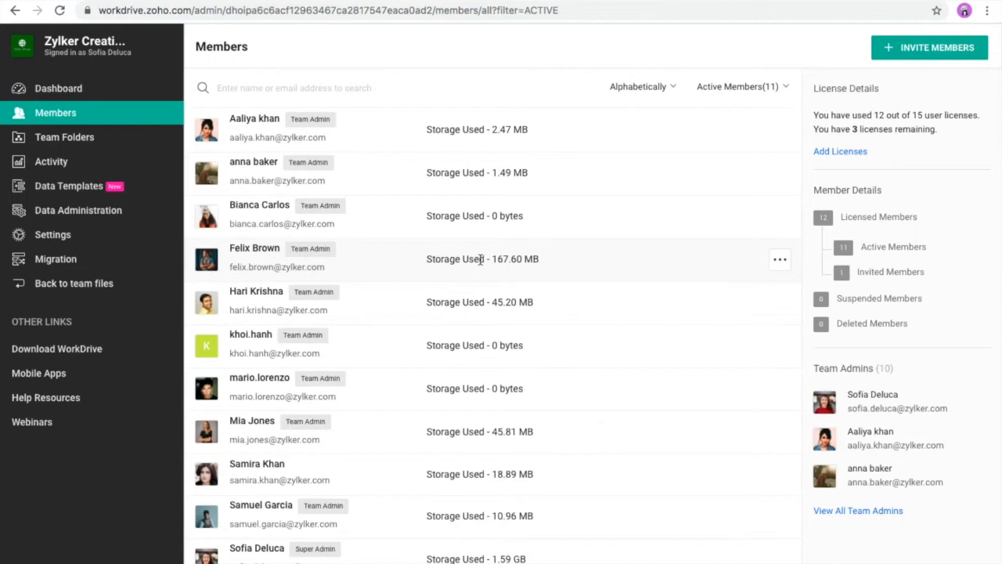
click(780, 134)
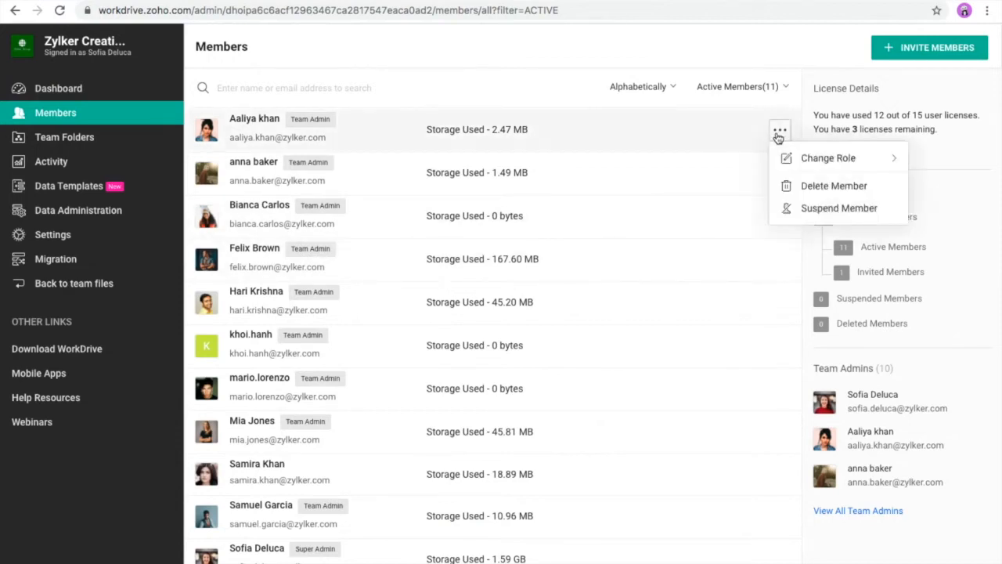
mouse_move(799, 158)
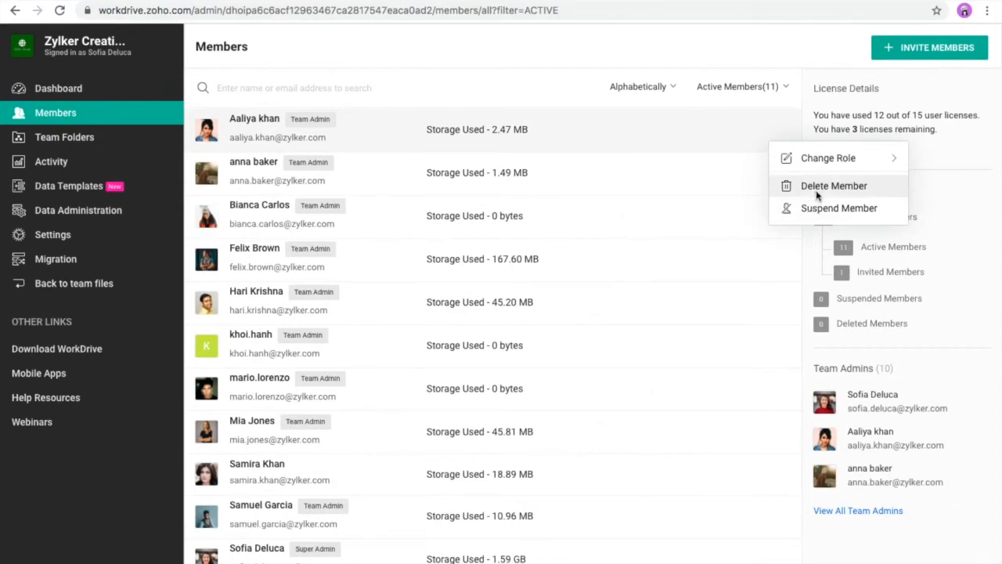
Try deleting the first member's account with file ownership transferred to the Super Admin, and dismiss the dialog without deleting
click(816, 190)
click(560, 289)
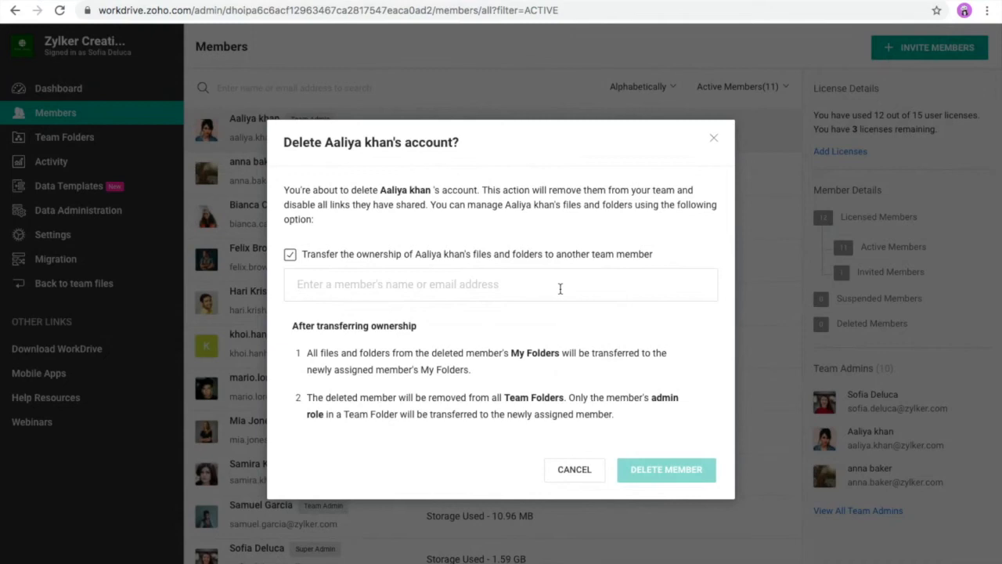
text(so)
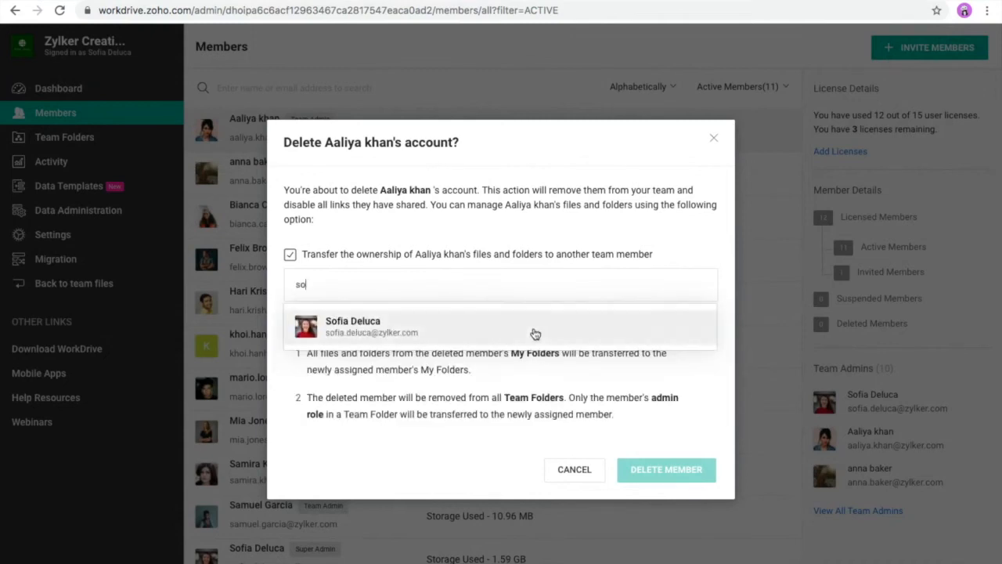
click(538, 334)
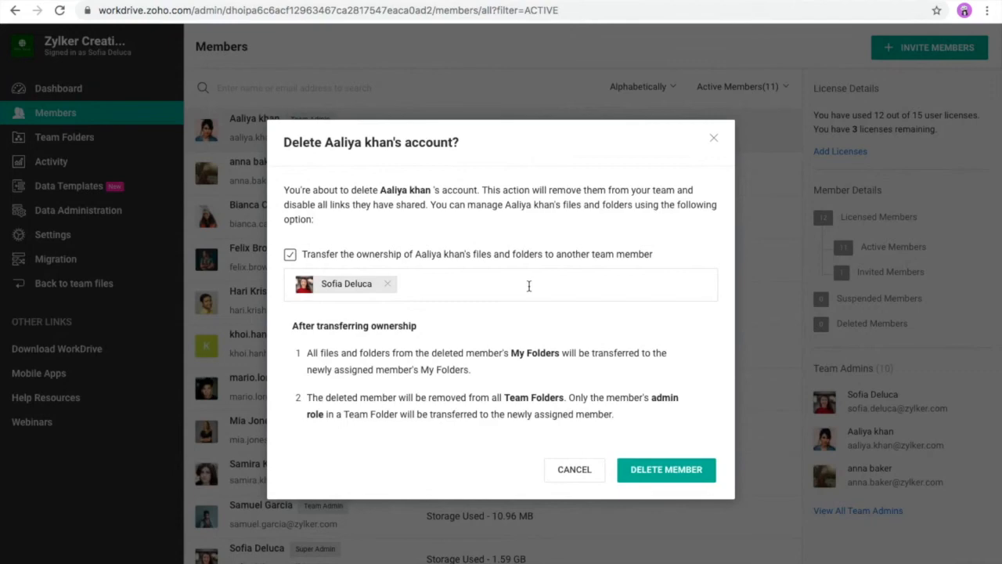
click(714, 139)
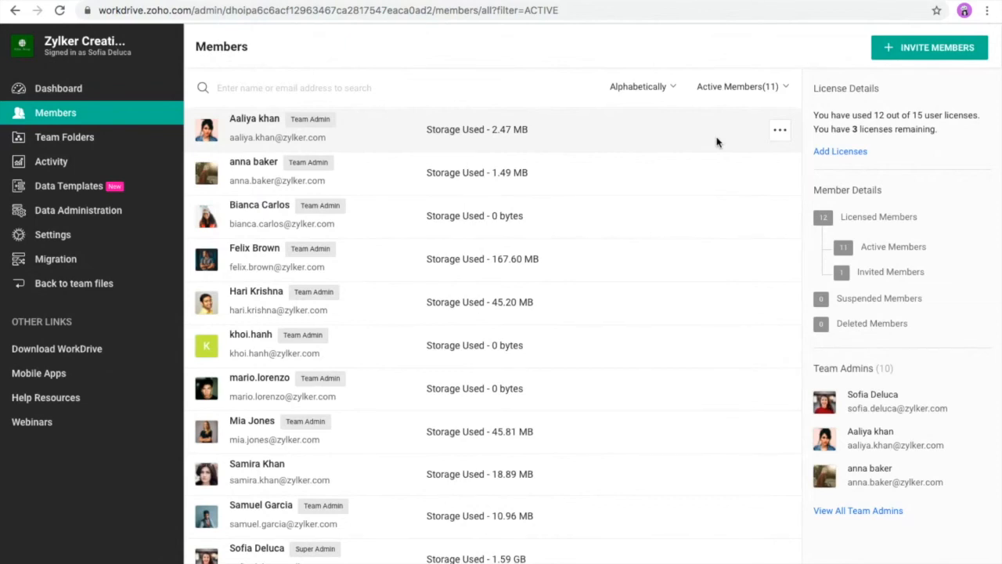
Browse the active team folders in the admin console
click(116, 141)
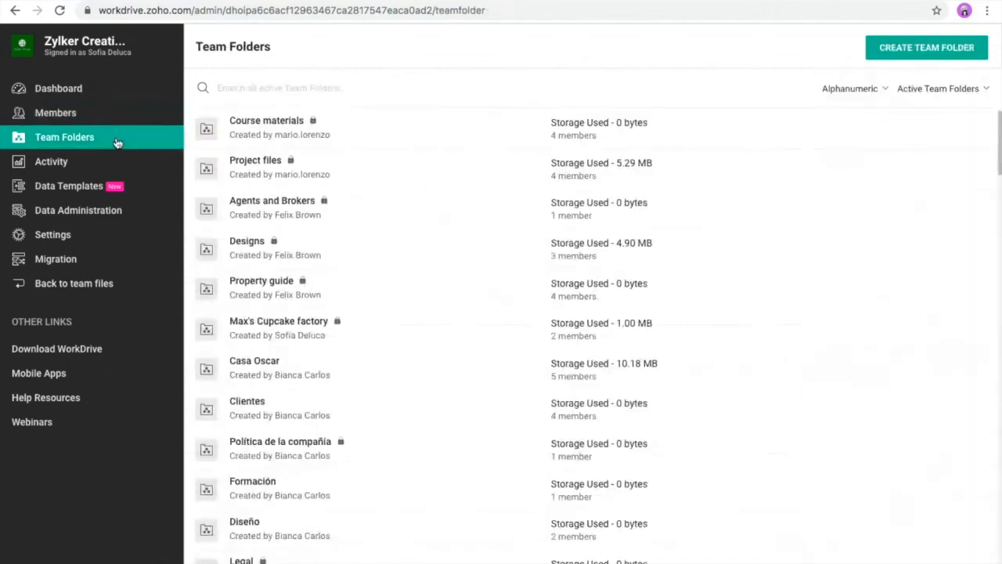
scroll(441, 230, down, 1)
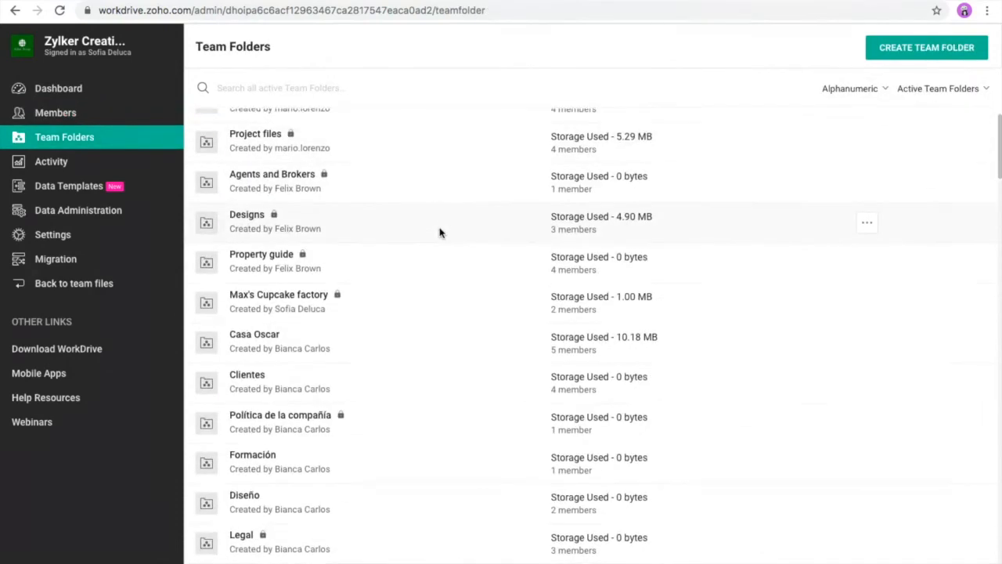
Open the activity report settings, browse the view and member filters, and set the report's time to Last 30 days
click(110, 166)
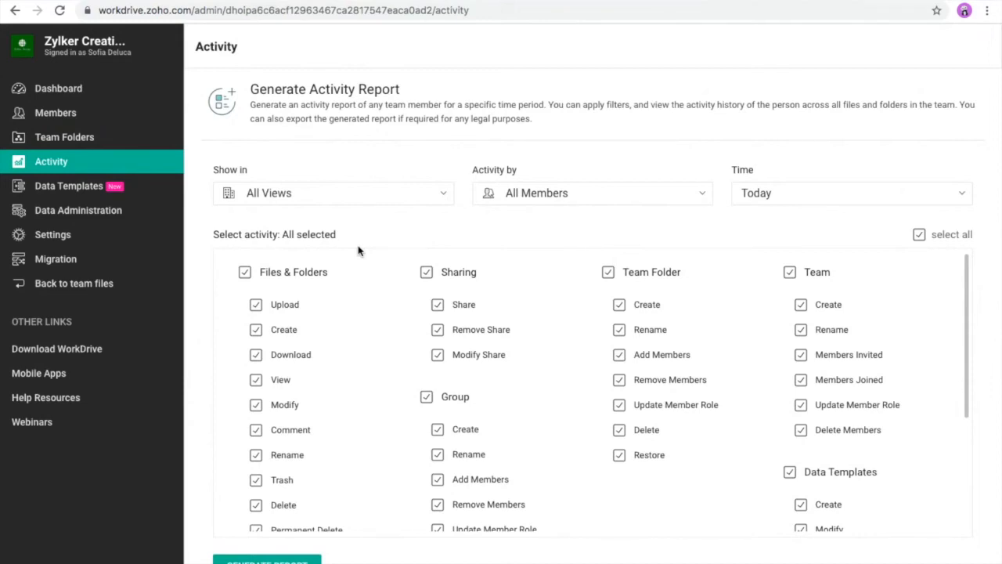
click(440, 196)
scroll(380, 309, down, 3)
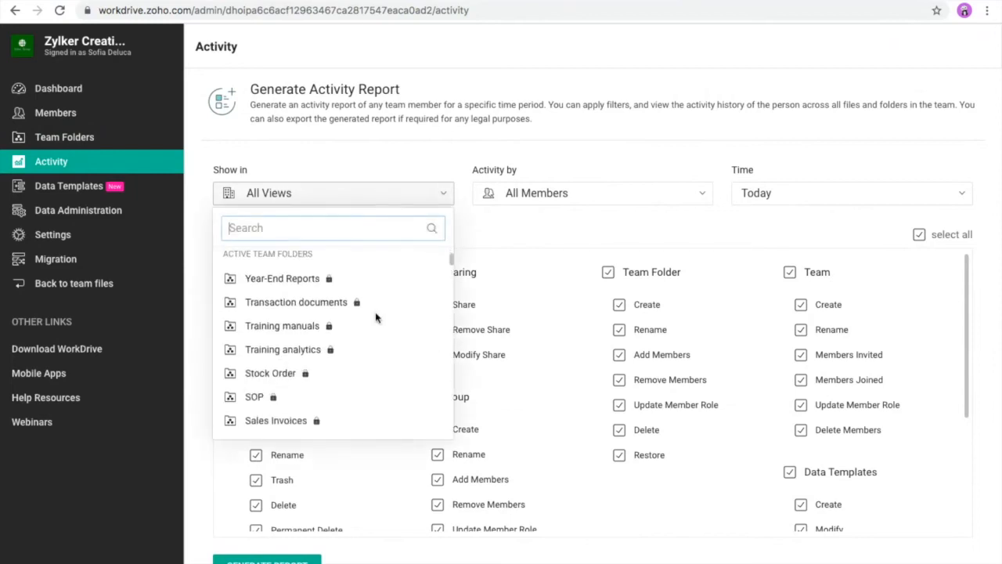
click(501, 236)
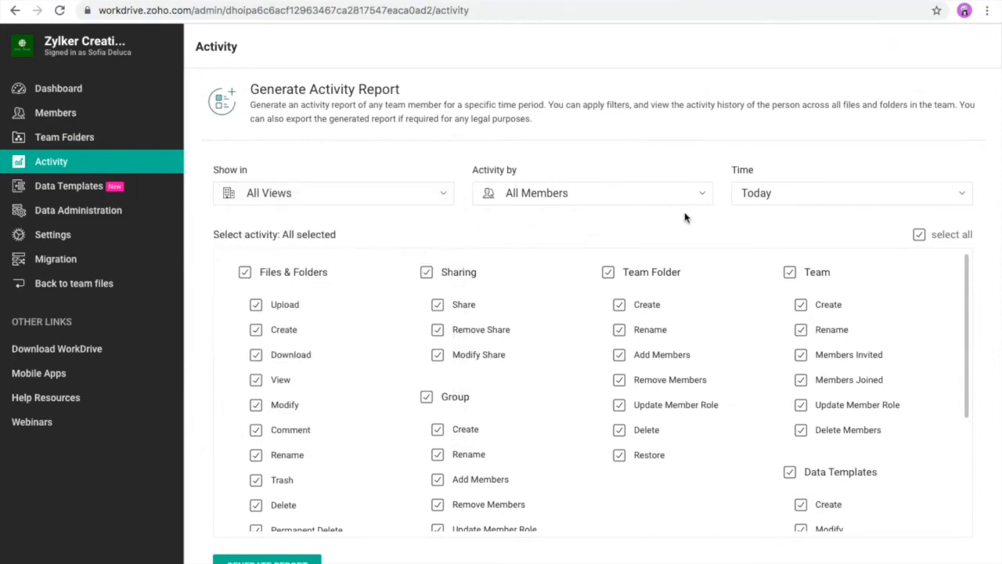
click(706, 197)
scroll(632, 361, down, 1)
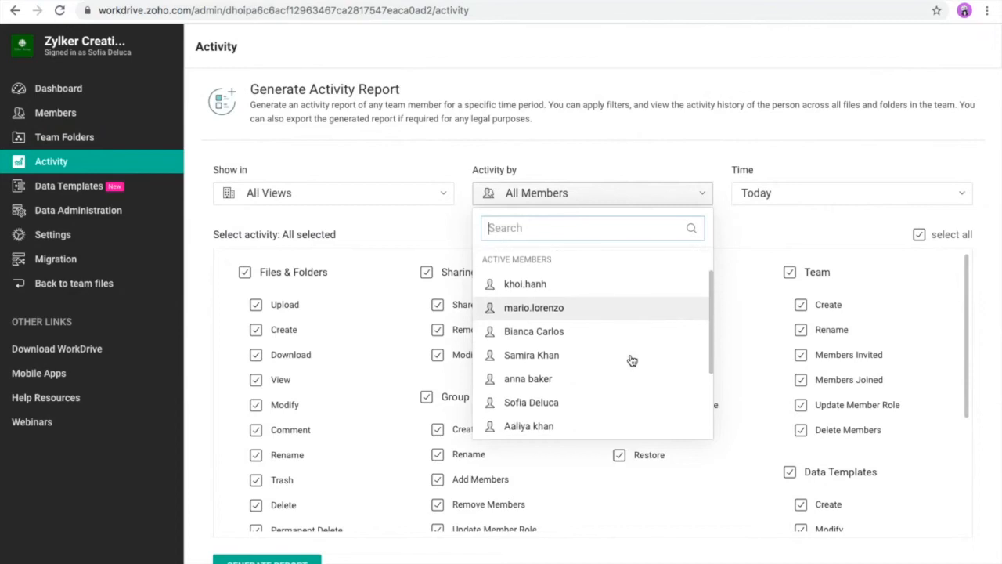
click(844, 202)
click(806, 292)
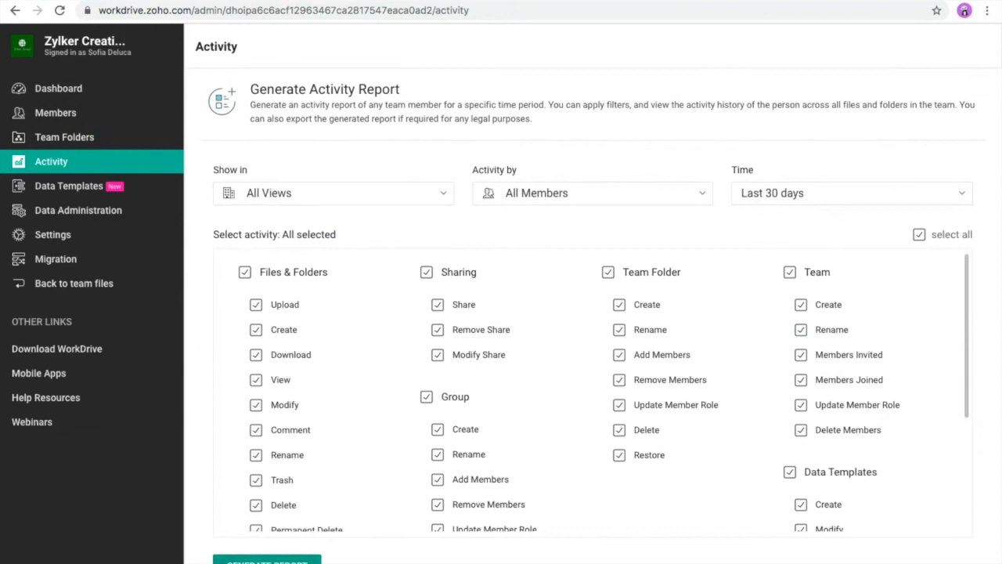
Generate the activity report covering all activities by all members in the last 30 days, and browse its entries
click(266, 560)
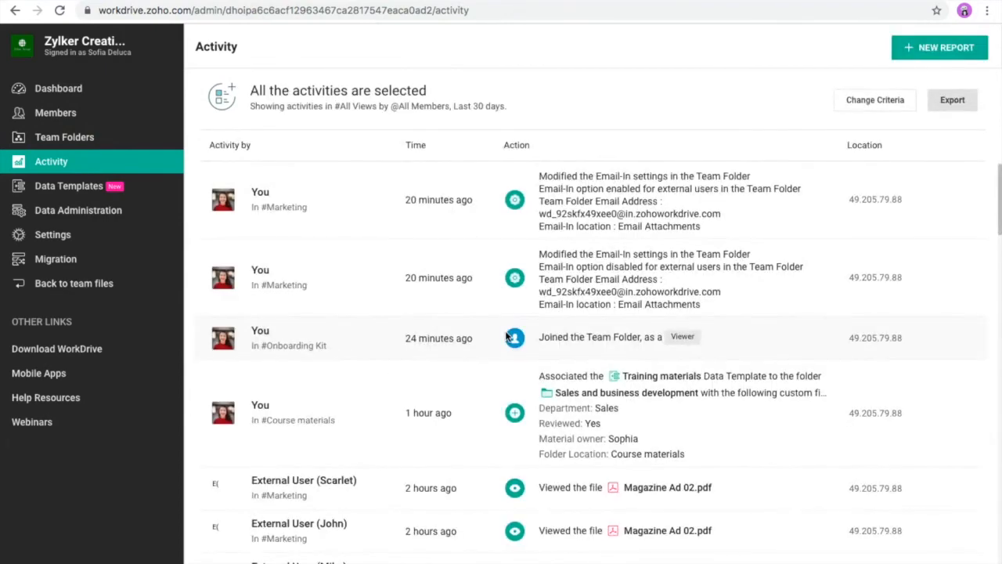
scroll(506, 337, down, 3)
scroll(506, 336, down, 10)
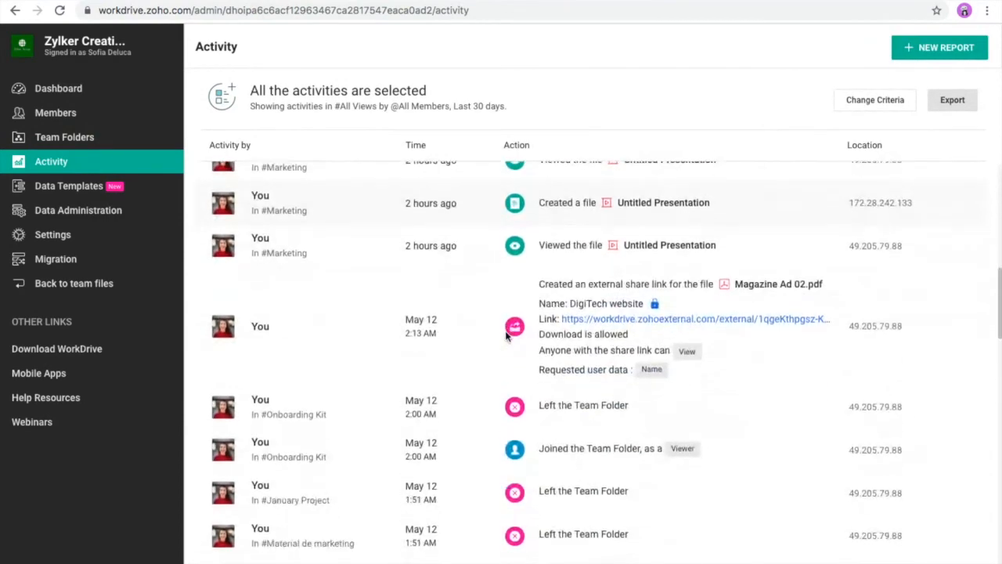
scroll(506, 336, down, 5)
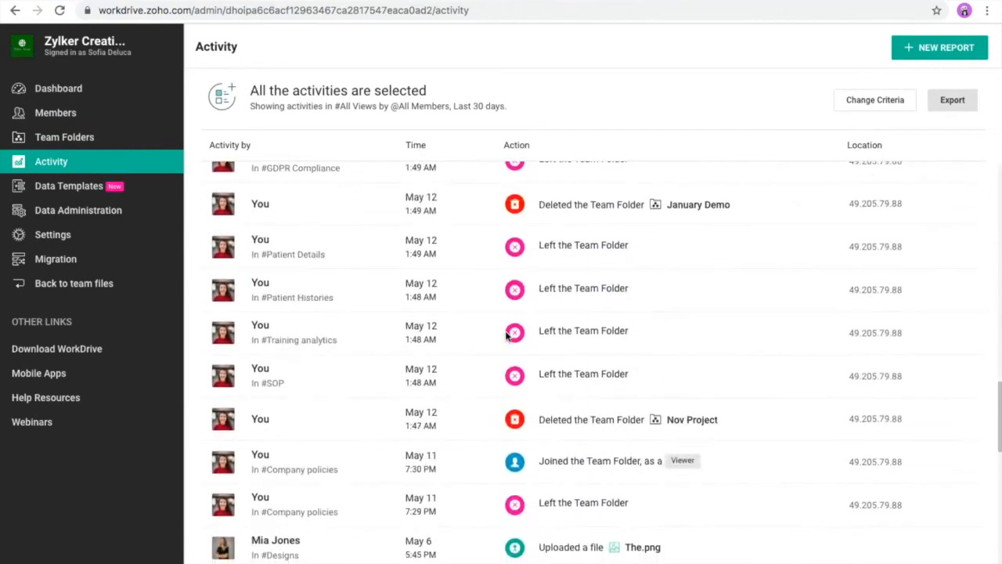
Open the Training materials data template and view the details of its Department custom field
click(105, 192)
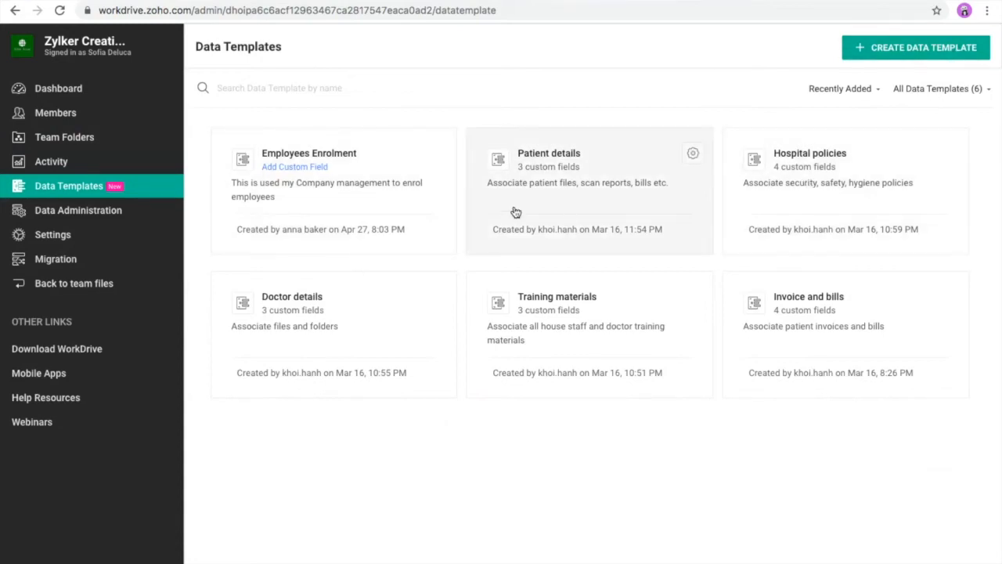
click(544, 302)
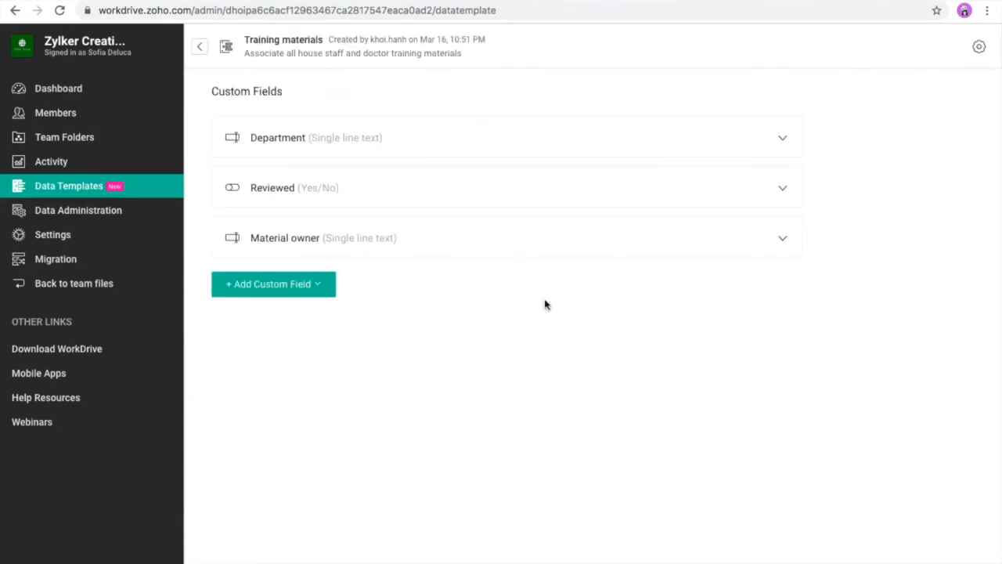
click(410, 150)
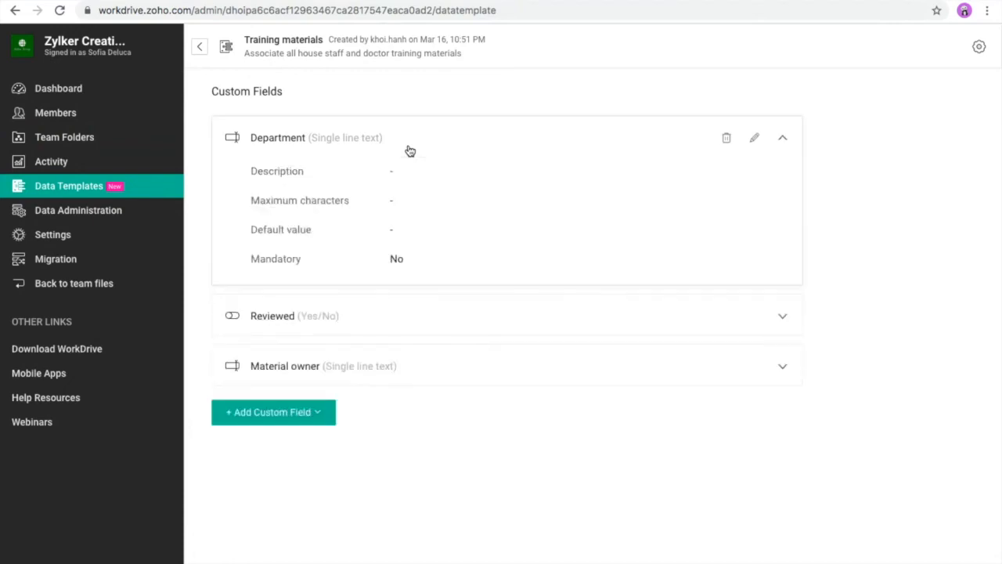
click(305, 138)
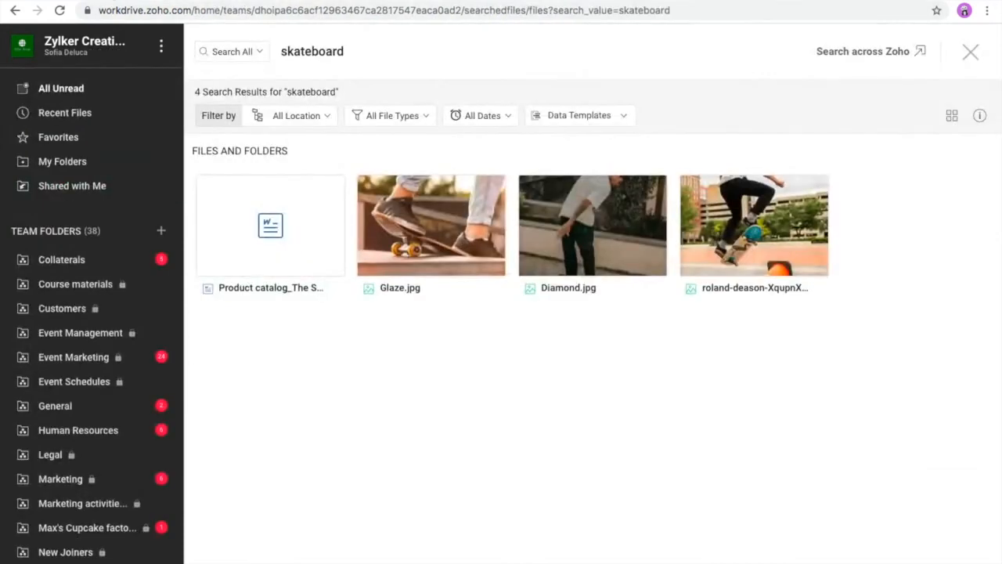
Associate the Employees Enrolment data template with the Sales and business development folder in the Course materials team folder
scroll(94, 291, down, 1)
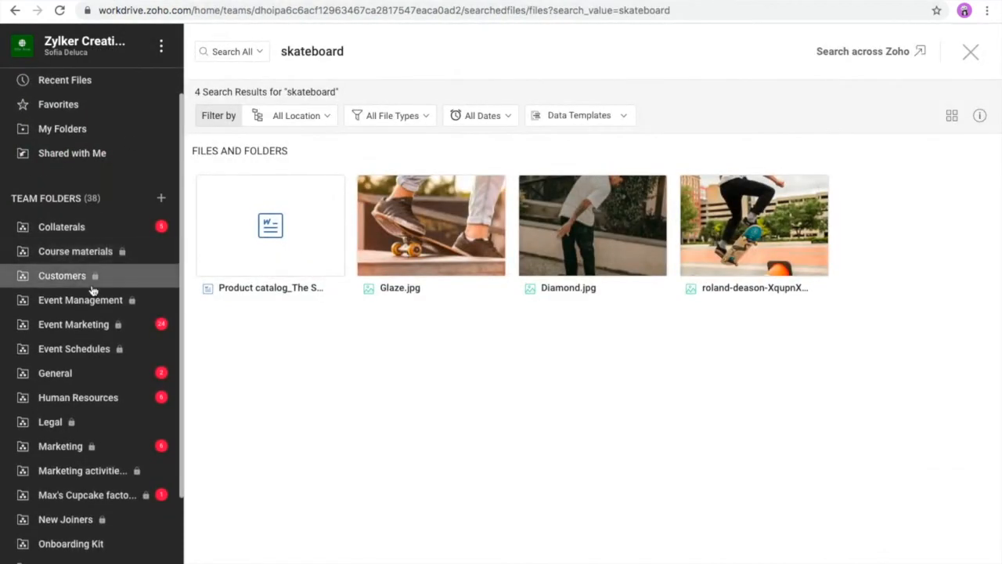
click(100, 251)
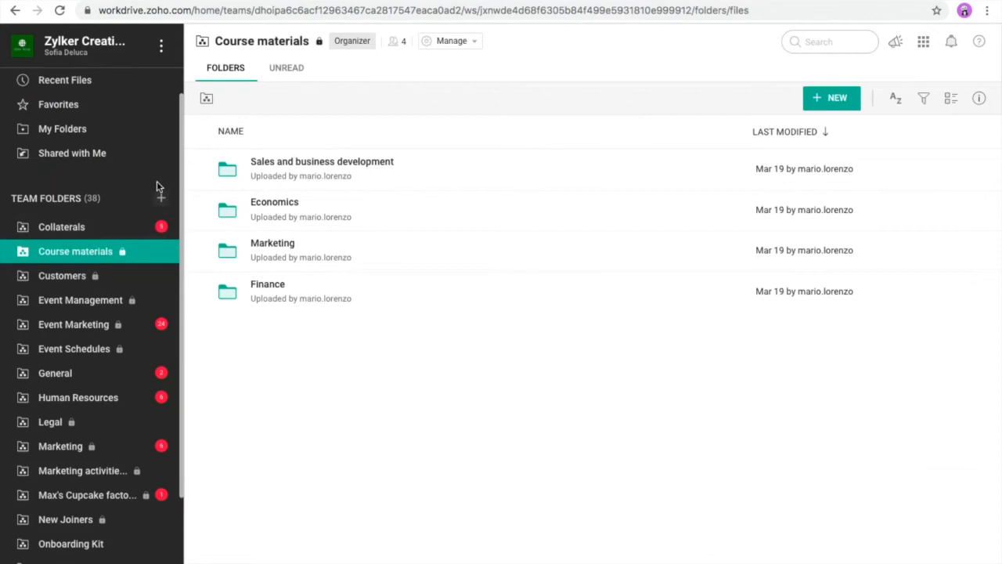
click(202, 169)
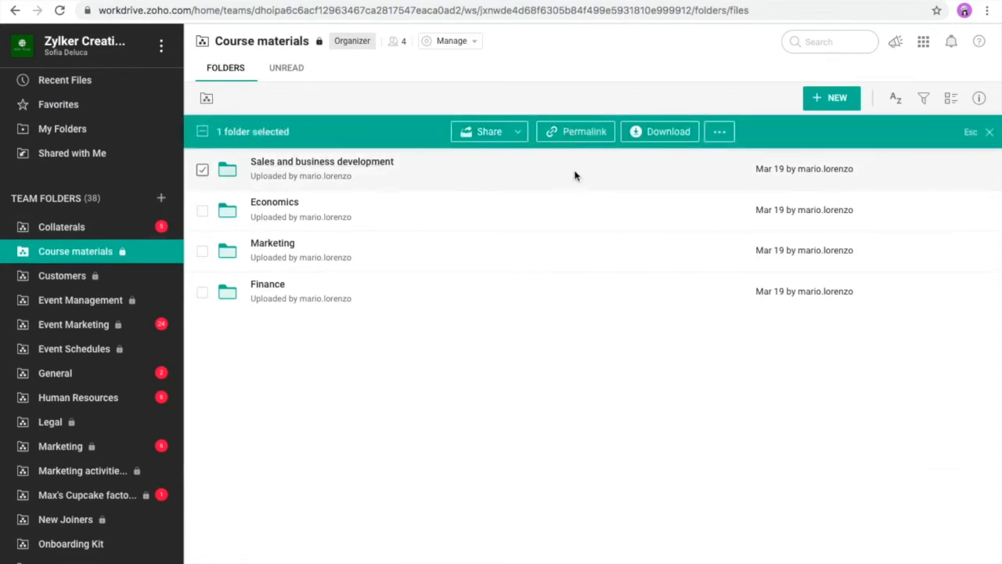
click(979, 98)
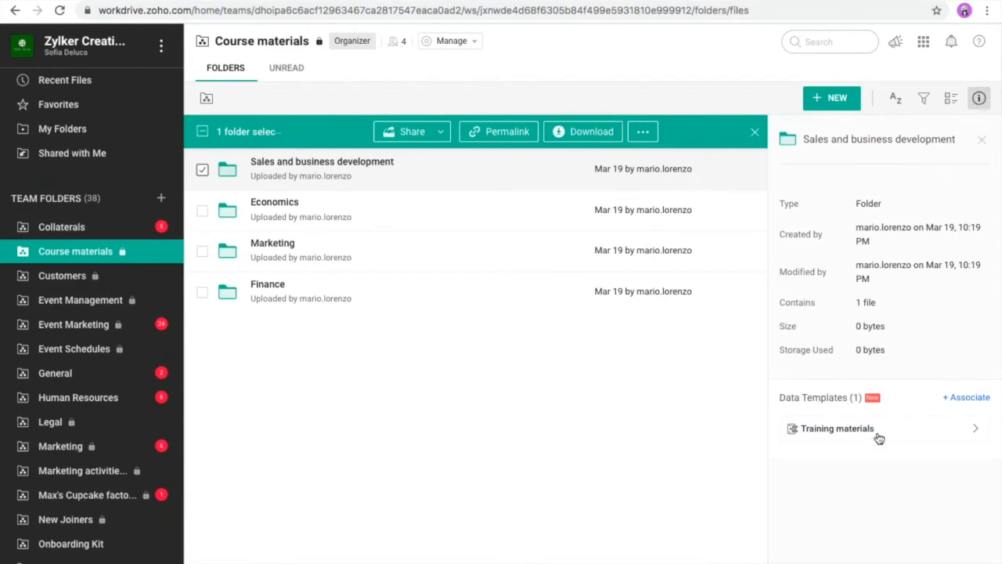
click(971, 398)
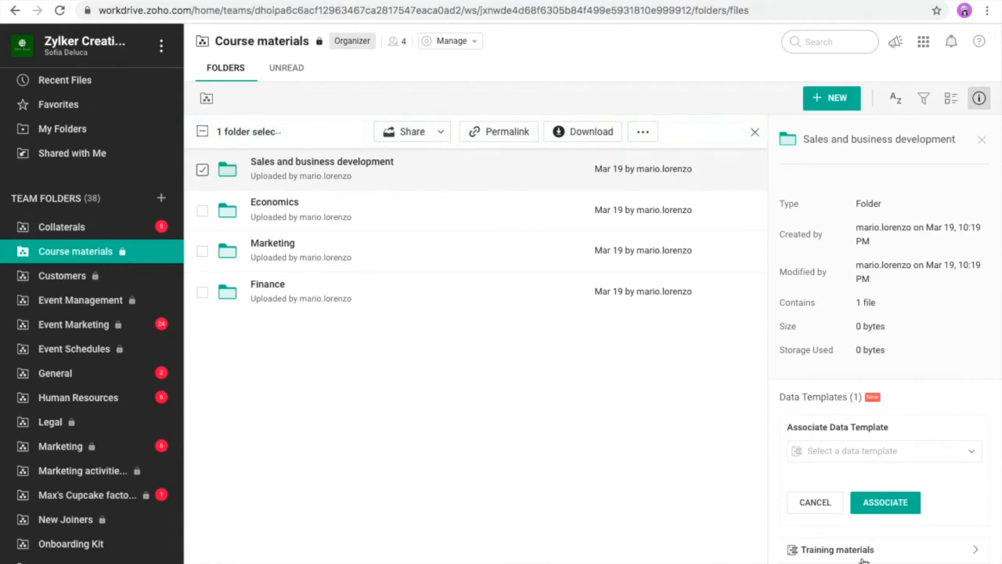
click(952, 454)
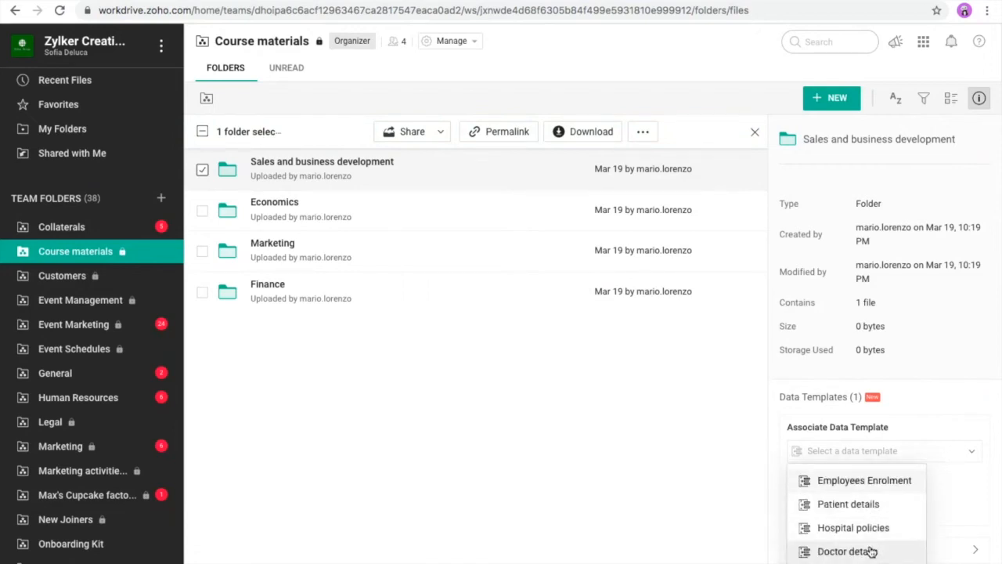
click(872, 480)
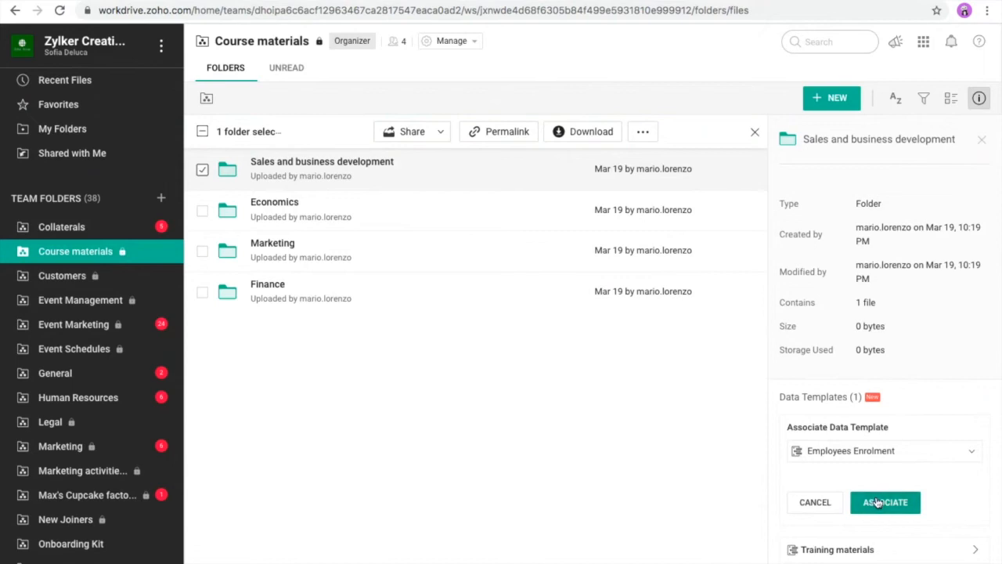
click(877, 502)
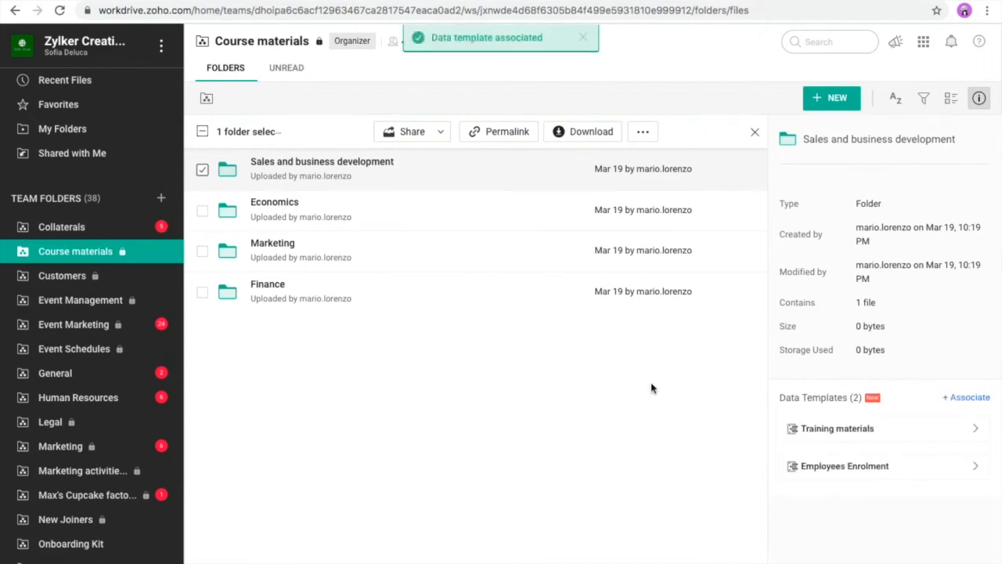
Search for files and folders by data template, choosing Training materials
click(820, 44)
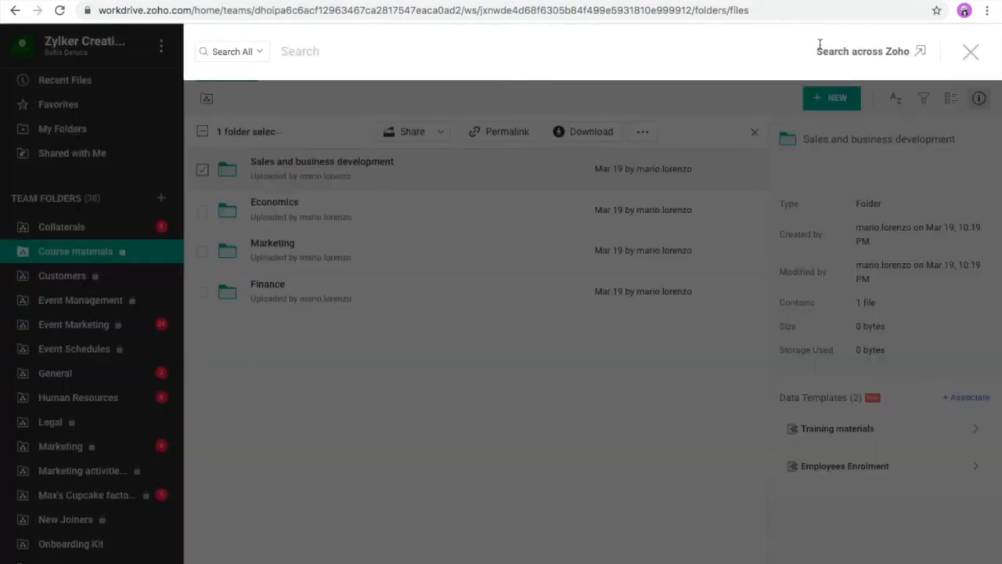
click(264, 54)
click(252, 107)
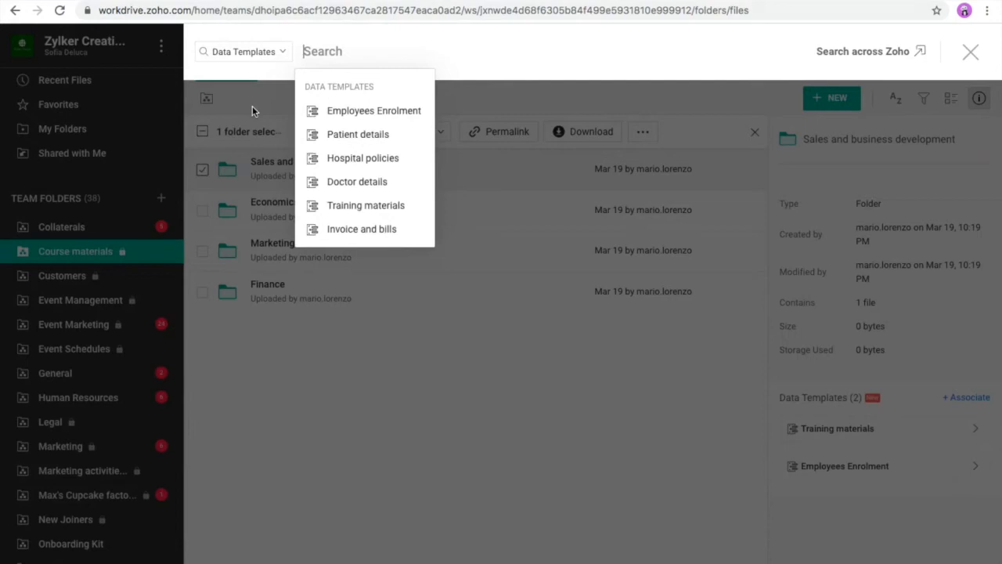
click(349, 215)
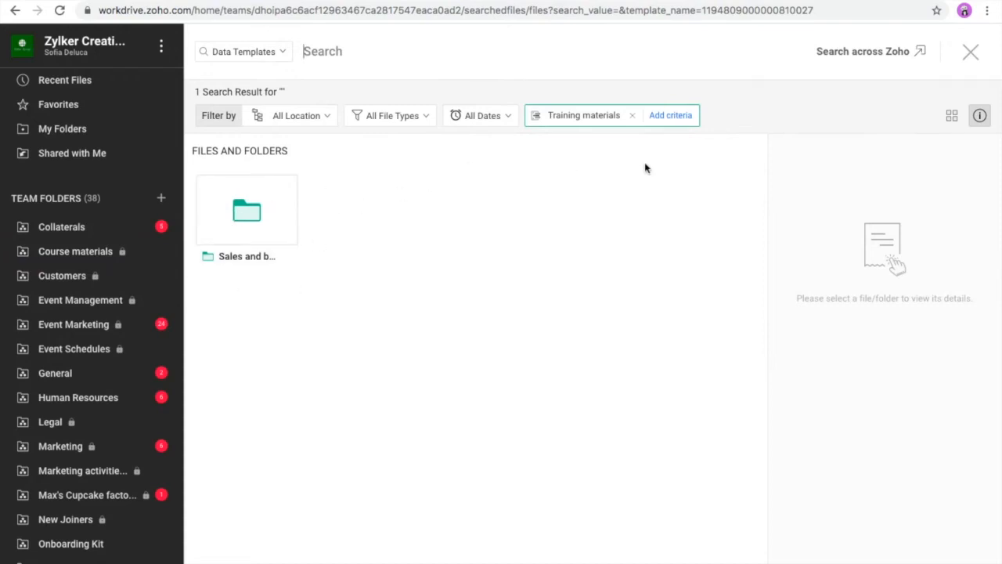
Narrow the template search with a custom field criterion where Department is equal to Sales
click(671, 117)
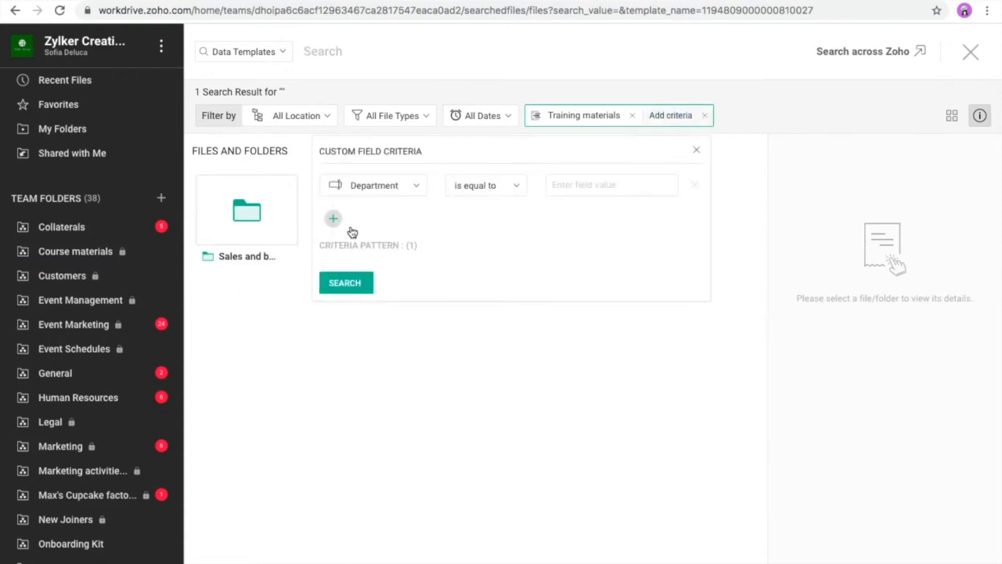
click(418, 186)
click(410, 221)
click(604, 184)
text(Sales)
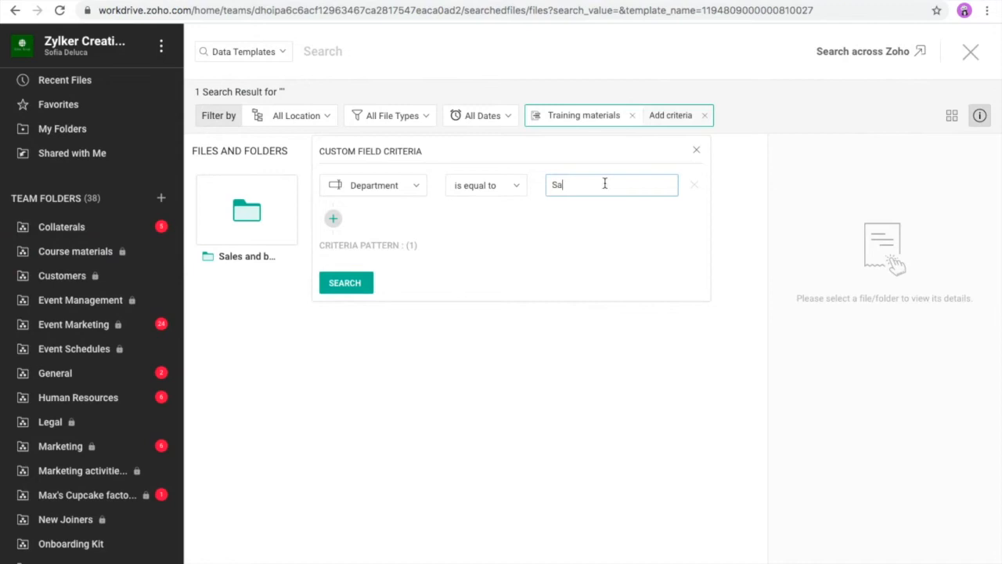
click(346, 284)
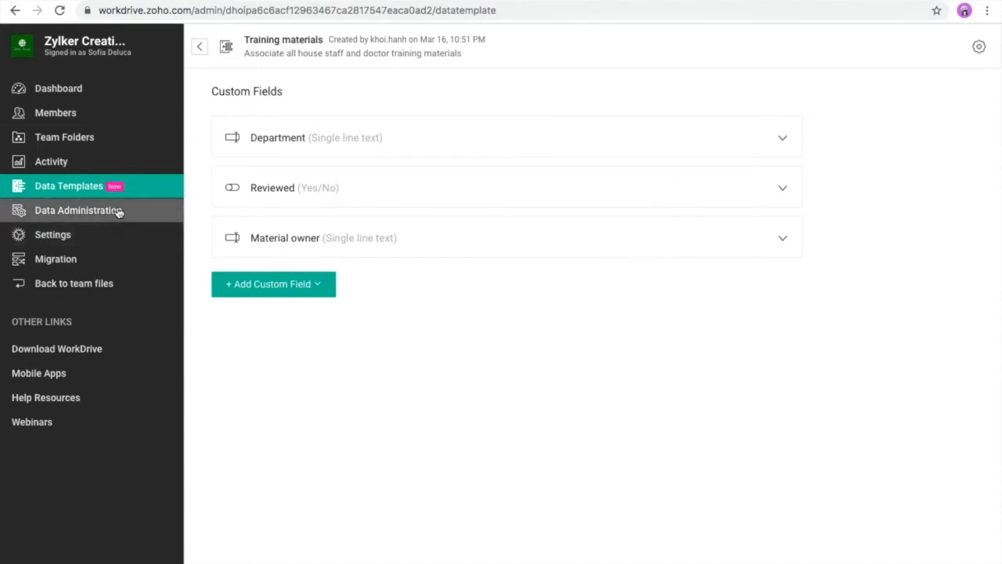
View the team's Profile and Branding settings in the admin console
click(113, 231)
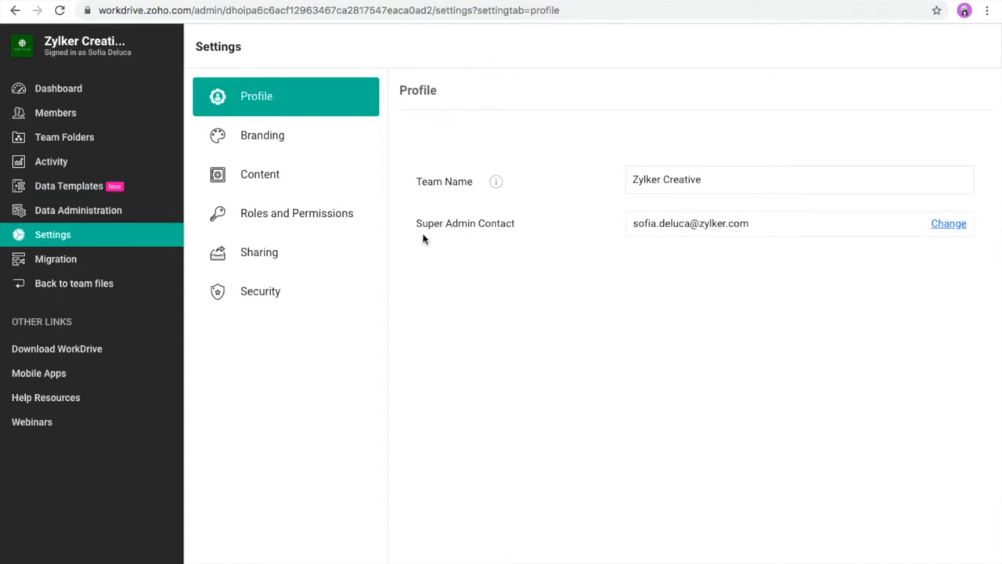
click(260, 141)
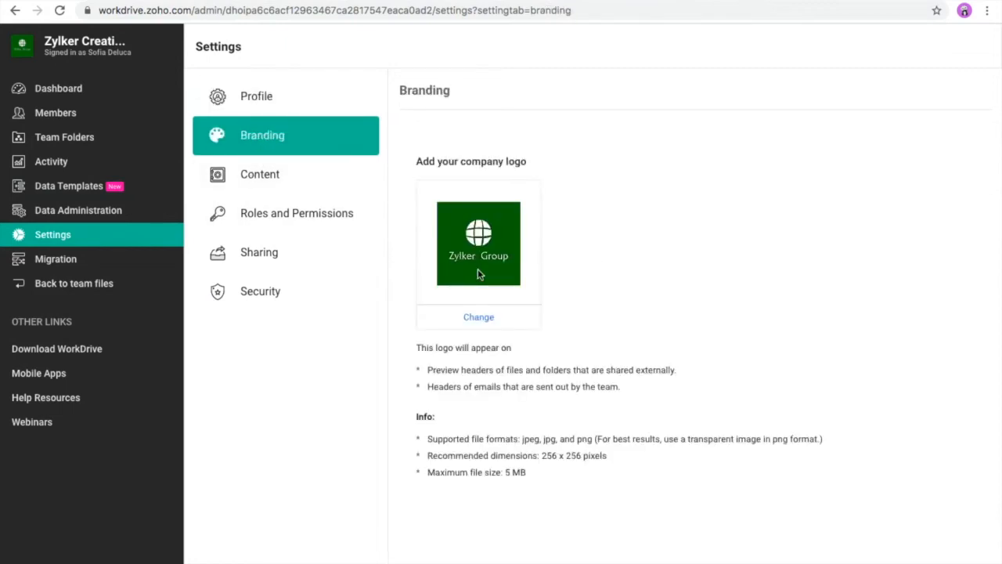
In the Content settings, try disallowing Team Folder Admins from choosing the file conversion option, and allow it again
click(304, 187)
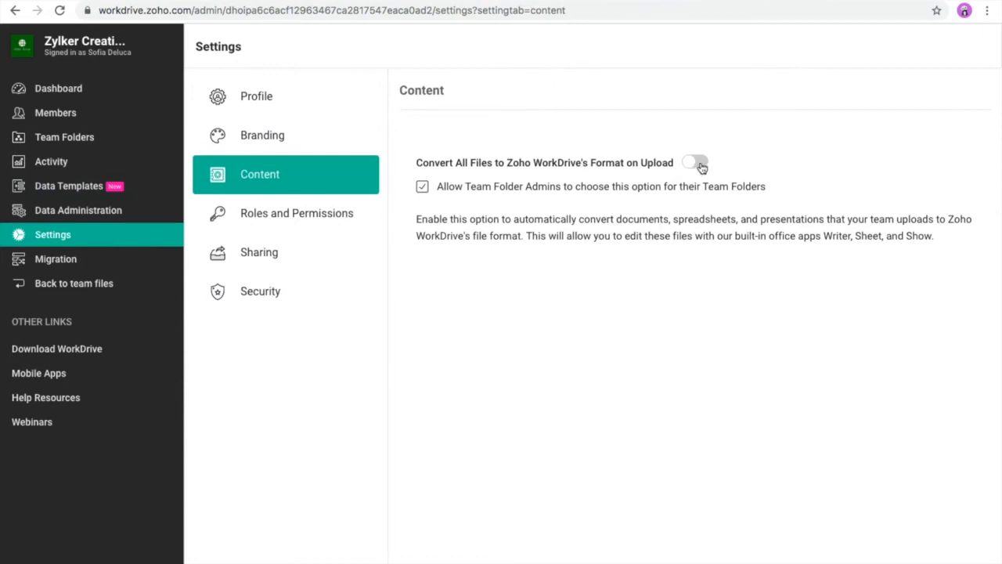
click(427, 192)
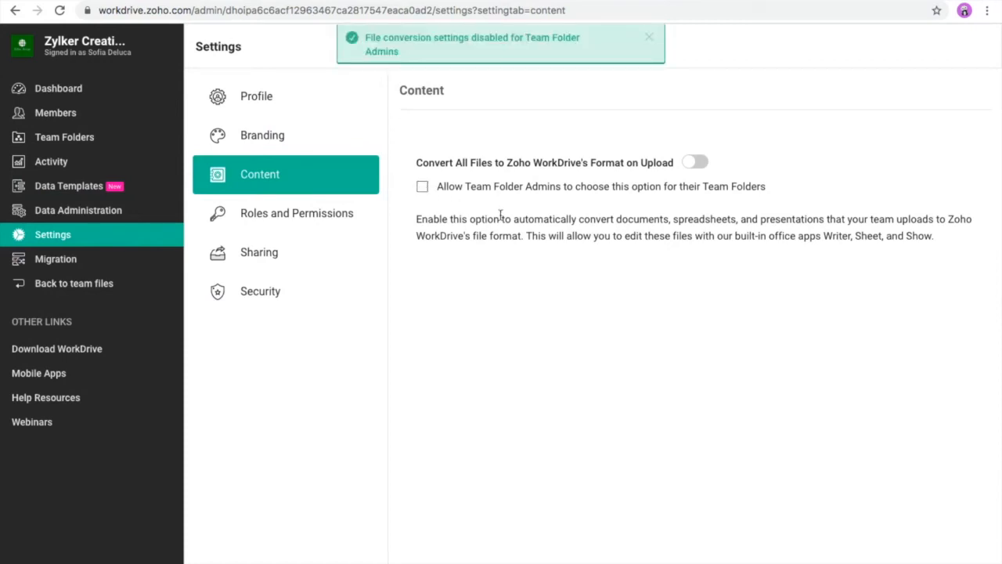
click(422, 188)
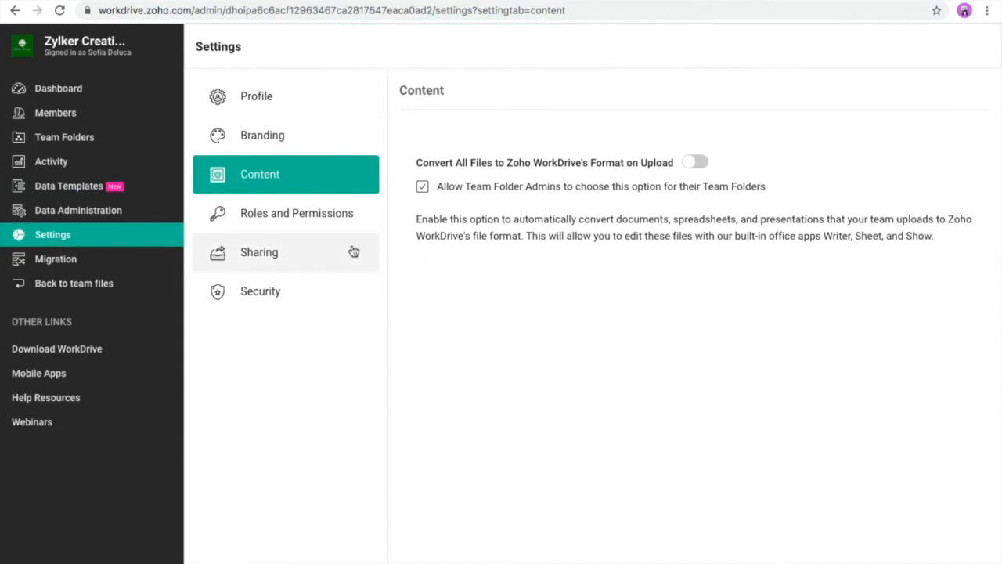
Review the Roles and Permissions settings, including who can create public team folders, and the external Sharing setting
click(334, 222)
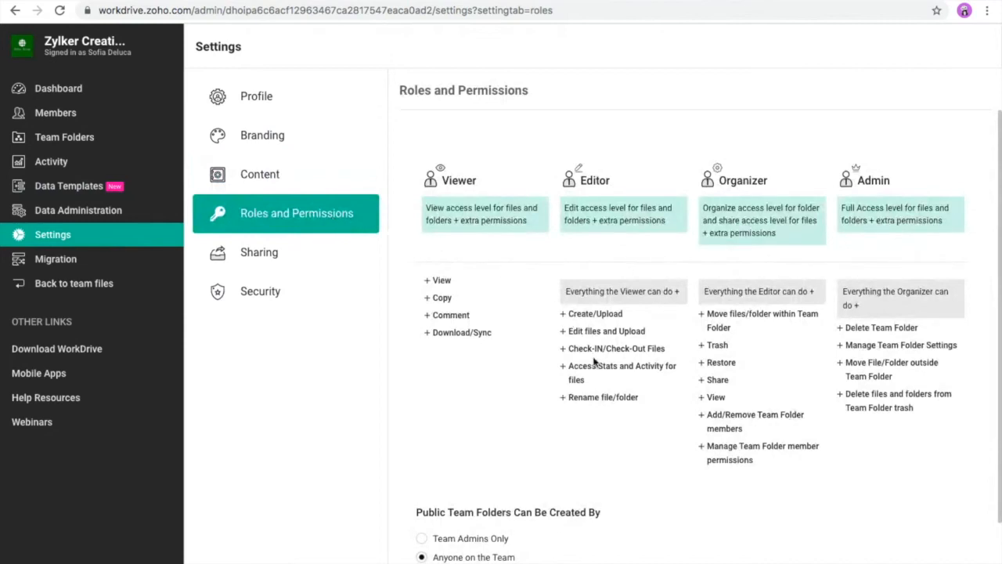
scroll(594, 352, down, 1)
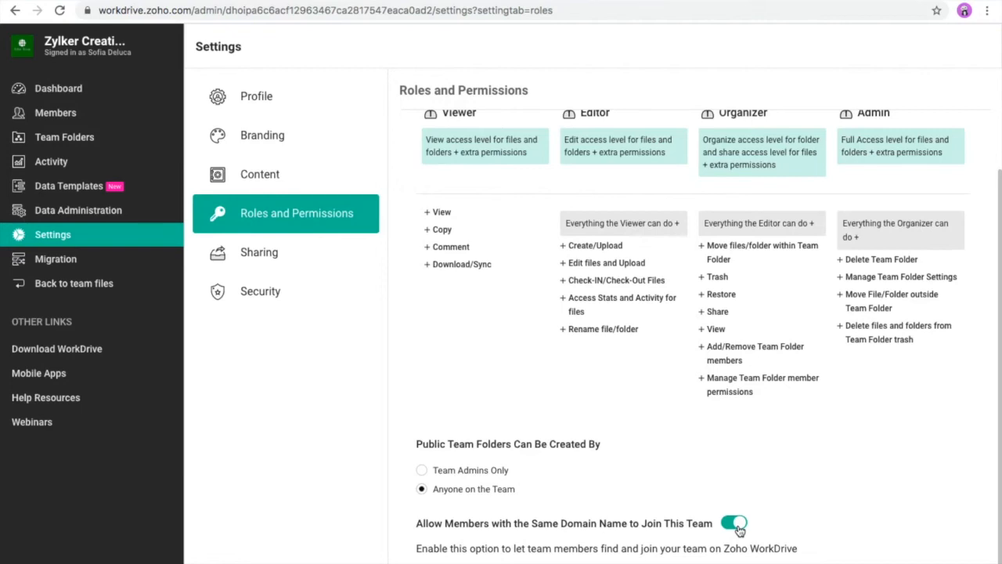
click(279, 265)
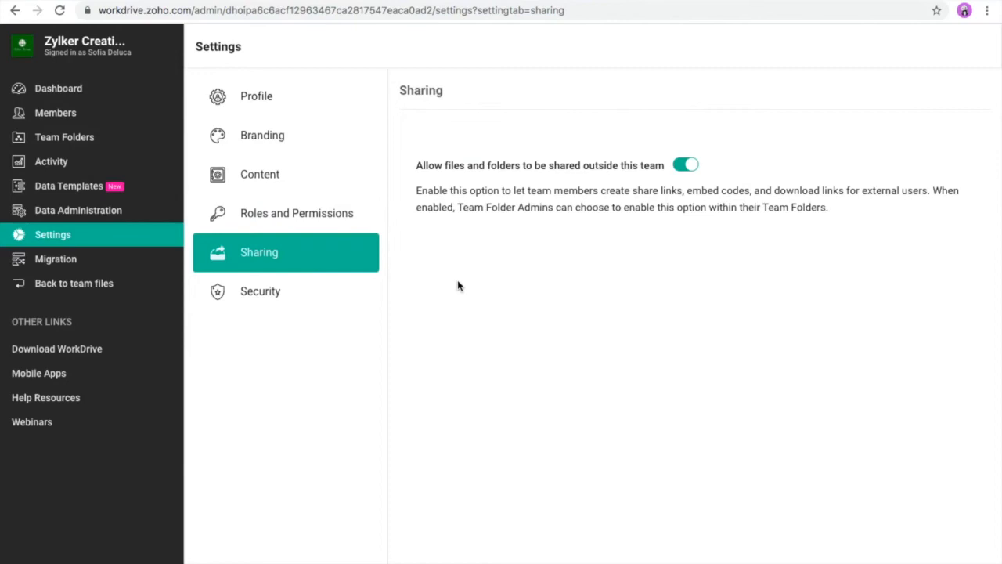
Review the Security settings from Zoho Directory setup through Active Directory, and open the data Migration page
click(266, 294)
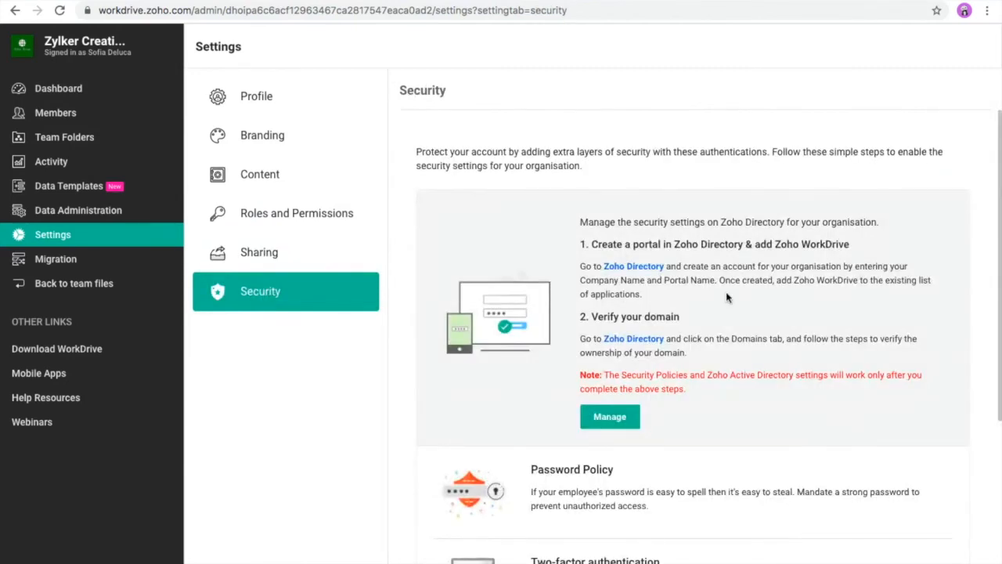
scroll(725, 296, down, 3)
scroll(725, 296, up, 1)
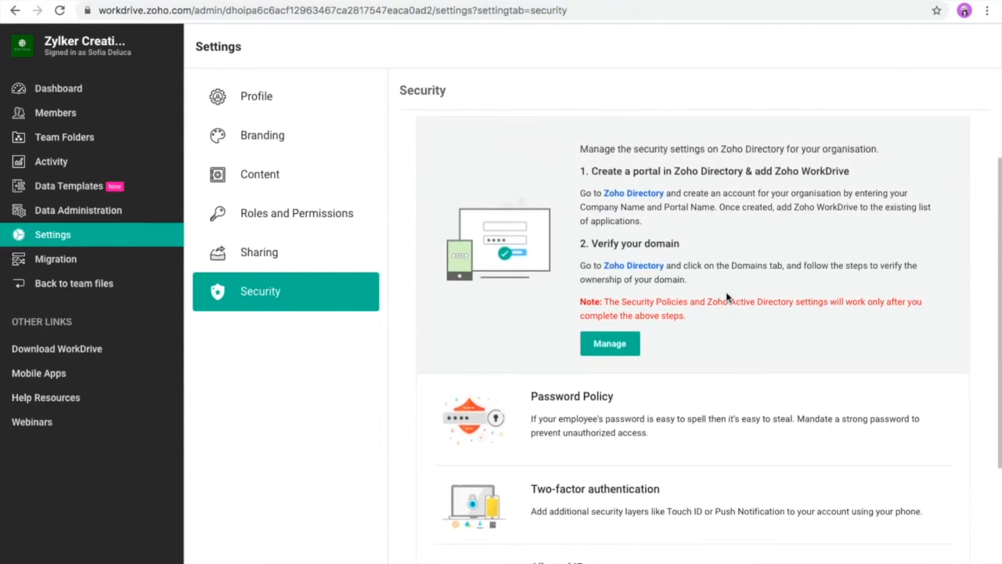
scroll(726, 296, down, 1)
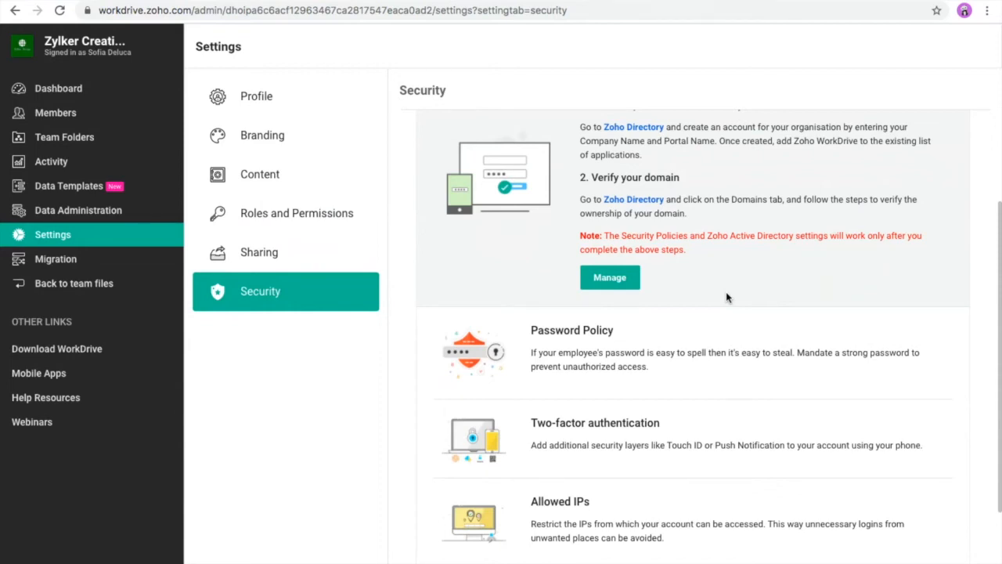
scroll(726, 298, down, 3)
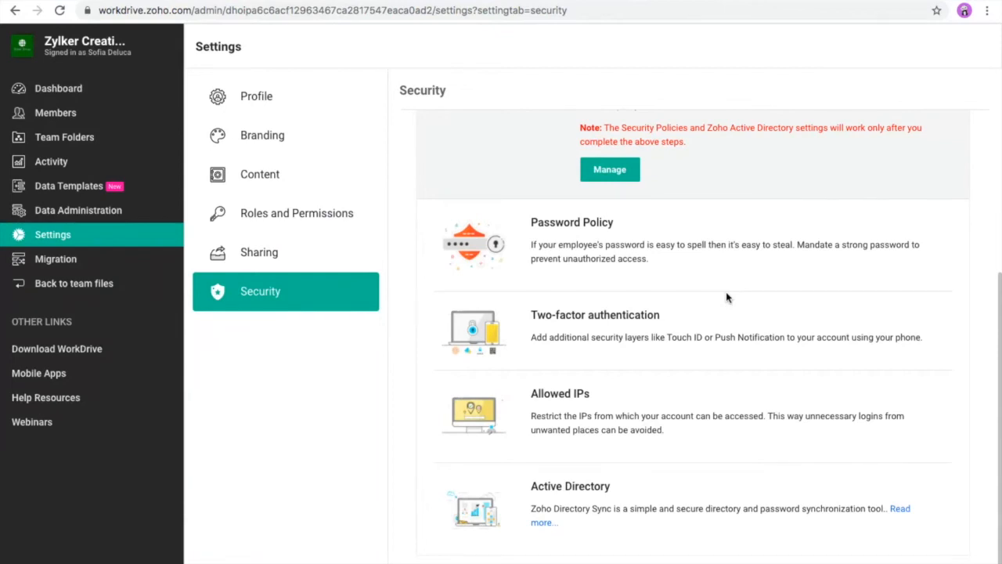
click(112, 265)
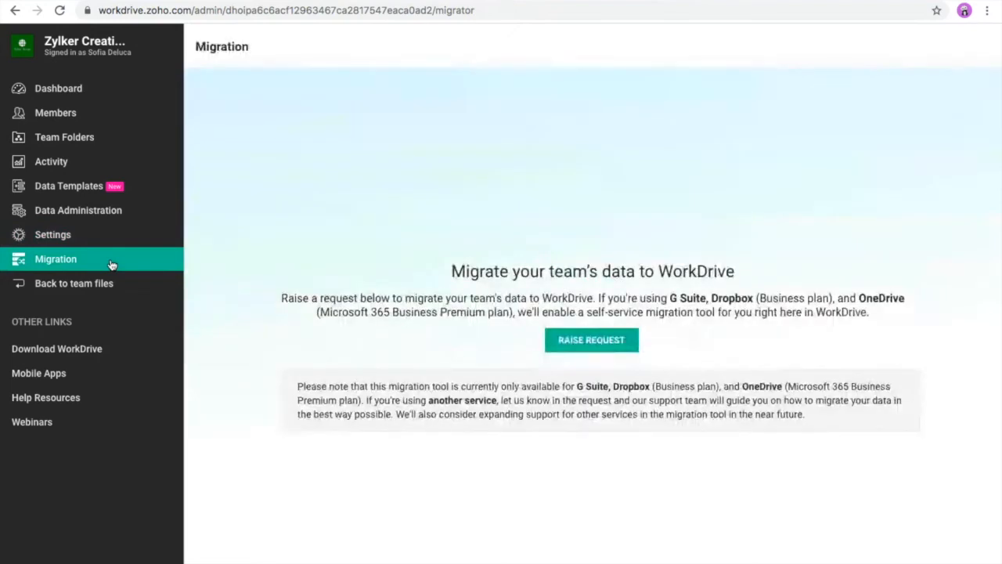